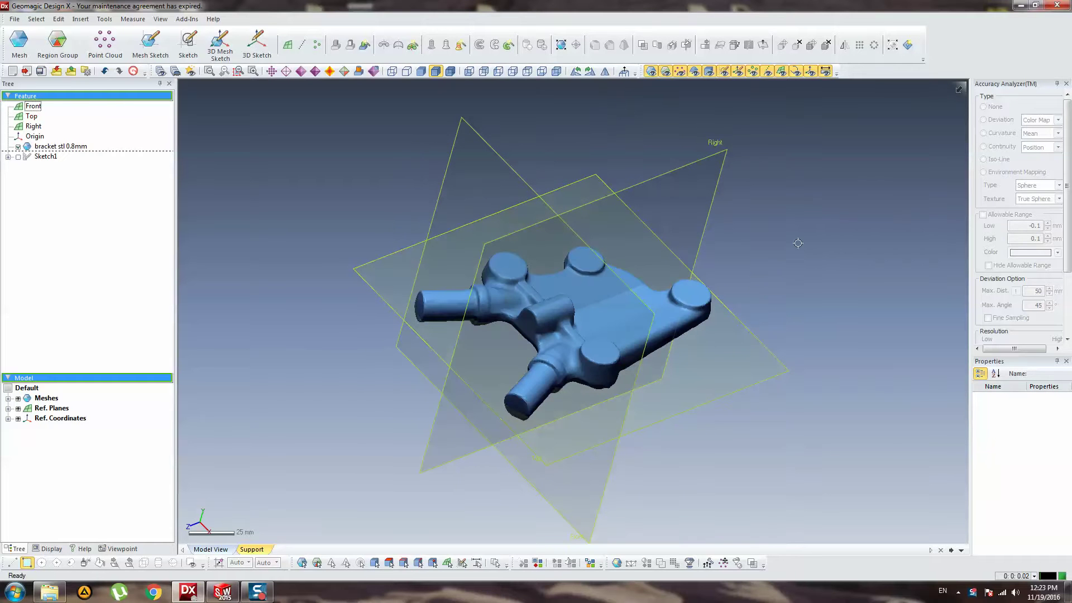
Generate an Auto Surfacing patch network on the bracket stl 0.8mm mesh using Evenly Distributed Network and an automatic number of surfaces.
click(908, 46)
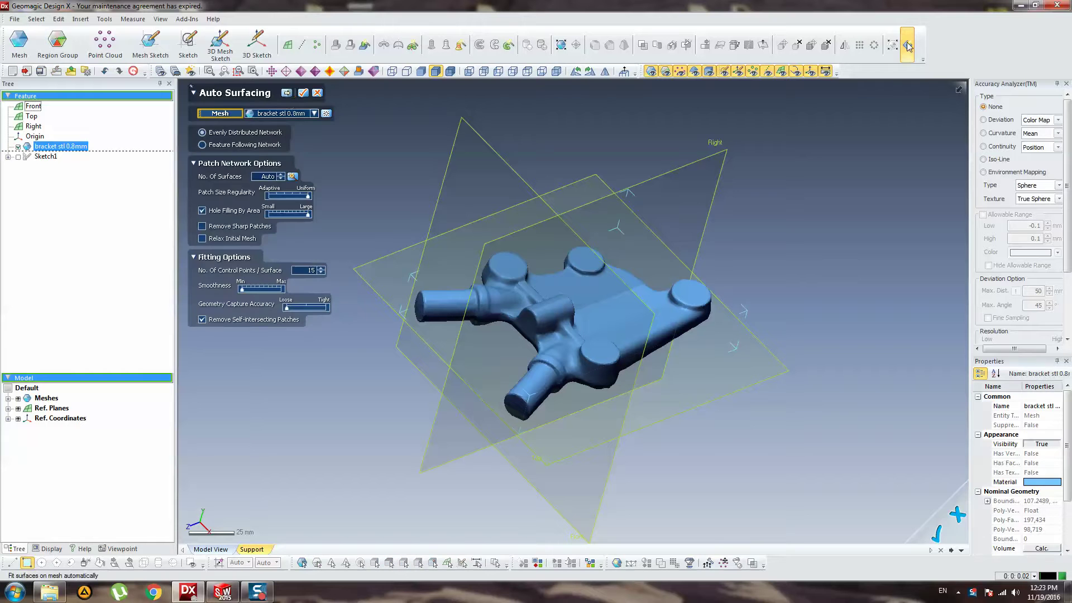
click(301, 92)
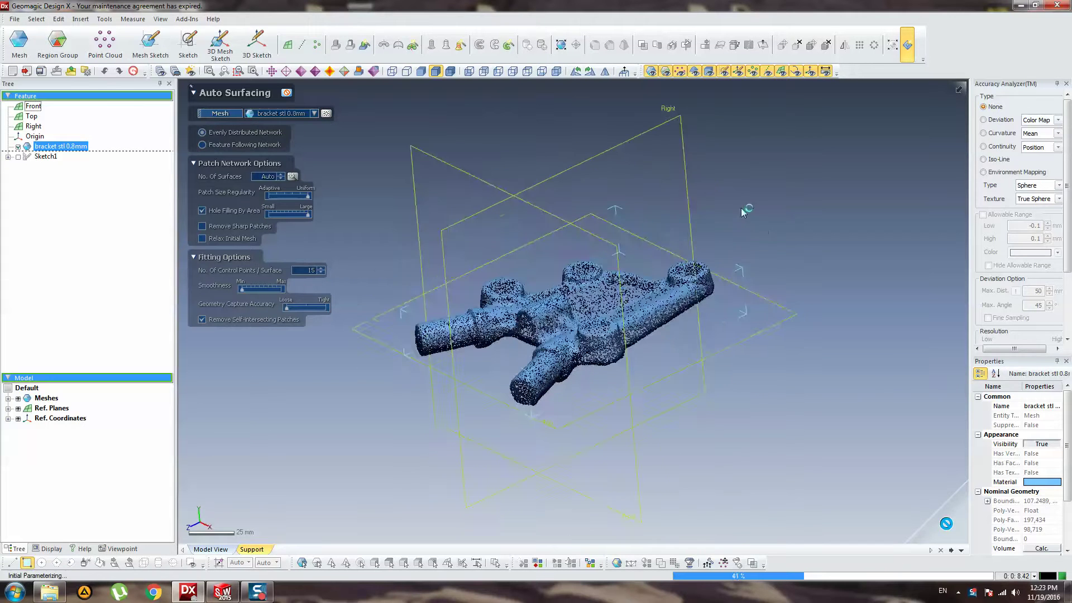
right_drag(742, 212, 725, 275)
mouse_move(753, 311)
right_down()
mouse_move(760, 302)
mouse_move(829, 331)
right_up()
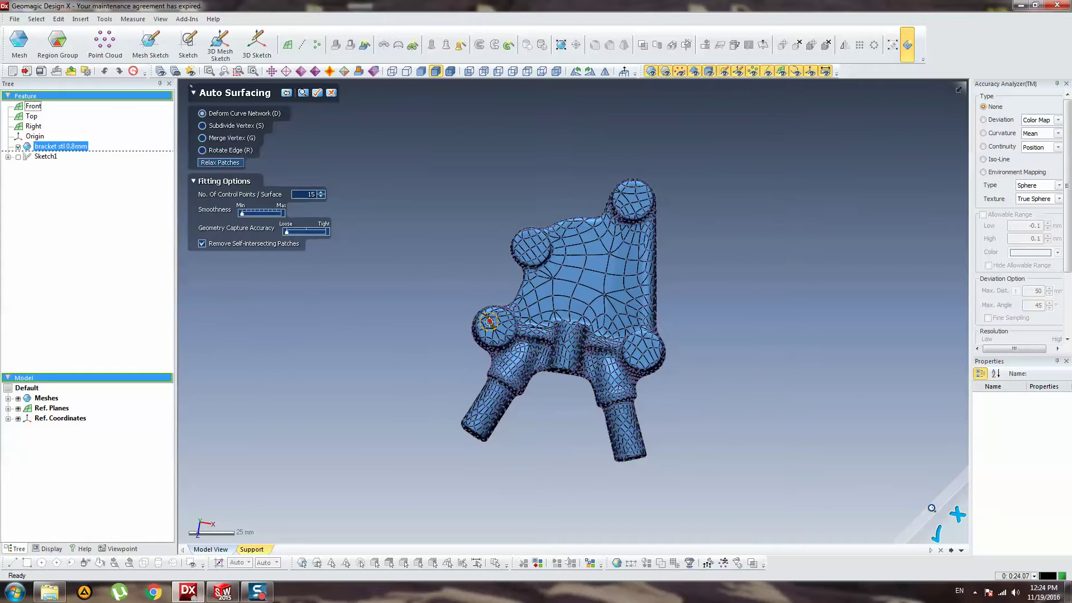
Inspect the patch network's layout on the bracket's top, underside, sides, bosses and two cylindrical arms.
scroll(605, 263, up, 5)
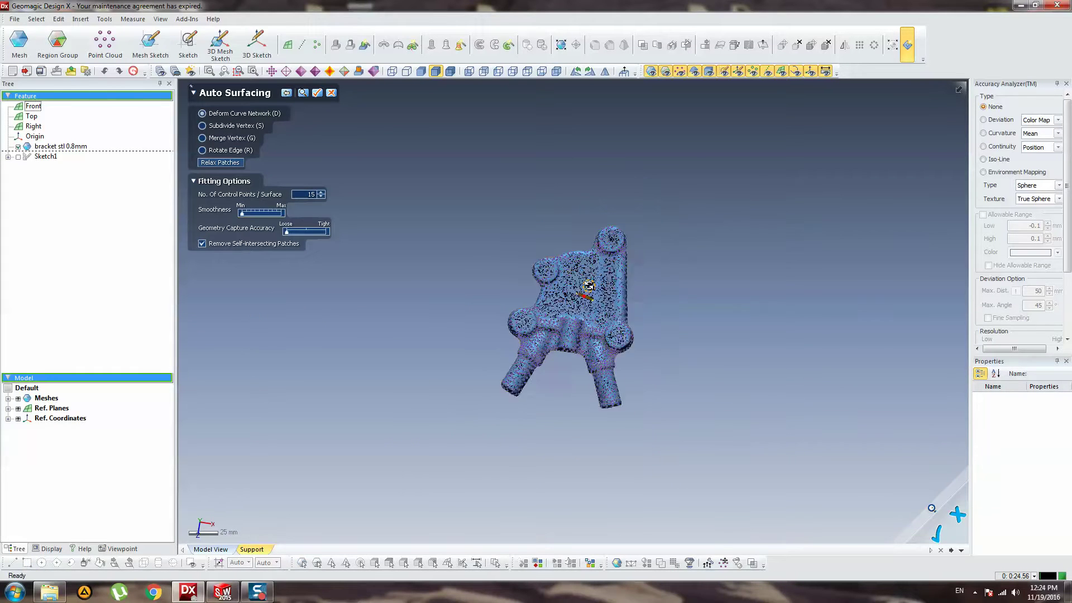
right_drag(734, 320, 725, 191)
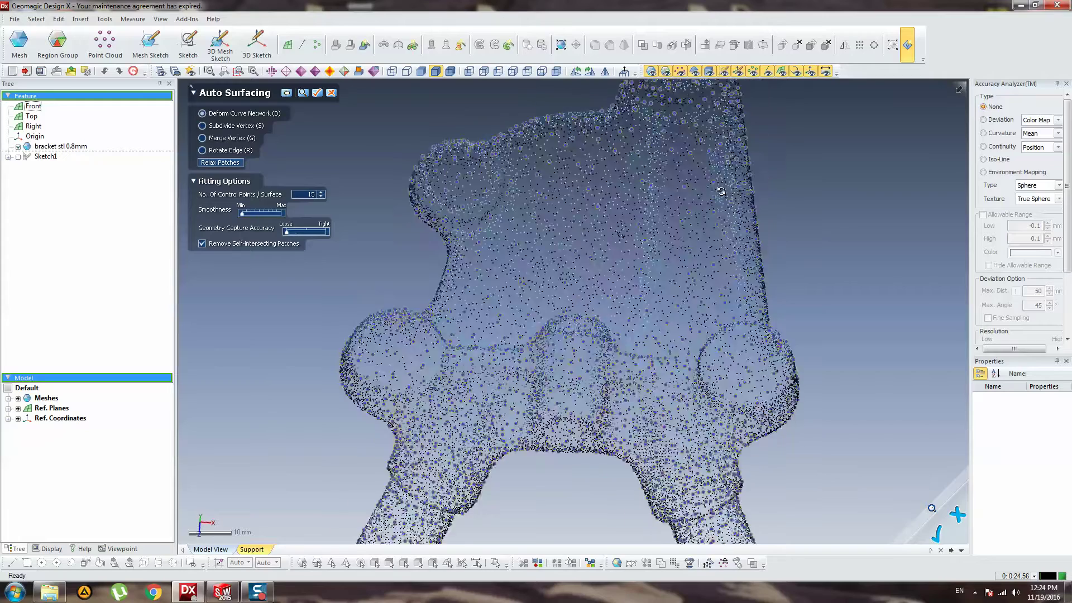
right_drag(732, 354, 723, 168)
right_drag(726, 335, 659, 123)
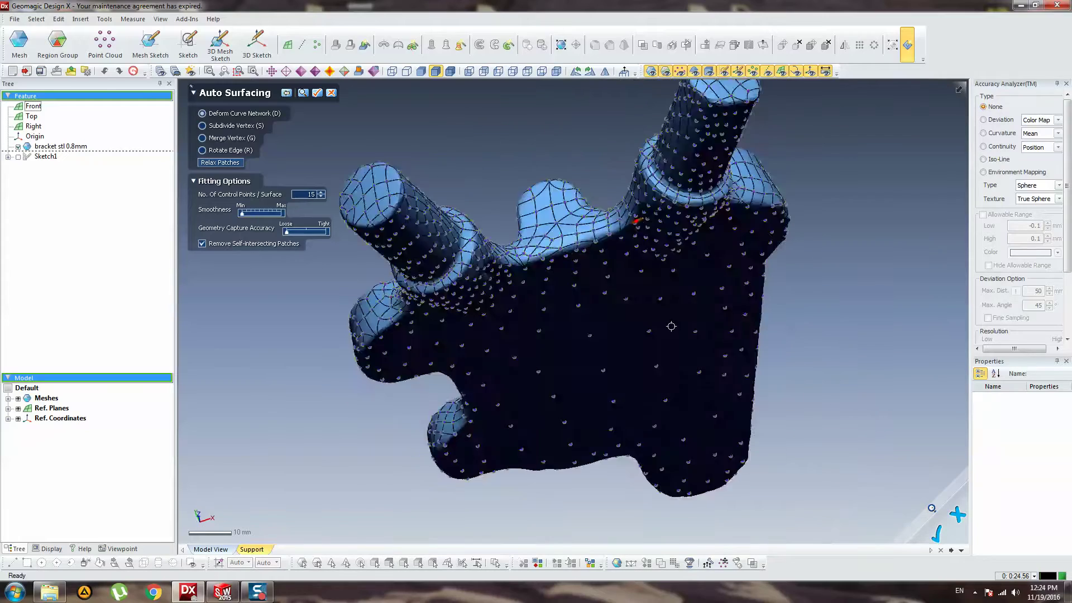
right_drag(670, 326, 474, 86)
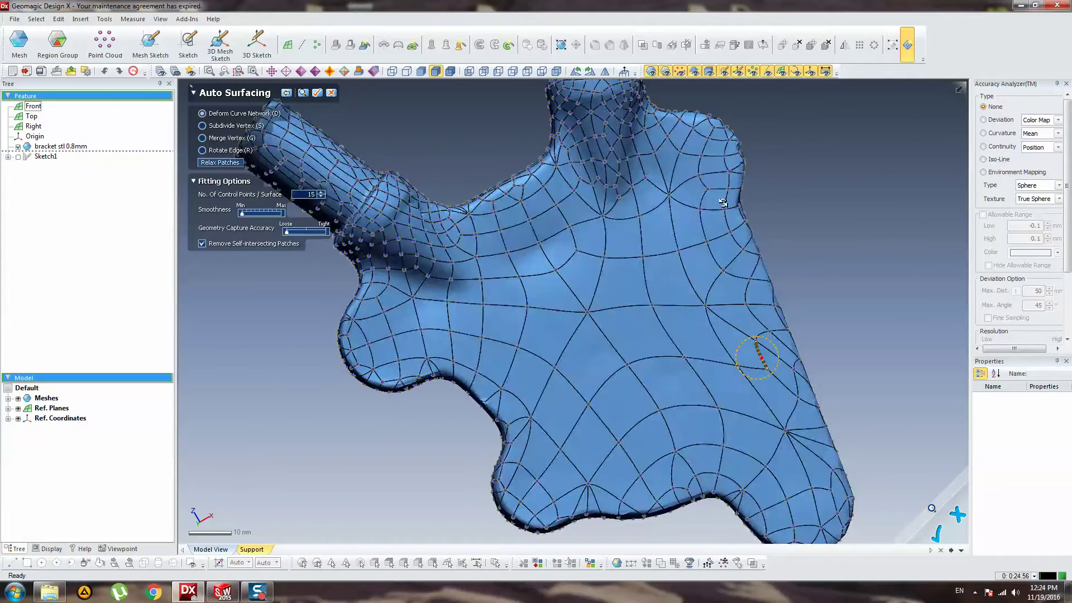
right_drag(762, 359, 698, 219)
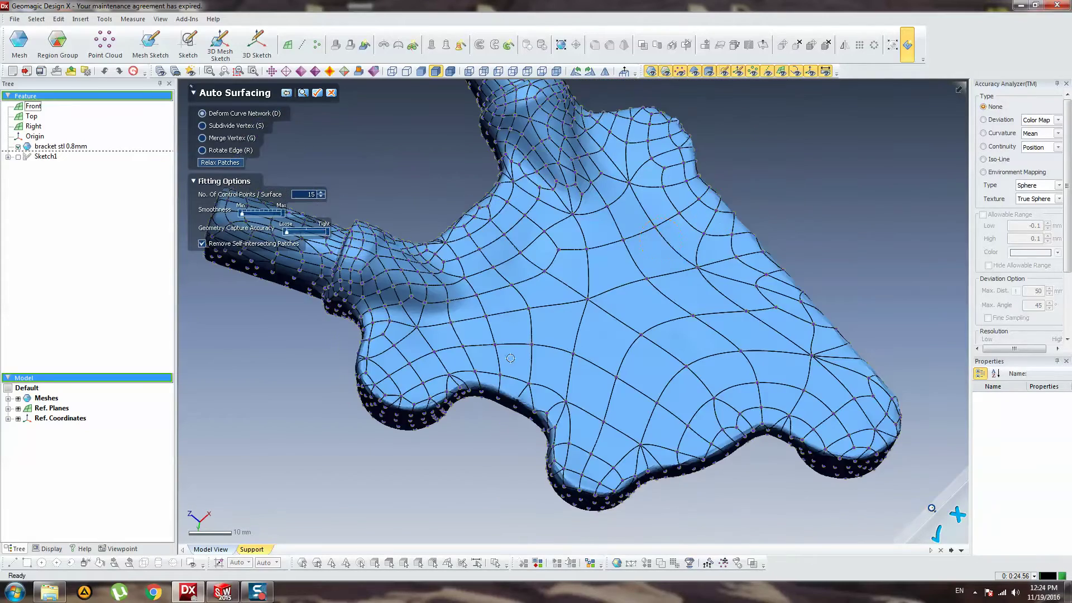
right_drag(509, 358, 470, 470)
mouse_move(583, 329)
right_down()
mouse_move(631, 490)
mouse_move(561, 490)
right_up()
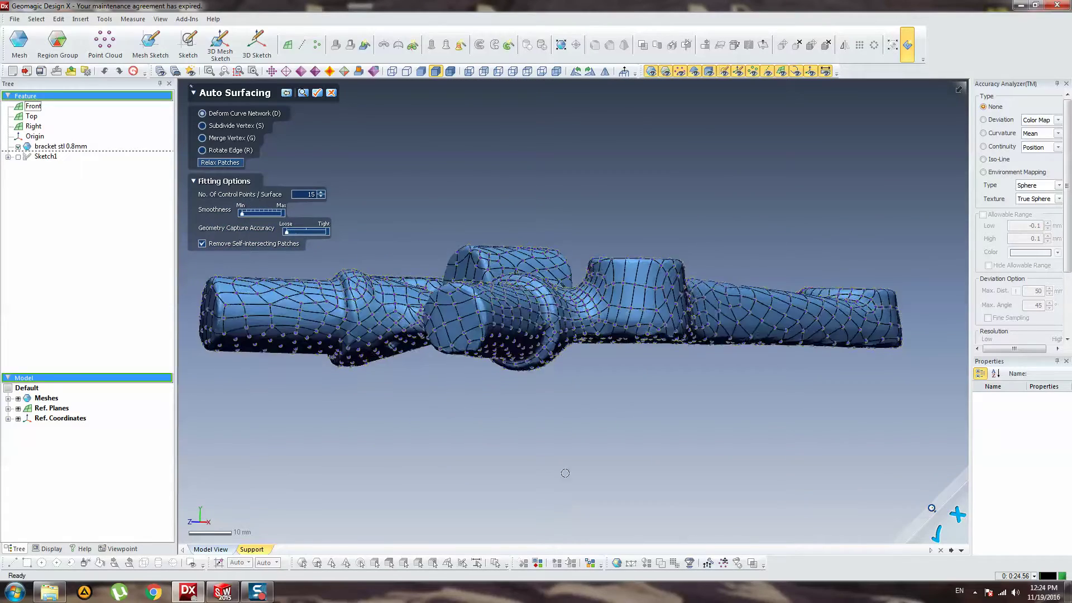
mouse_move(579, 449)
right_down()
mouse_move(640, 435)
mouse_move(658, 399)
mouse_move(630, 383)
mouse_move(618, 343)
right_up()
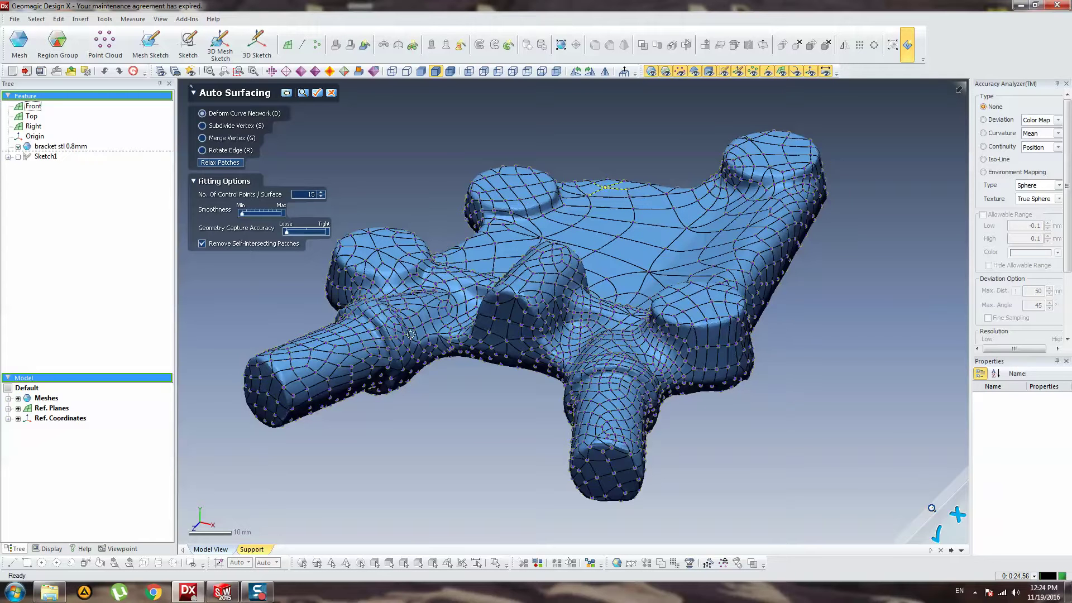
right_drag(411, 340, 548, 437)
right_drag(634, 394, 690, 496)
mouse_move(684, 433)
right_down()
mouse_move(802, 349)
mouse_move(787, 245)
right_up()
right_drag(669, 339, 578, 156)
right_drag(500, 356, 506, 155)
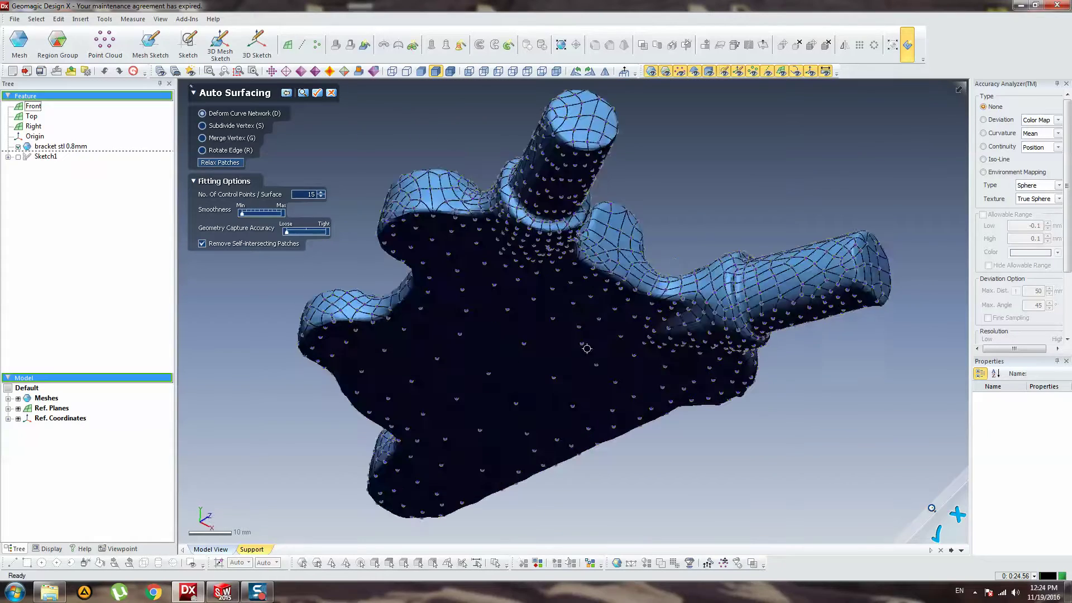
right_drag(595, 222, 586, 145)
right_drag(578, 346, 570, 106)
right_drag(623, 312, 606, 39)
right_drag(624, 324, 585, 553)
mouse_move(491, 184)
right_down()
mouse_move(444, 330)
mouse_move(591, 495)
mouse_move(629, 469)
mouse_move(368, 338)
mouse_move(550, 354)
mouse_move(490, 220)
right_up()
mouse_move(517, 287)
right_down()
mouse_move(479, 227)
mouse_move(454, 217)
mouse_move(519, 239)
mouse_move(495, 251)
mouse_move(451, 334)
right_up()
mouse_move(601, 300)
right_down()
mouse_move(540, 287)
mouse_move(772, 344)
right_up()
scroll(545, 287, down, 4)
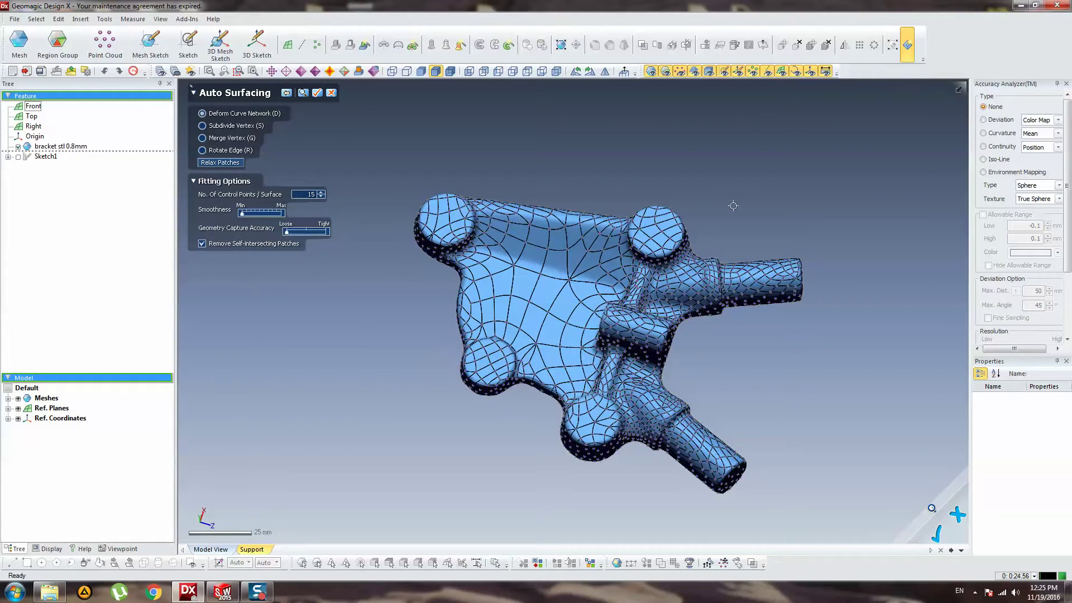
mouse_move(731, 229)
right_down()
mouse_move(746, 431)
mouse_move(471, 440)
mouse_move(568, 363)
mouse_move(720, 397)
mouse_move(536, 390)
right_up()
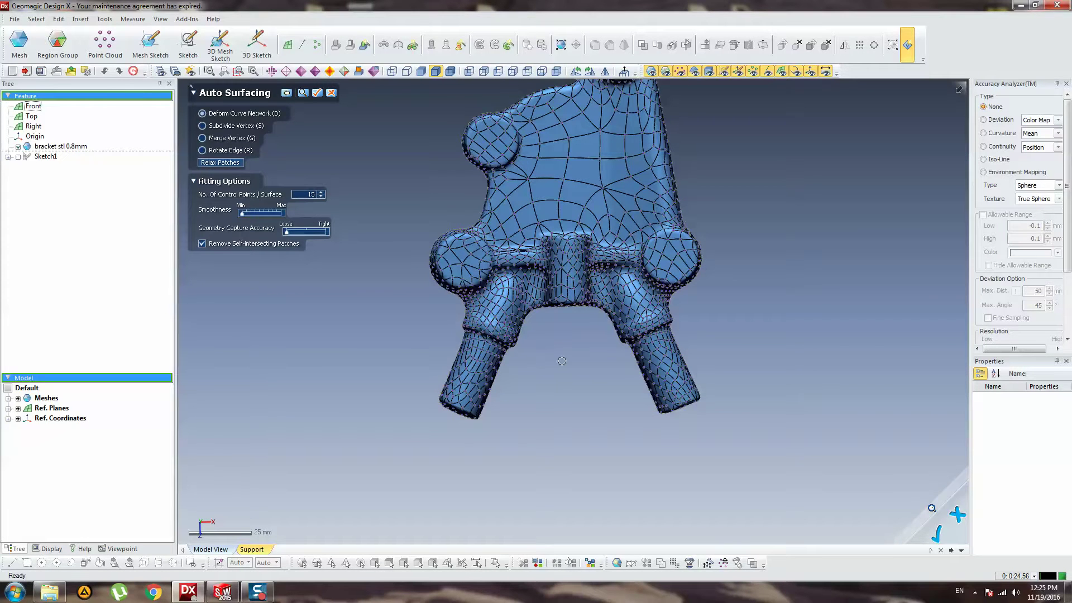
right_drag(586, 391, 500, 369)
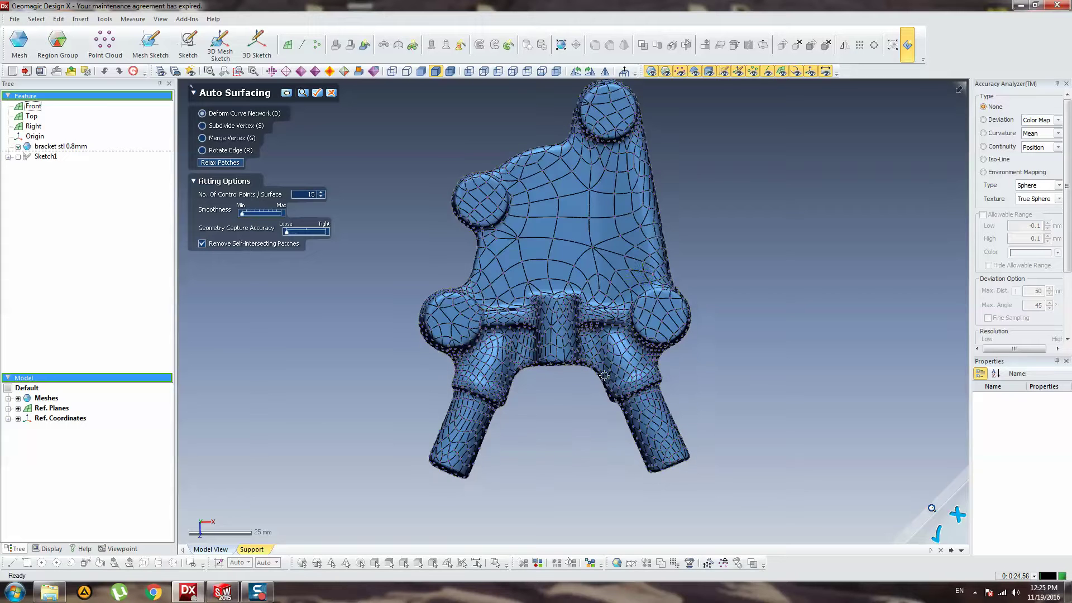
Accept the patch network and fit the surfaces with 15 control points per surface, removing self-intersecting patches.
right_click(638, 275)
right_click(620, 228)
click(317, 93)
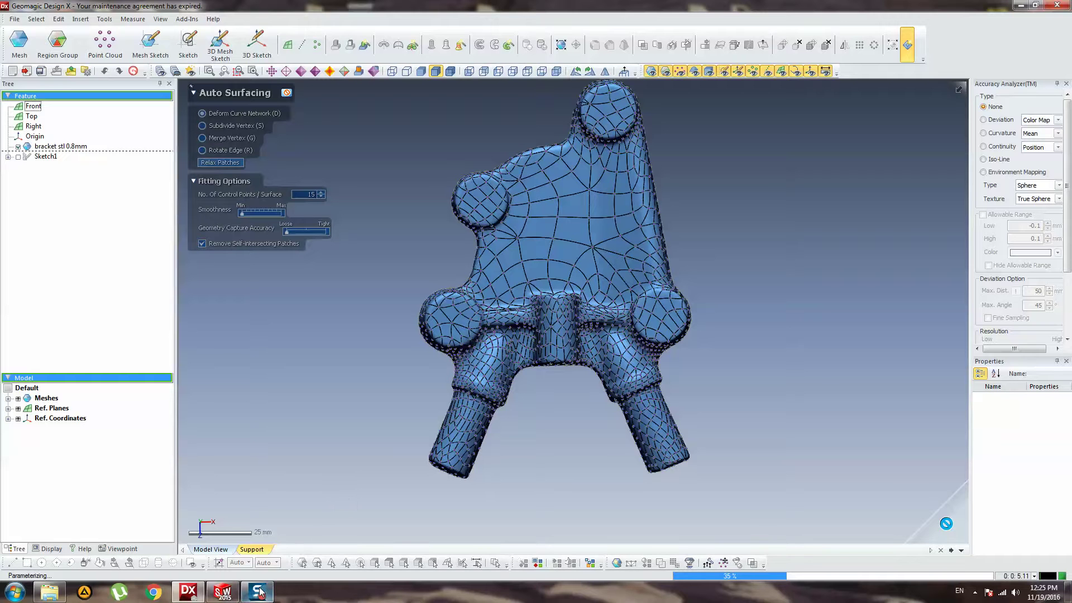
mouse_move(260, 594)
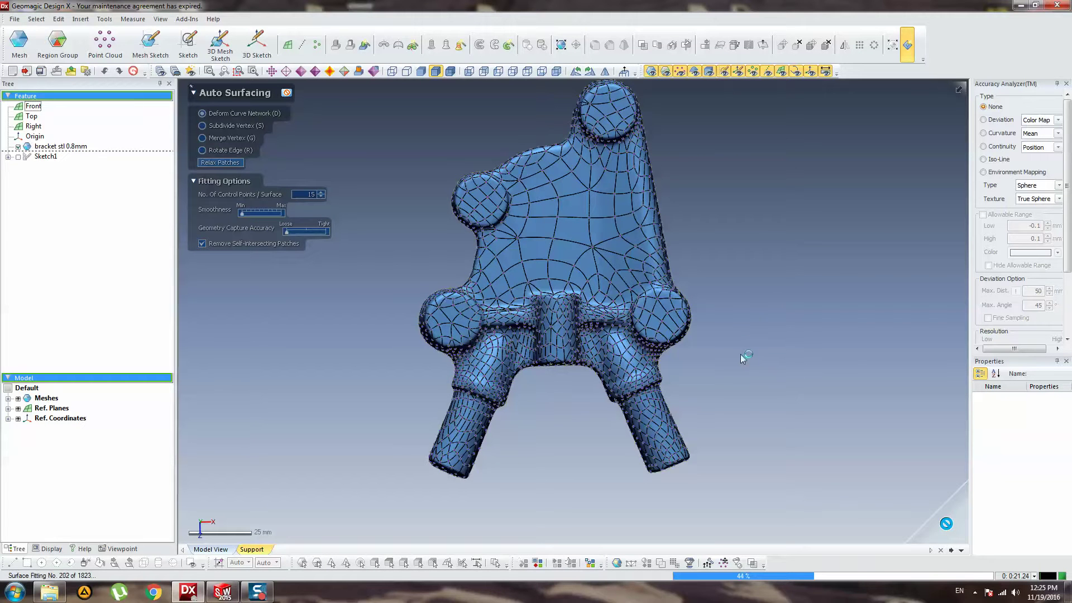
mouse_move(735, 172)
right_down()
mouse_move(497, 240)
mouse_move(635, 210)
mouse_move(579, 451)
right_up()
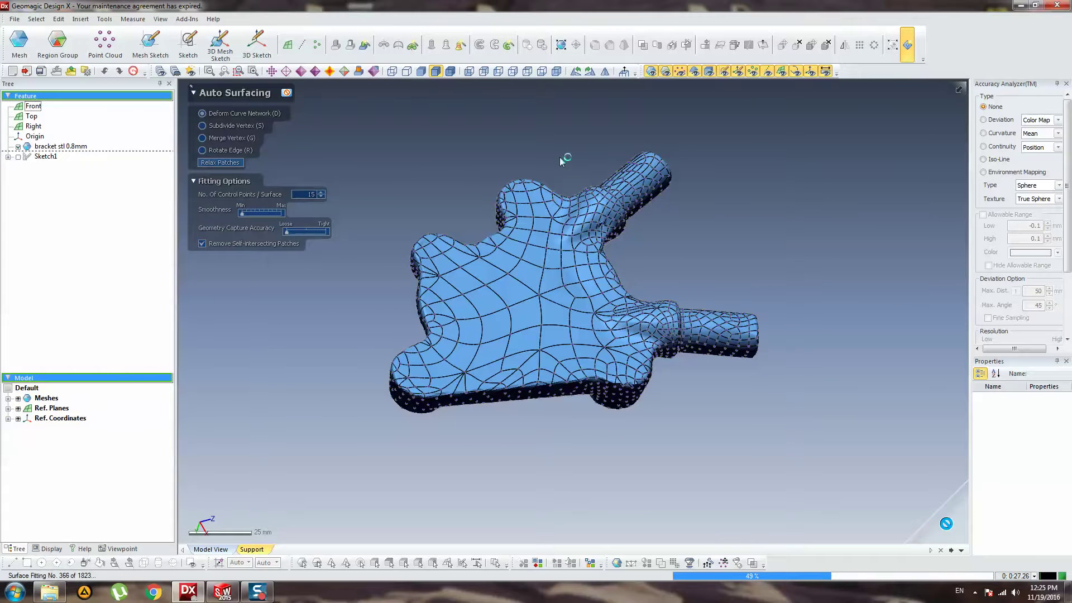
mouse_move(555, 172)
right_down()
mouse_move(447, 426)
mouse_move(561, 319)
mouse_move(531, 419)
mouse_move(720, 394)
mouse_move(584, 452)
mouse_move(691, 279)
mouse_move(533, 285)
mouse_move(651, 274)
right_up()
right_drag(795, 270, 760, 234)
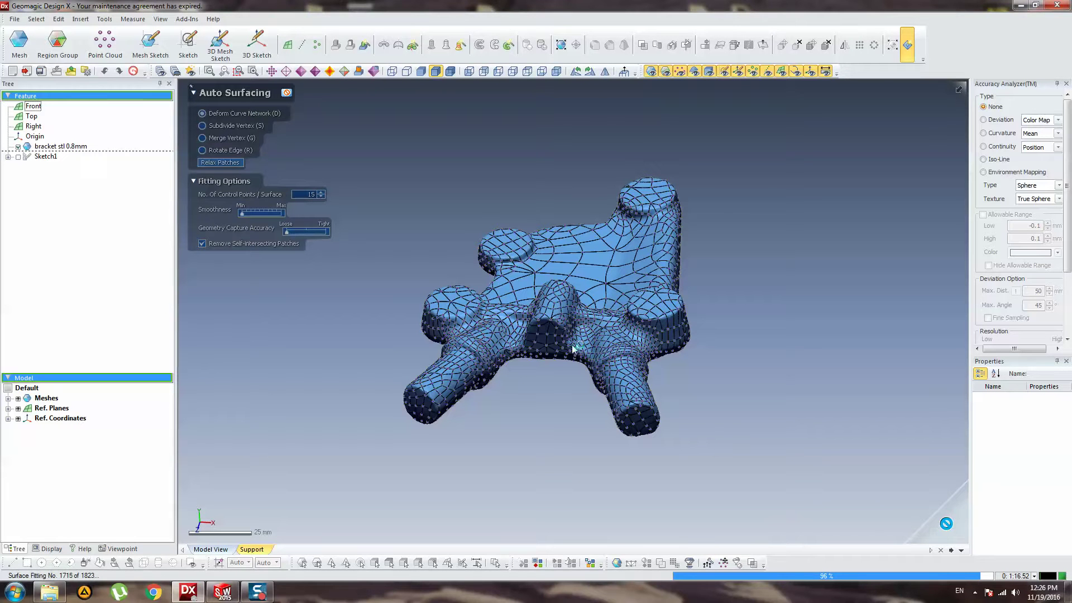
right_drag(567, 352, 503, 360)
mouse_move(754, 282)
right_down()
mouse_move(761, 376)
mouse_move(774, 389)
right_up()
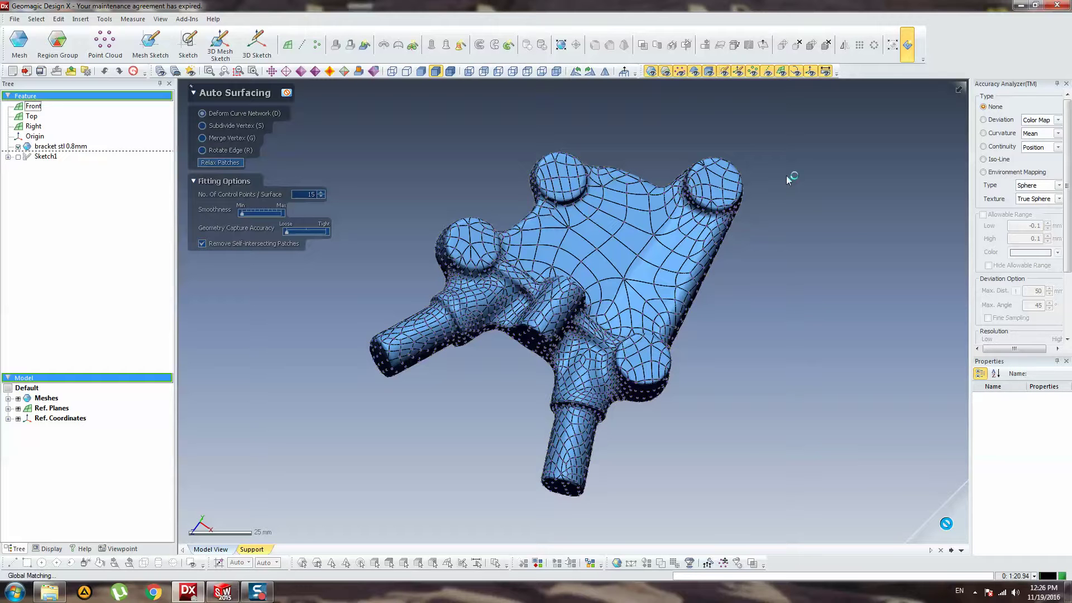
right_drag(787, 176, 492, 350)
right_drag(719, 214, 652, 261)
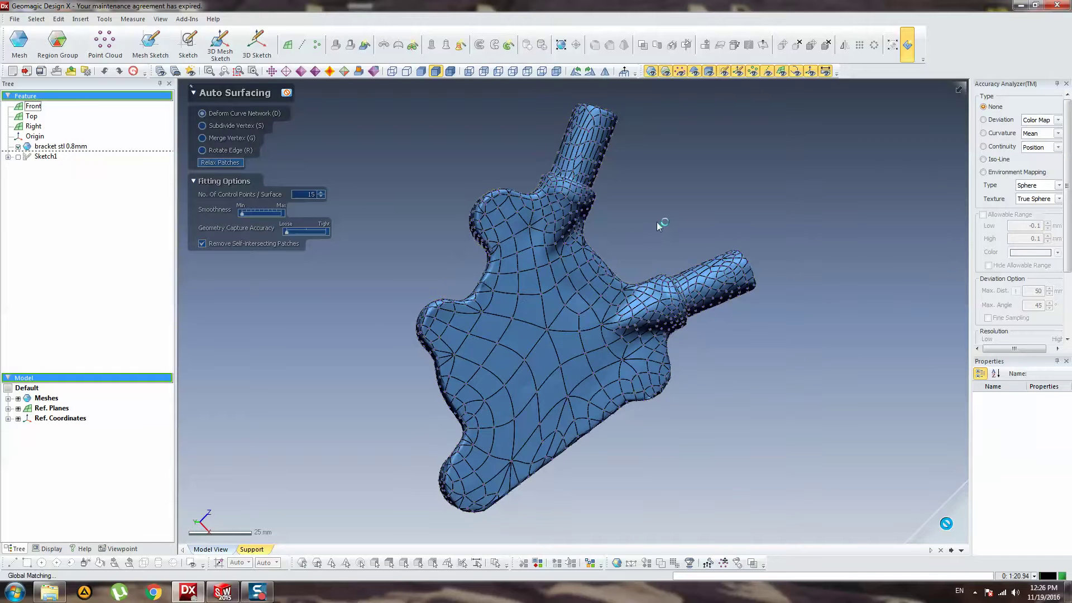
mouse_move(644, 207)
right_down()
mouse_move(617, 277)
mouse_move(569, 506)
mouse_move(598, 356)
mouse_move(616, 434)
mouse_move(632, 450)
mouse_move(675, 363)
right_up()
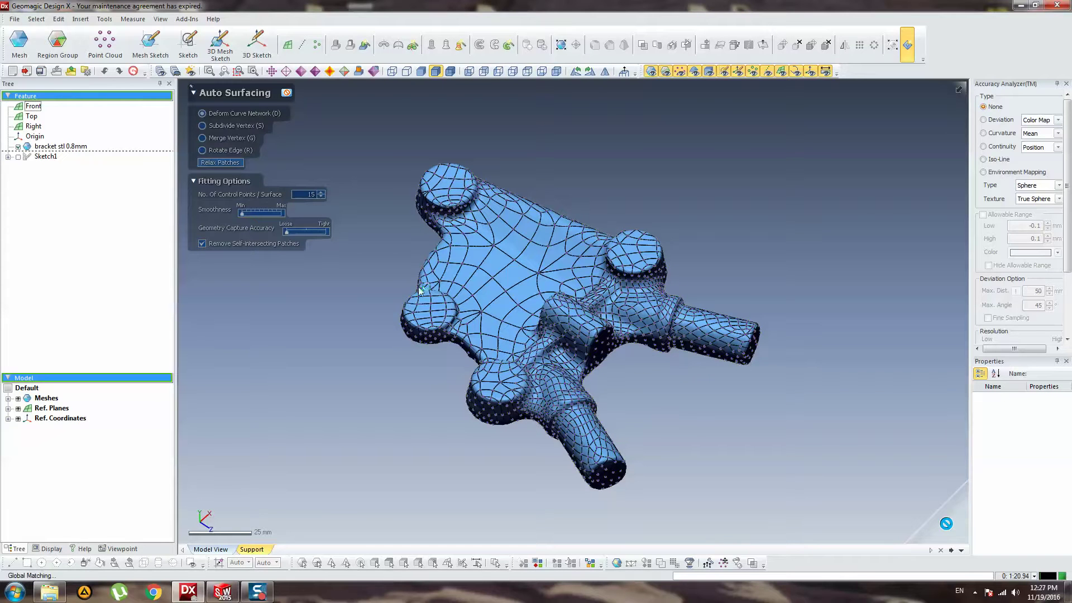
mouse_move(584, 385)
right_down()
mouse_move(569, 318)
mouse_move(722, 273)
mouse_move(570, 426)
mouse_move(629, 285)
mouse_move(657, 418)
mouse_move(663, 302)
right_up()
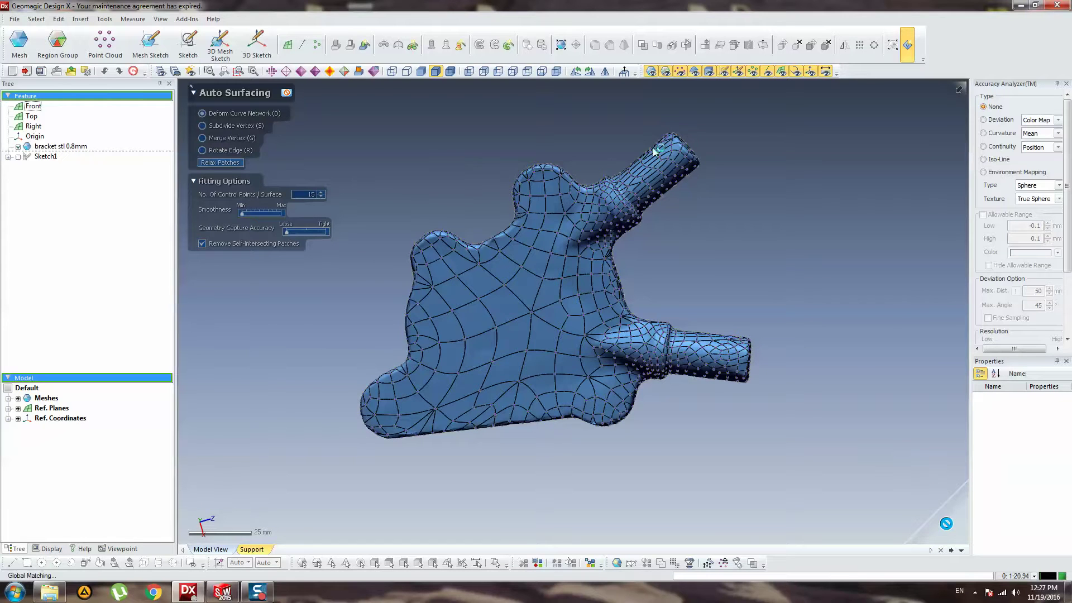
mouse_move(545, 220)
right_down()
mouse_move(590, 141)
mouse_move(536, 389)
right_up()
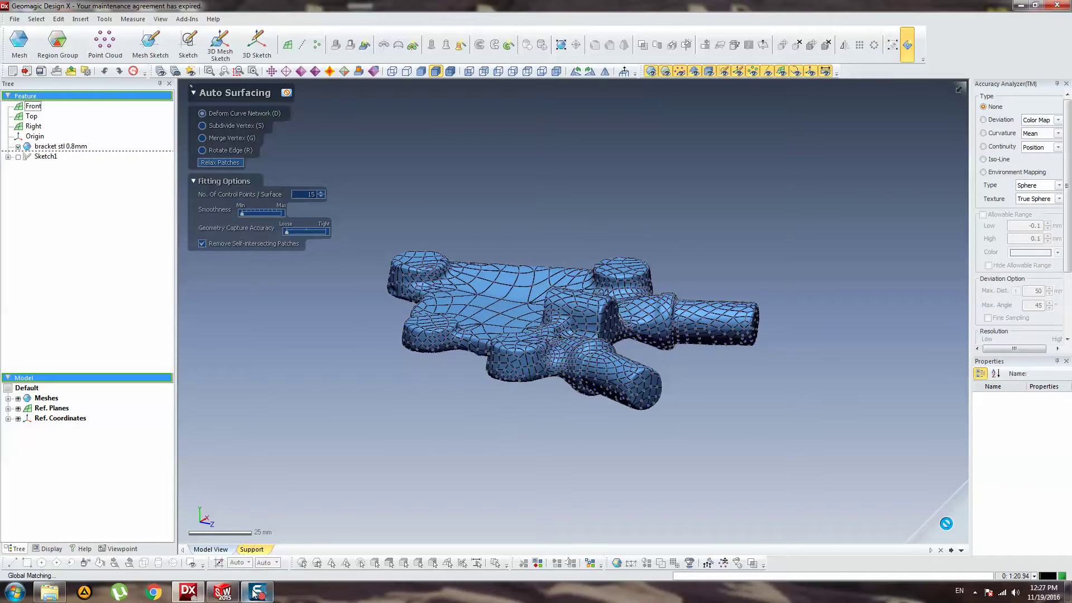
right_drag(293, 238, 388, 368)
right_drag(657, 295, 729, 484)
right_drag(365, 277, 464, 287)
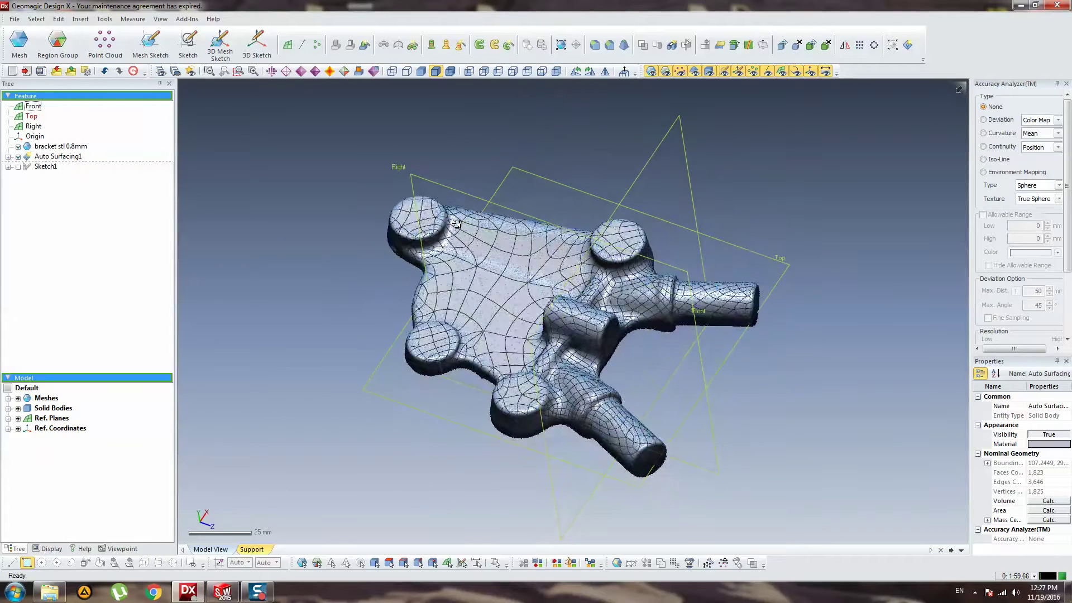
Toggle the solid bodies' visibility to compare the auto-surfaced body with the original mesh.
click(9, 408)
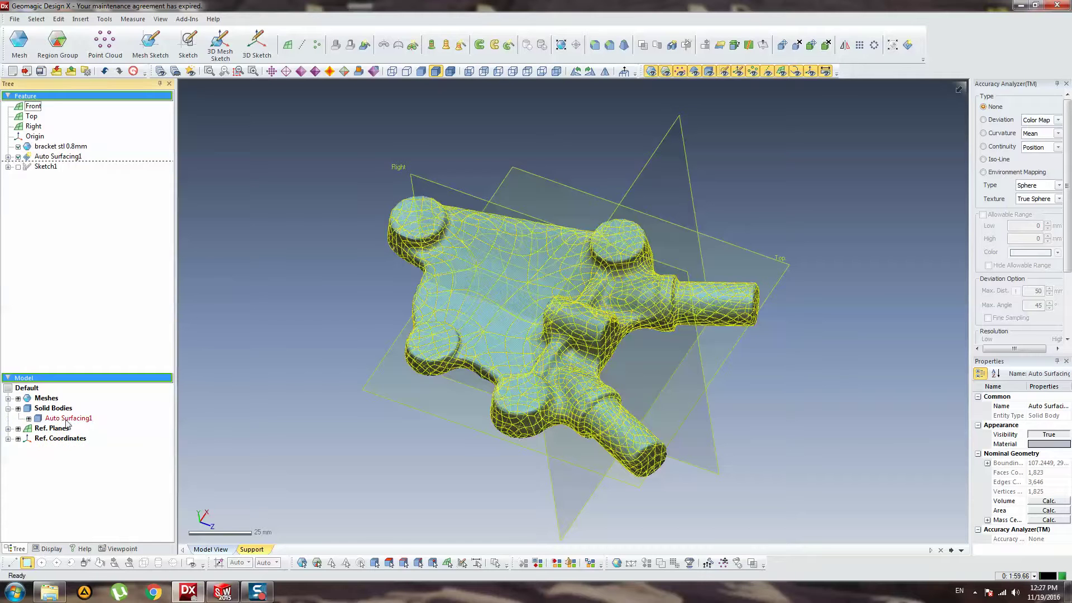
click(8, 409)
click(9, 398)
click(9, 398)
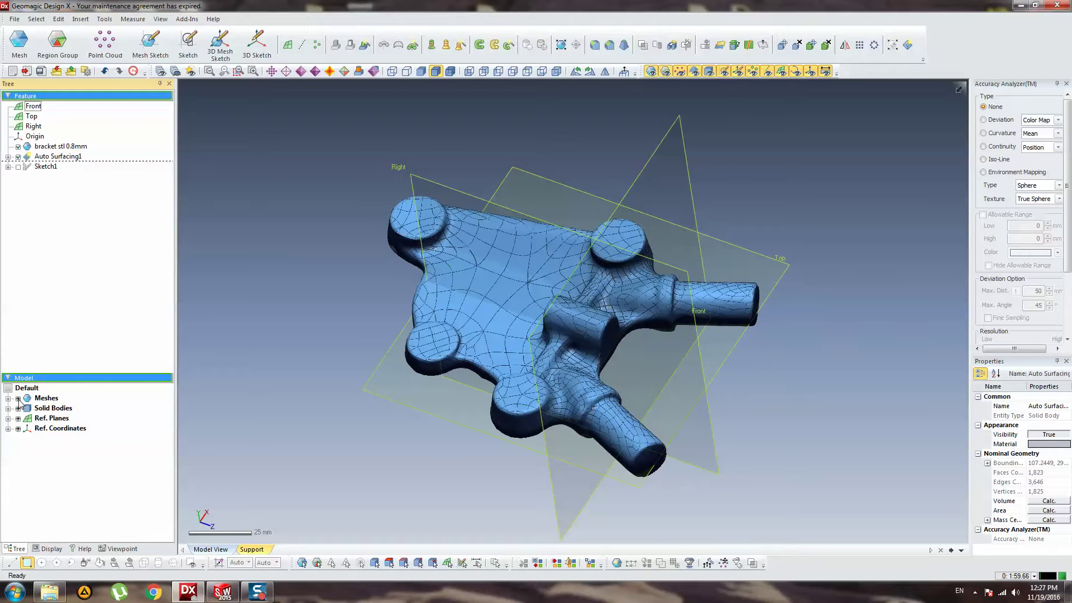
click(18, 408)
click(18, 409)
click(19, 409)
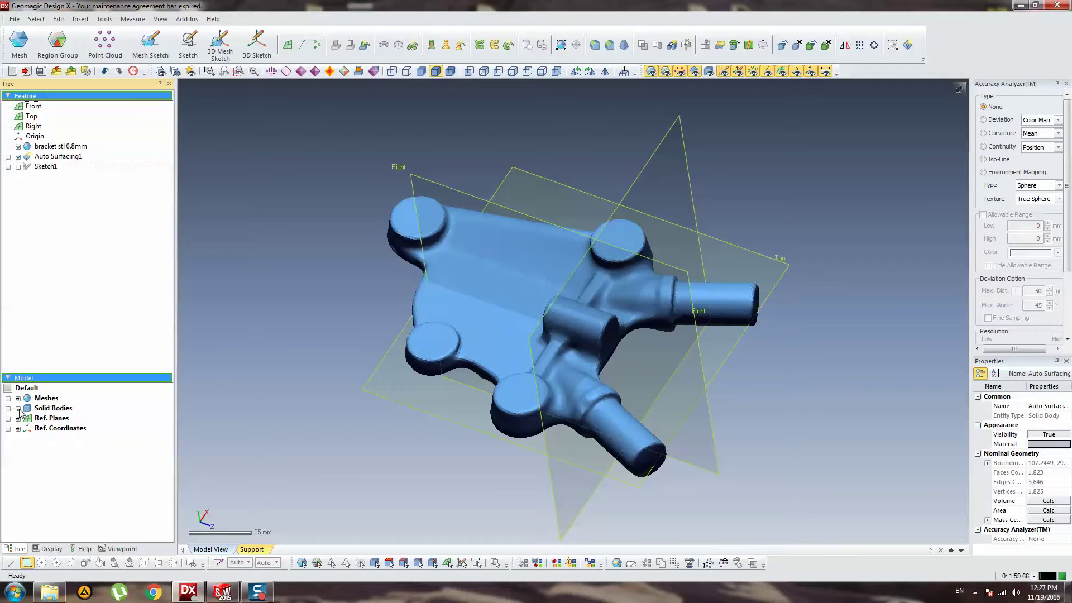
click(18, 409)
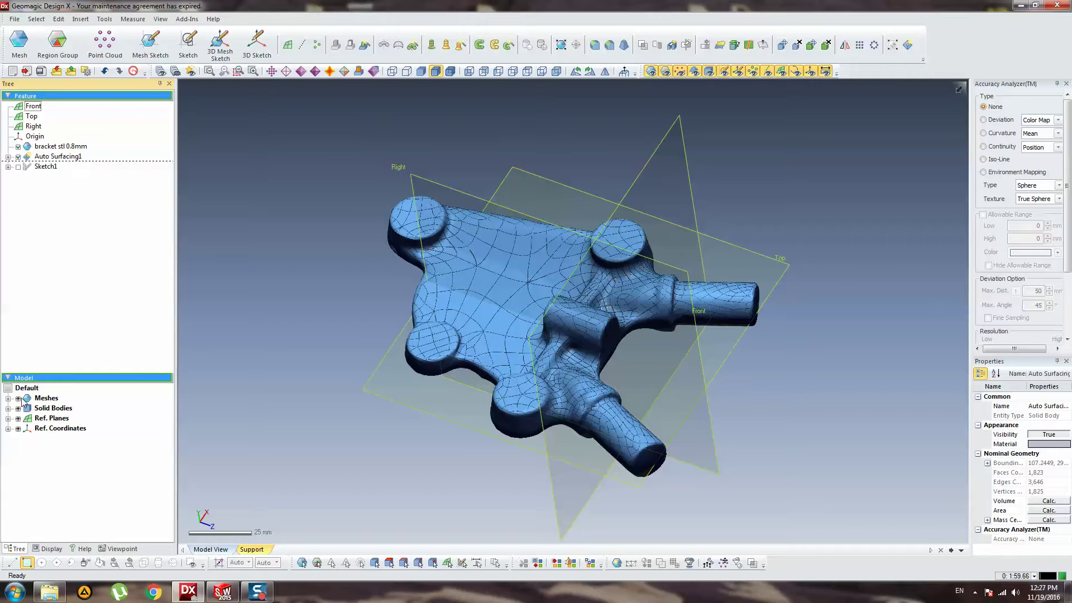
Hide the meshes, leaving the auto-surfaced solid body displayed.
click(19, 398)
click(18, 399)
click(18, 398)
Examine the auto-surfaced body's patches on the flat underside, the bosses and the cylindrical arms.
right_drag(469, 380, 503, 480)
right_drag(497, 223, 555, 326)
scroll(555, 325, up, 5)
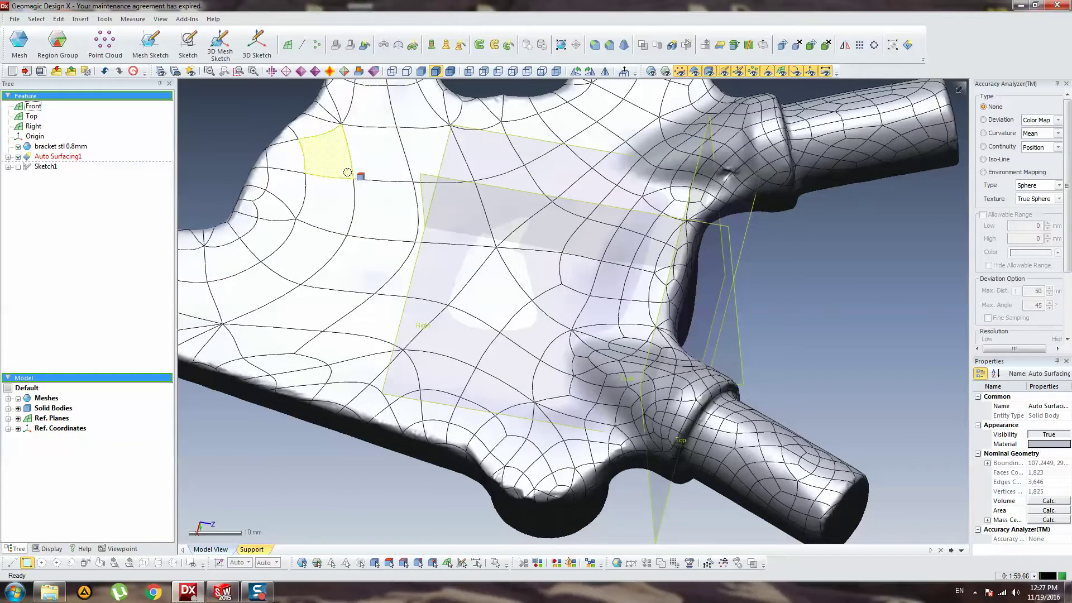
scroll(583, 221, up, 2)
scroll(637, 285, down, 6)
right_drag(555, 240, 575, 242)
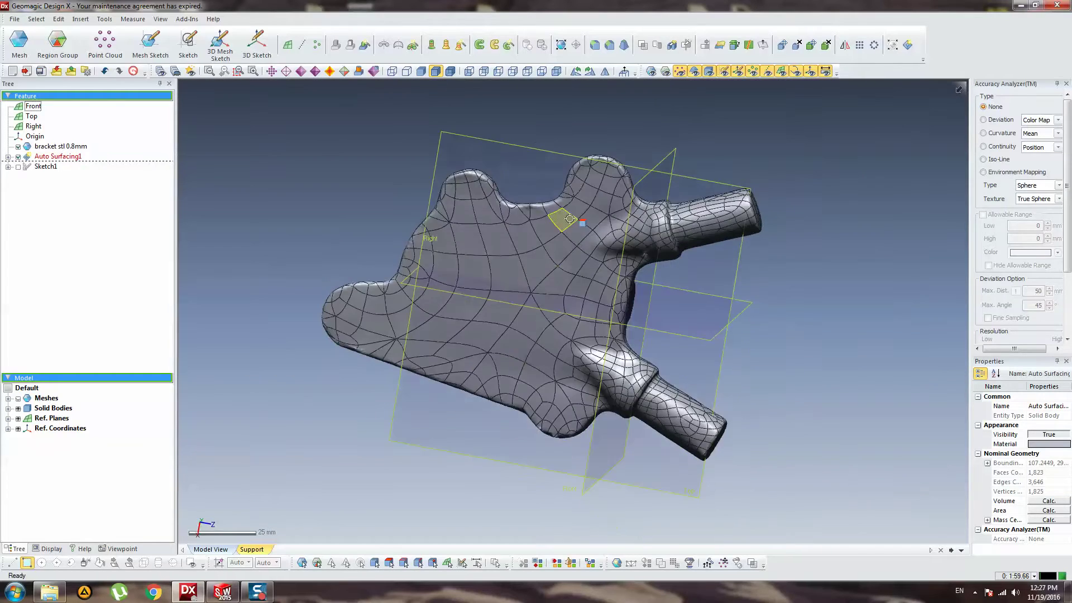
right_drag(509, 185, 447, 270)
right_drag(713, 408, 969, 156)
right_drag(716, 227, 826, 115)
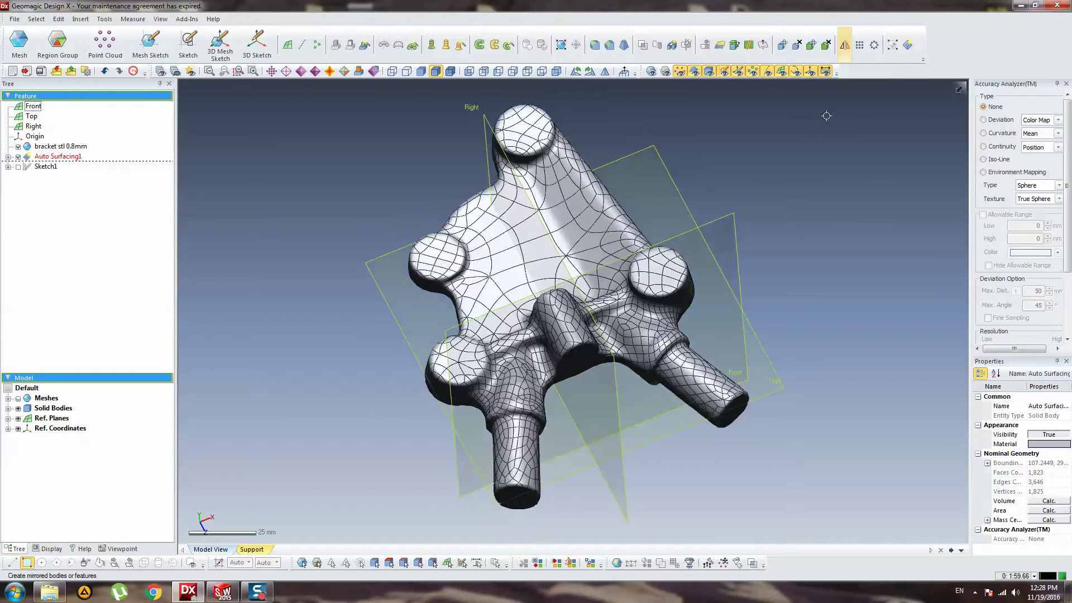
Turn on the Deviation color map for the auto-surfaced body and check it from several sides.
click(1001, 121)
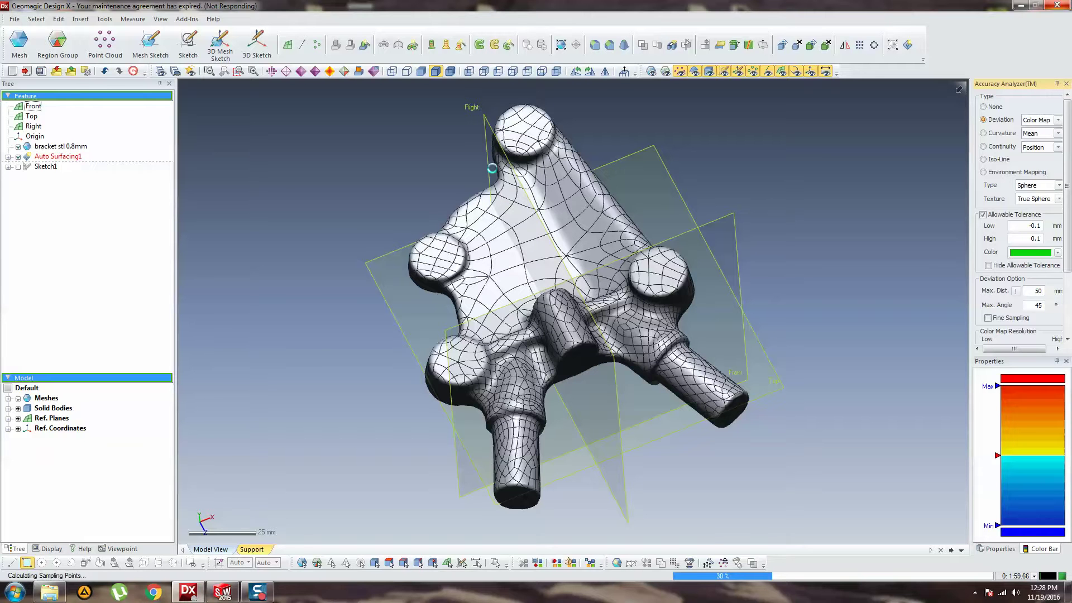
right_drag(539, 250, 816, 281)
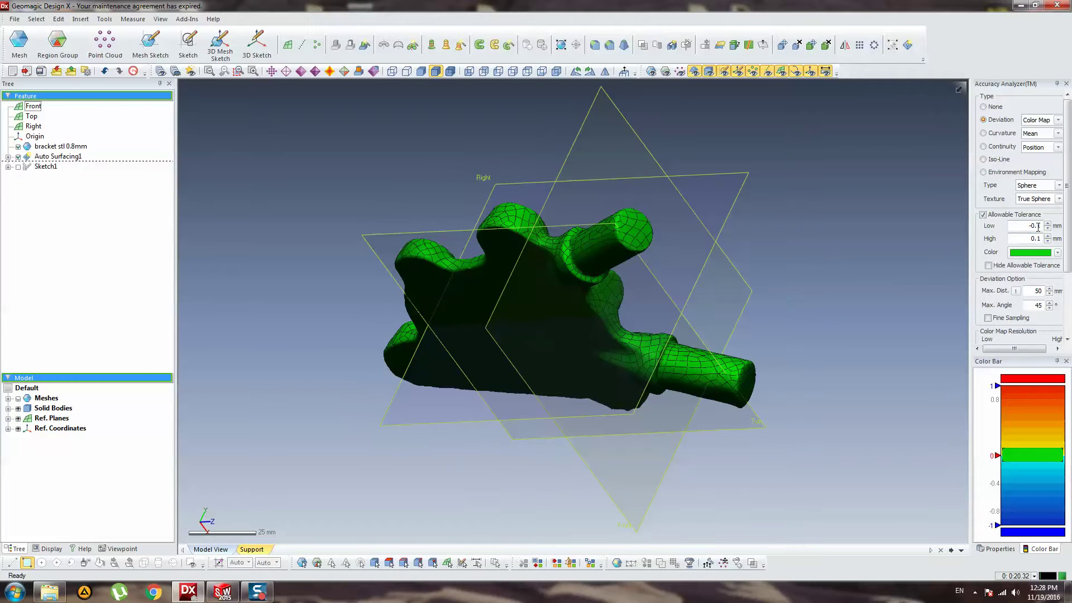
right_drag(541, 250, 809, 261)
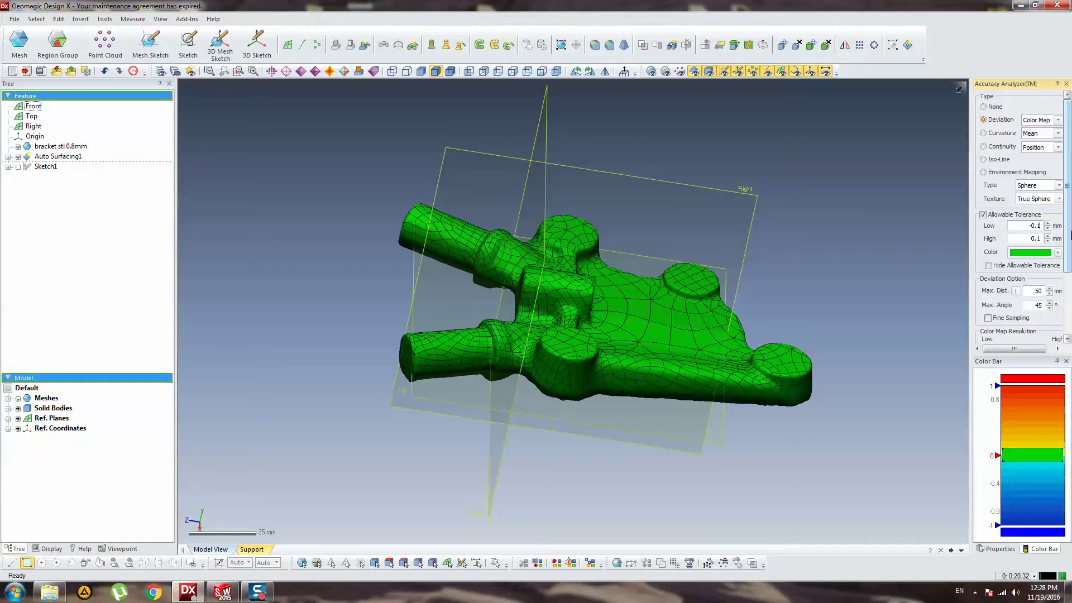
Narrow the deviation map's allowable tolerance to a low of -0.01 mm and a high of 0.01 mm.
click(1041, 239)
key(Return)
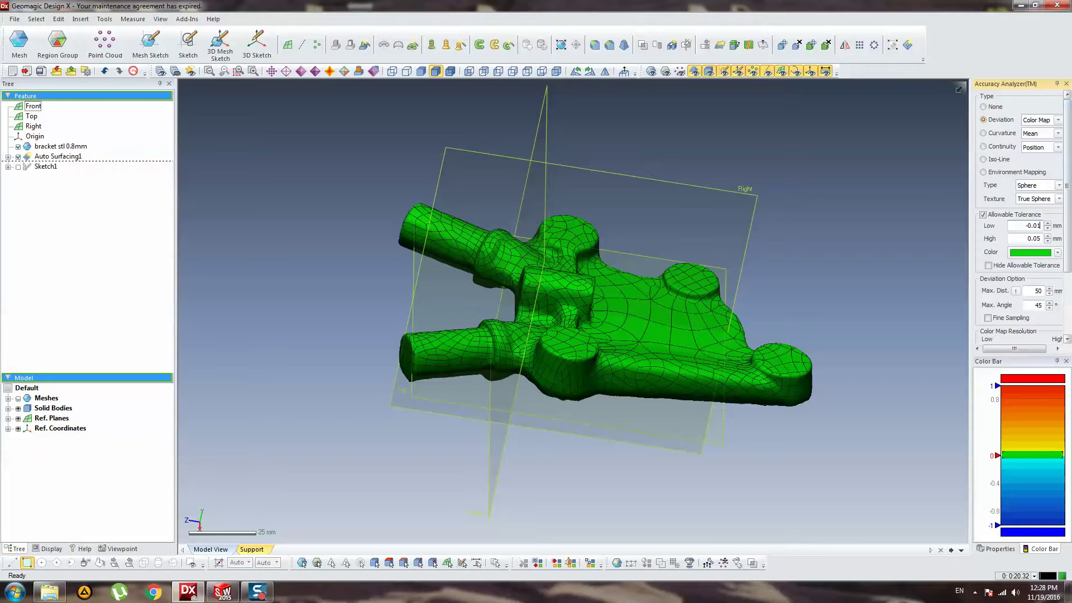
click(1040, 239)
key(BackSpace)
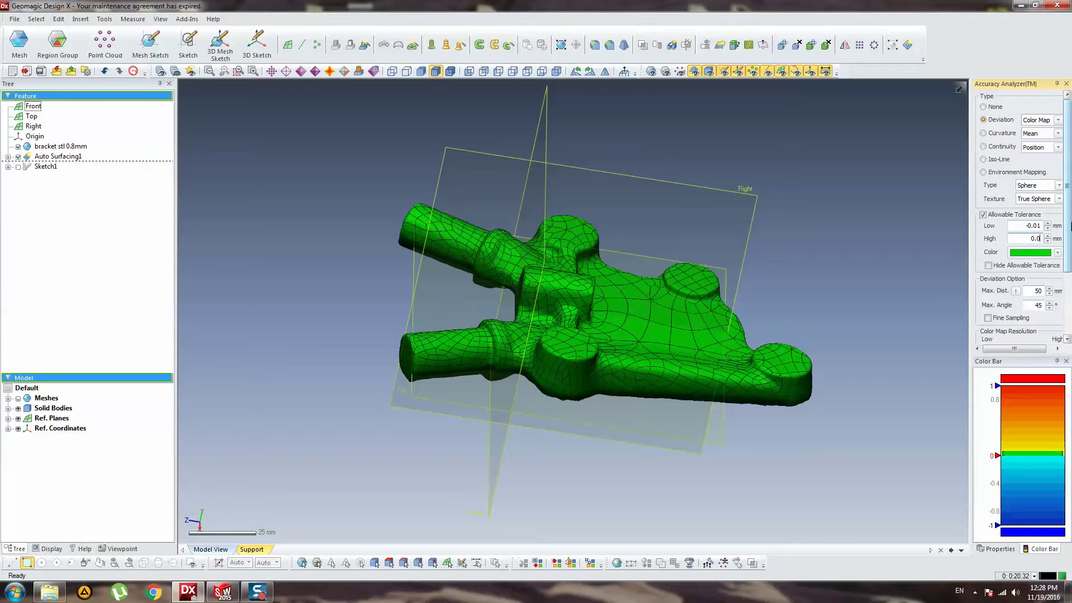
key(Return)
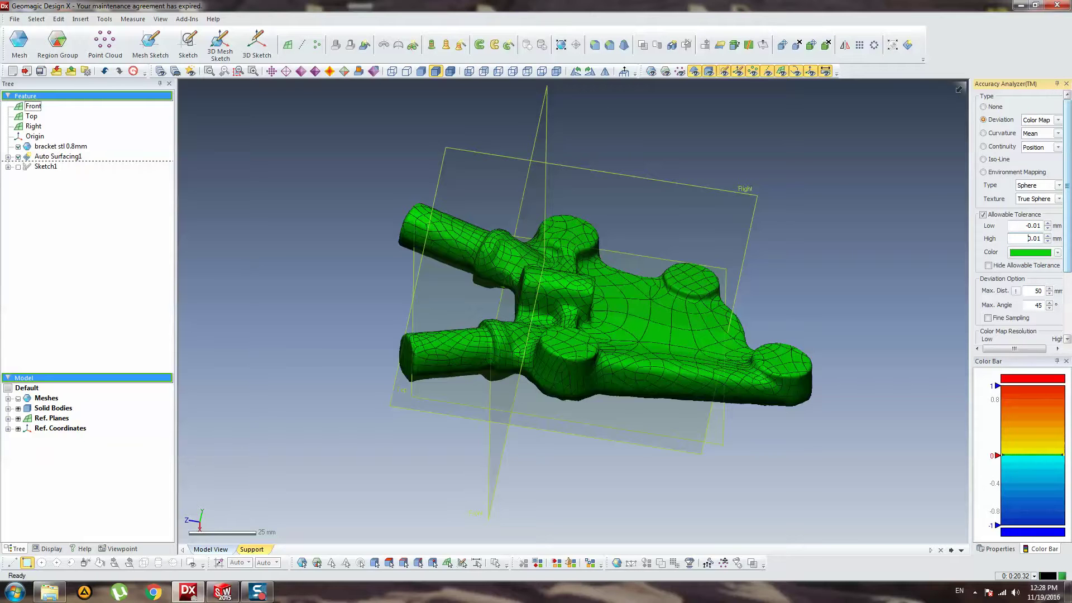
Set the deviation color bar's range to 0.1 maximum and -0.1 minimum.
double_click(987, 387)
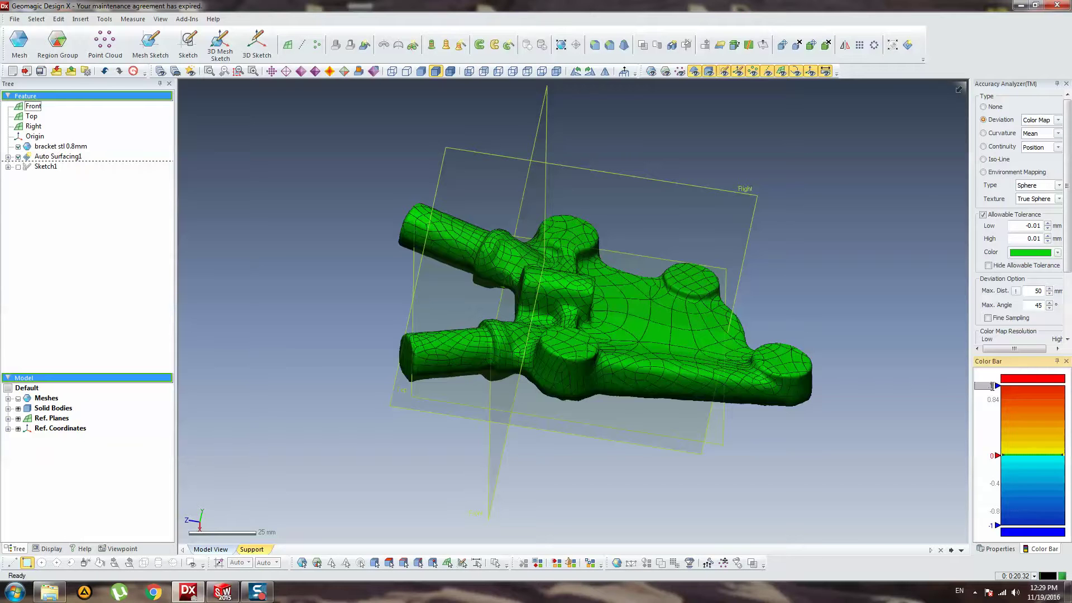
key(Return)
double_click(991, 525)
text(-.1)
key(Return)
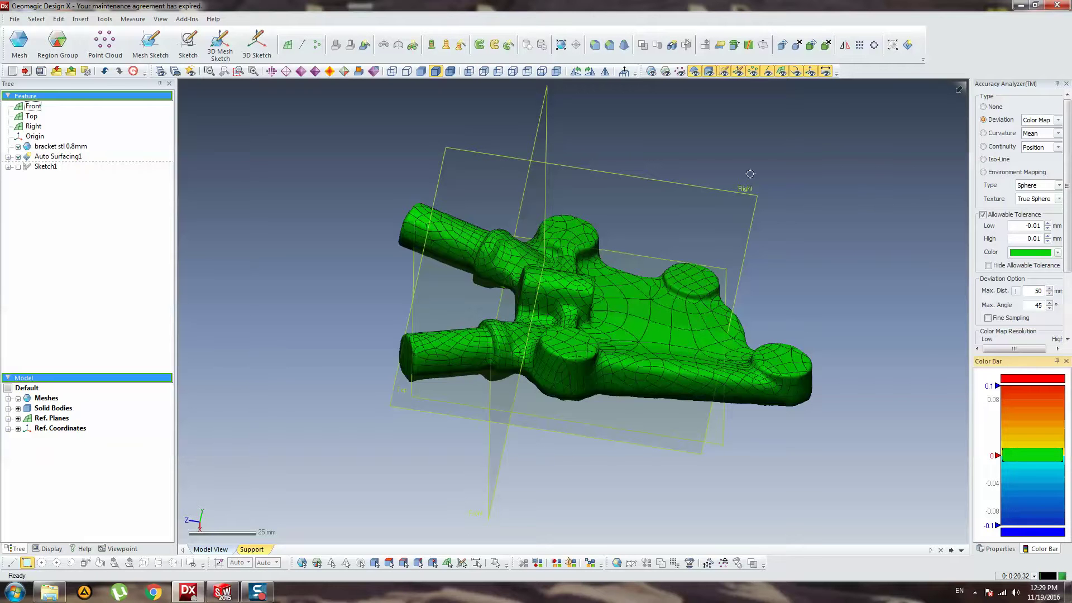
Inspect the deviation color map on the body's bosses, arms, ribbed face and flat underside at the tightened tolerance.
right_drag(821, 163, 510, 208)
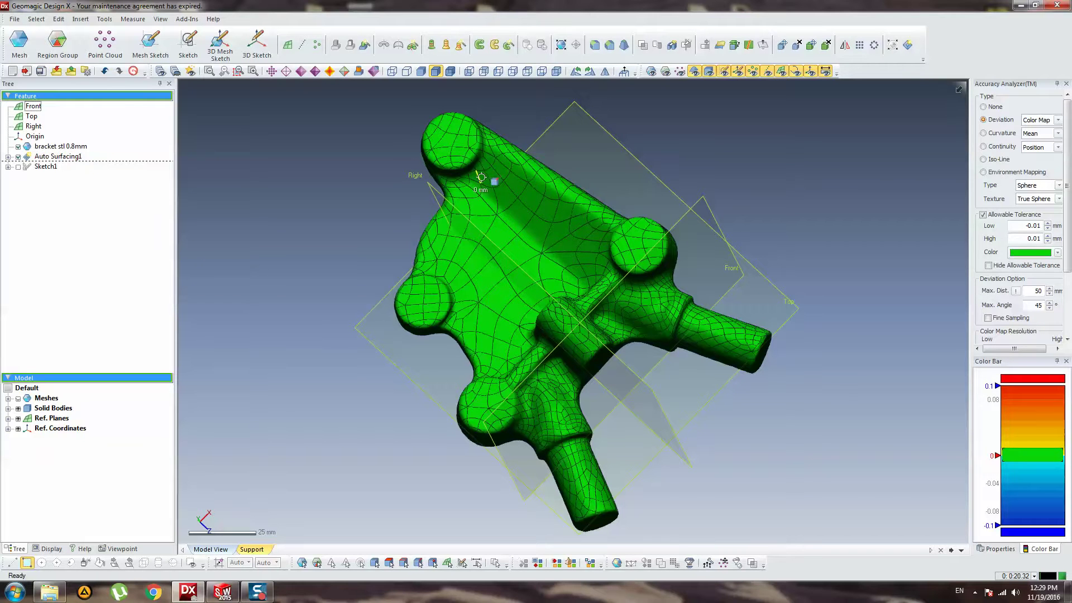
right_drag(600, 382, 633, 239)
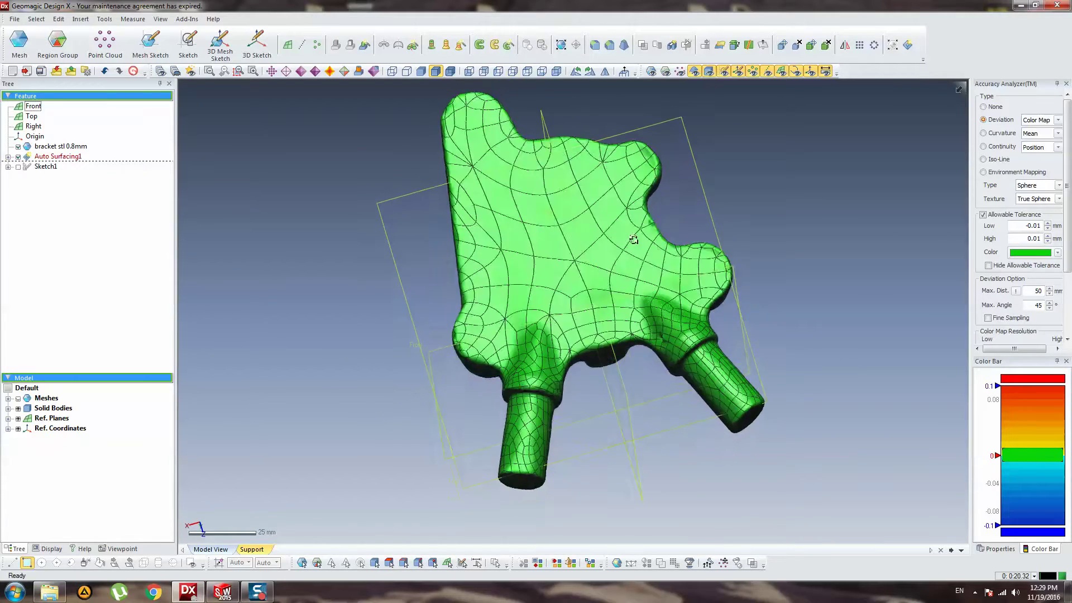
right_drag(563, 387, 581, 418)
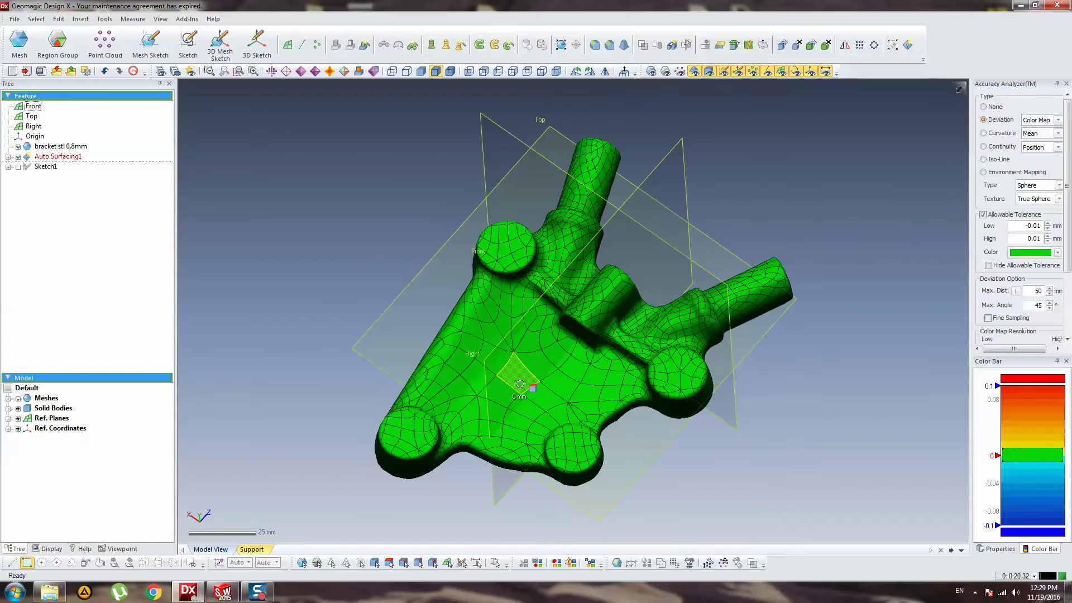
right_drag(505, 317, 511, 341)
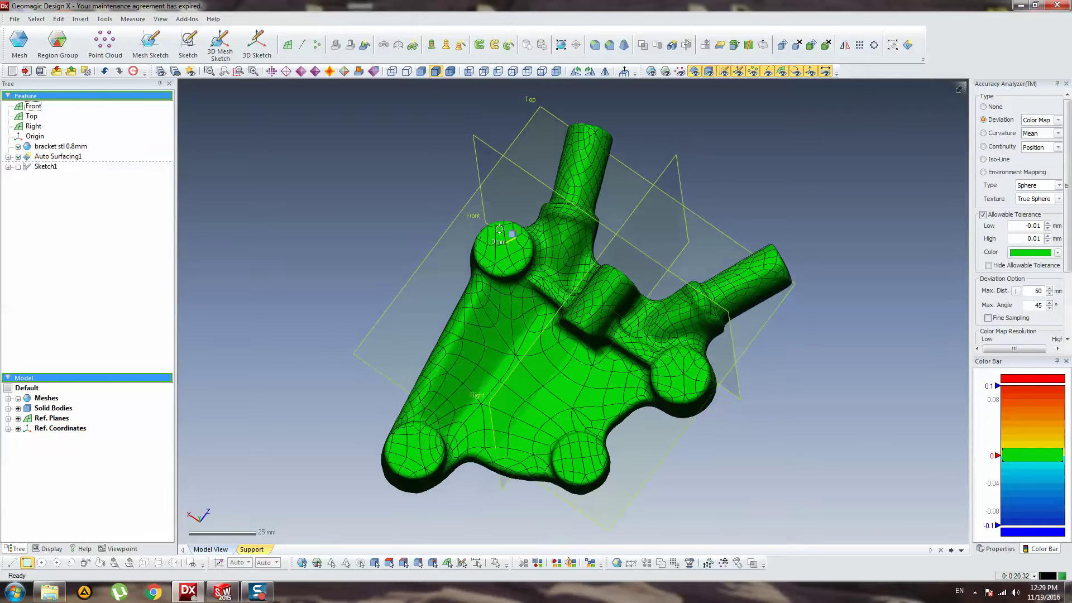
right_drag(396, 427, 372, 289)
right_drag(501, 303, 672, 384)
right_drag(798, 422, 503, 310)
right_drag(582, 326, 475, 388)
right_drag(585, 420, 685, 419)
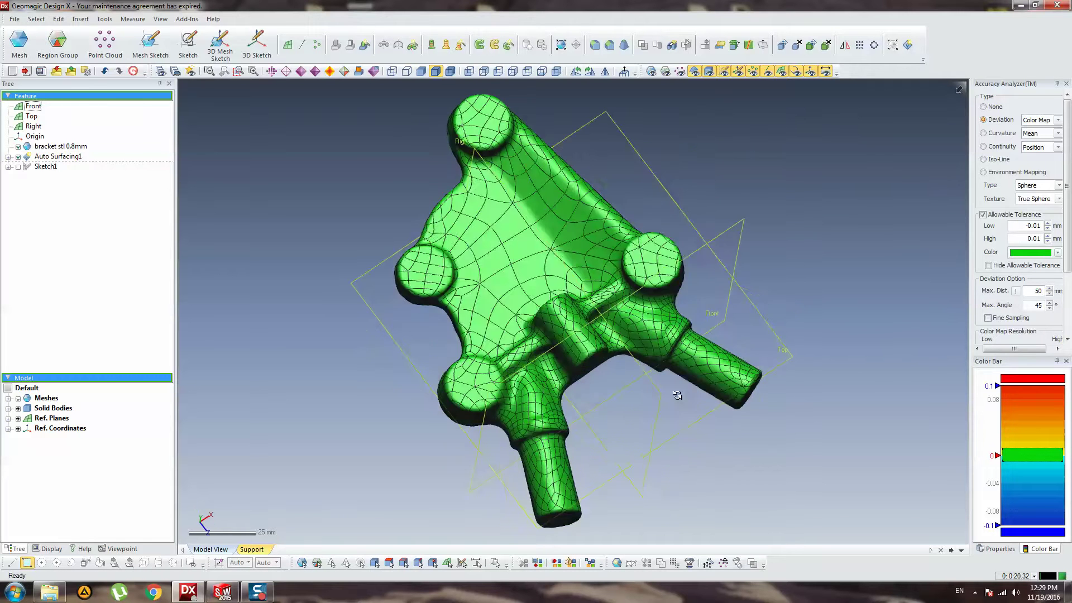
right_drag(445, 285, 490, 195)
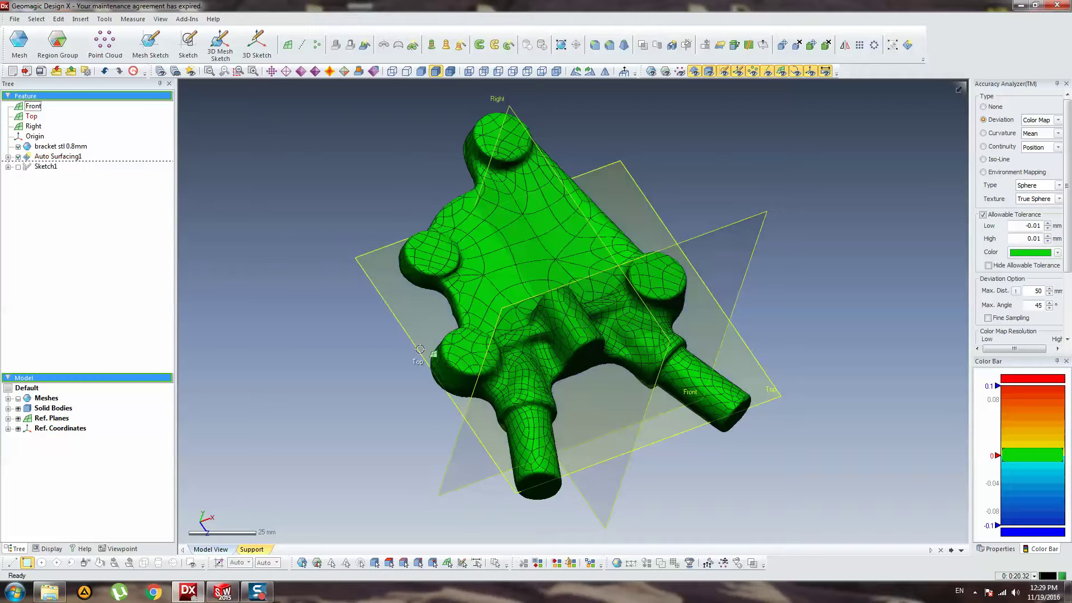
right_drag(557, 364, 557, 330)
Set the allowable deviation tolerance to a low of -0.1 mm and a high of 0.1 mm.
double_click(1030, 225)
text(-.1)
key(Return)
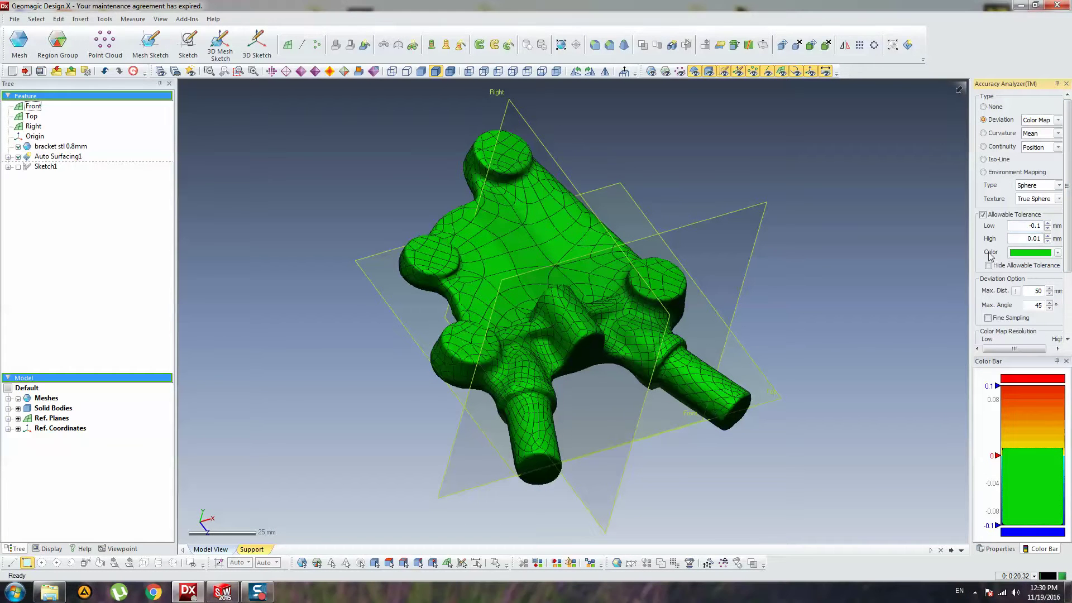
text(.1)
key(Return)
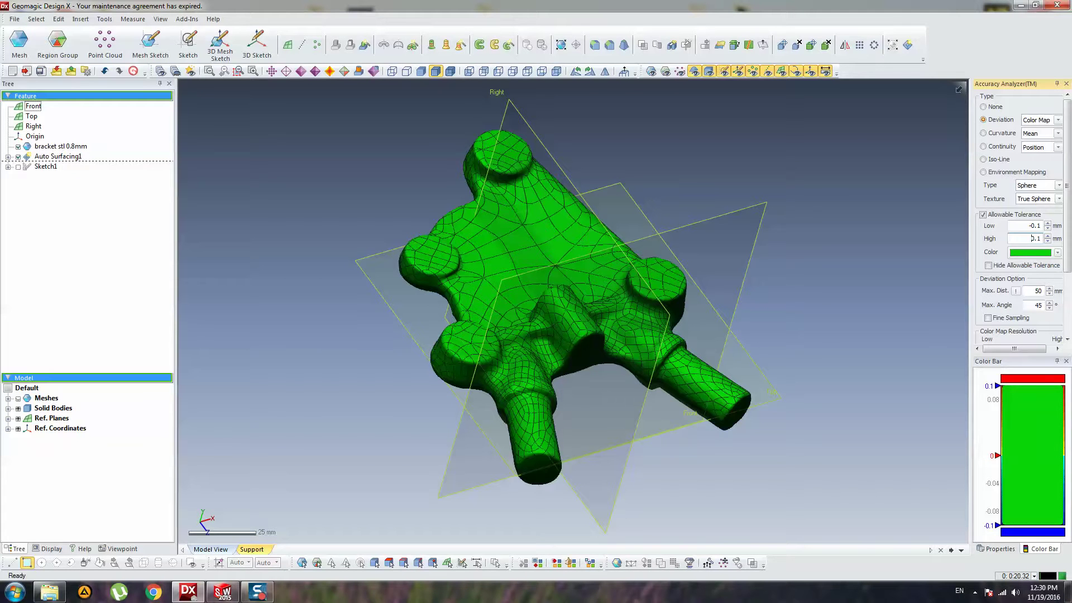
Set the deviation color bar's range to 1 maximum and -1 minimum.
double_click(990, 385)
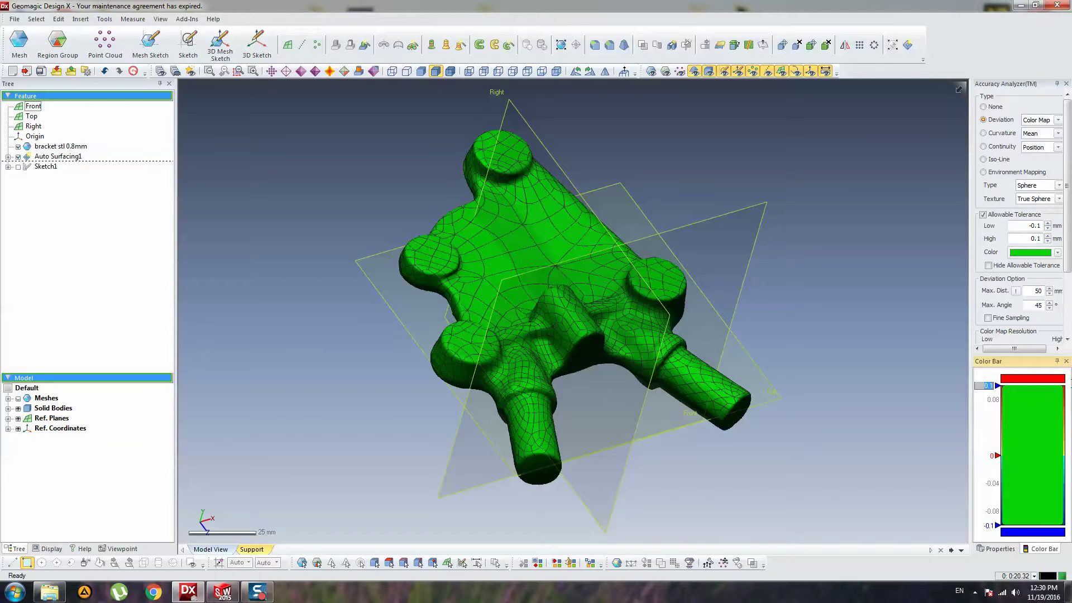
key(Return)
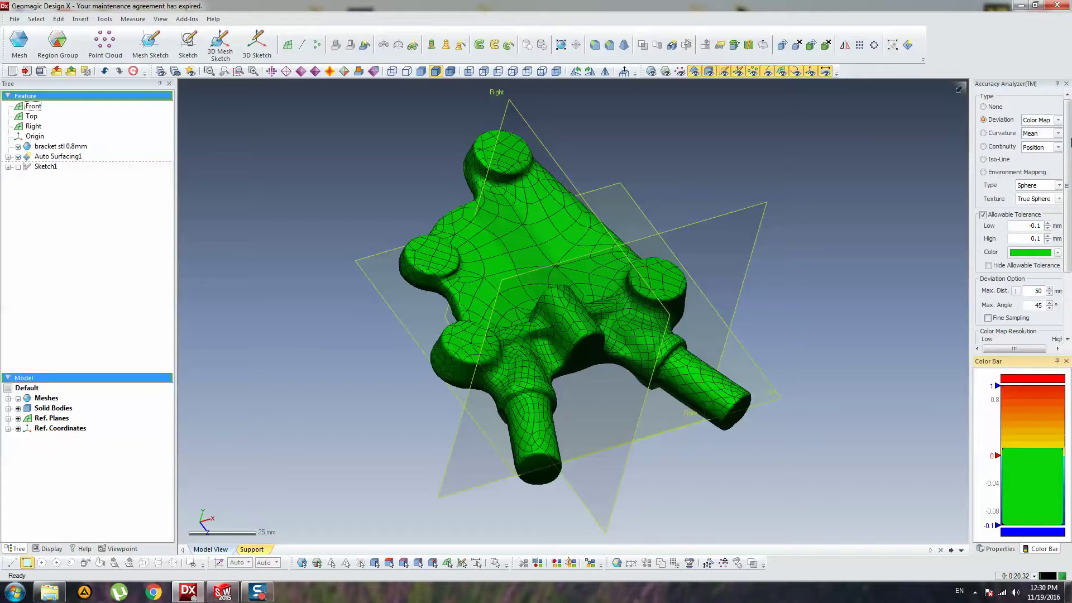
double_click(992, 526)
key(Return)
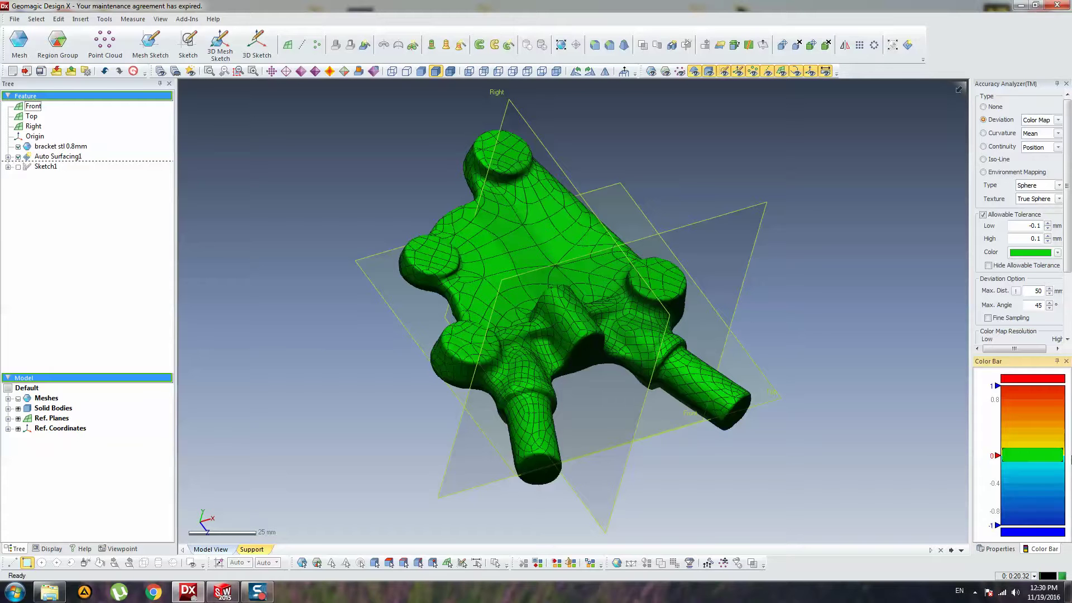
Turn off the deviation analysis and highlight the Auto Surfacing1 feature to view its patch layout.
click(986, 106)
right_drag(705, 258, 371, 277)
click(57, 157)
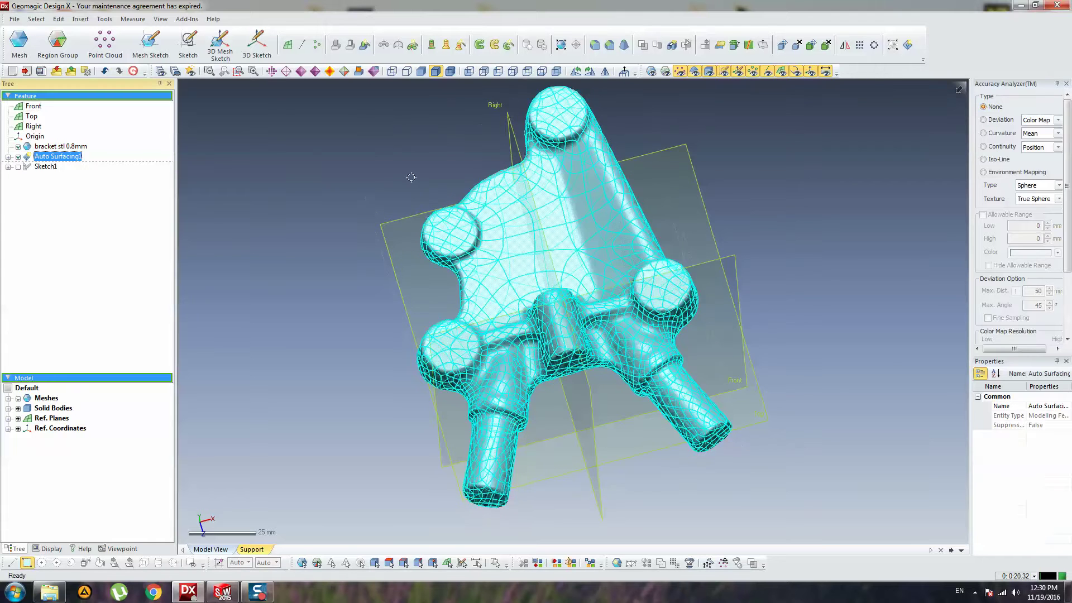
click(376, 140)
Start saving the model, agreeing to discard the current command's changes and rebuild.
key(ctrl+s)
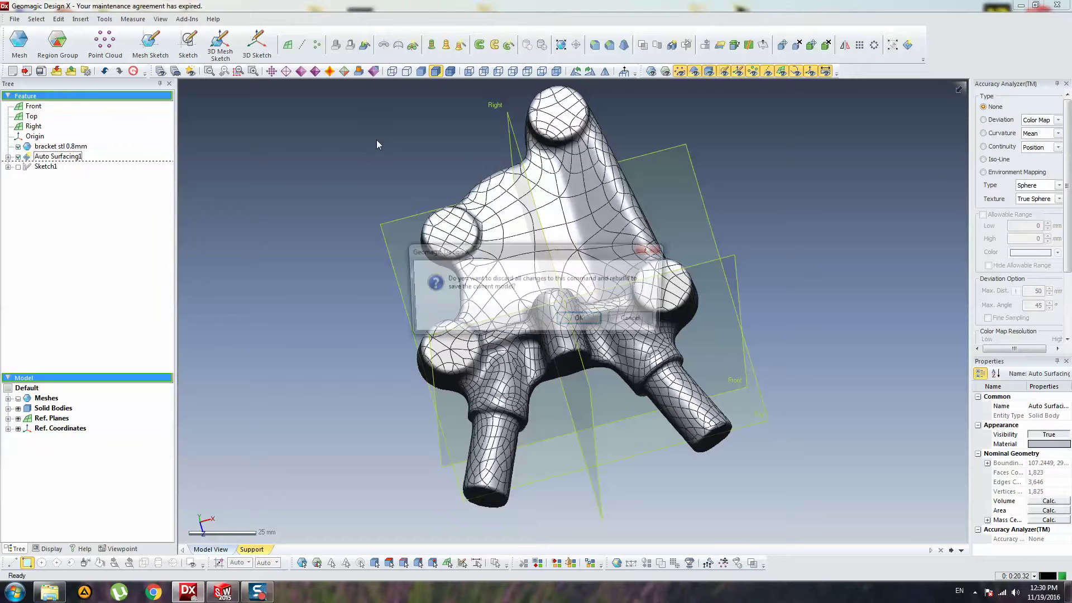
click(582, 321)
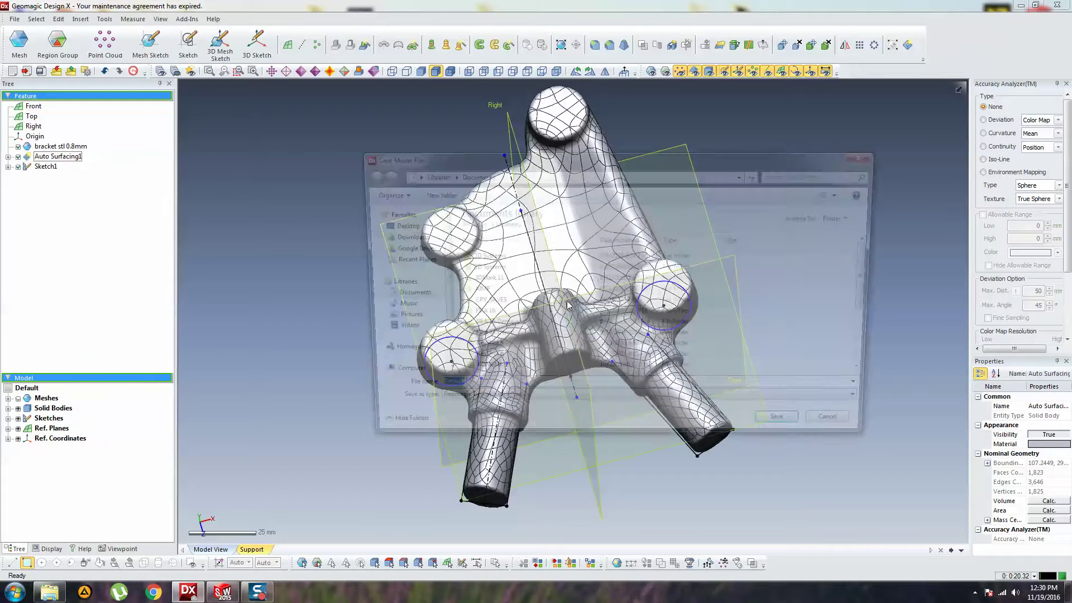
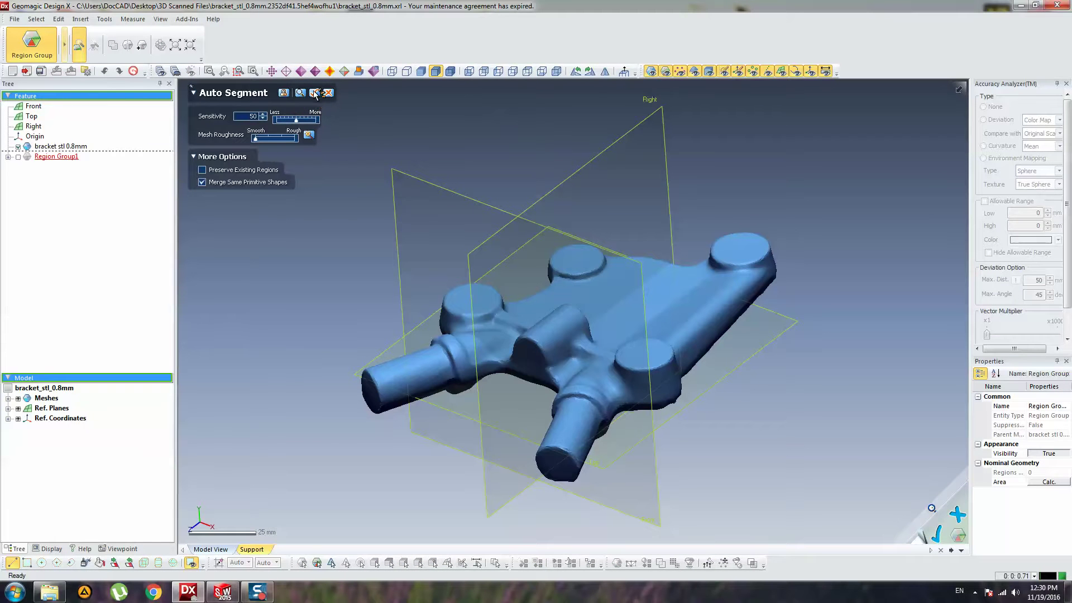
Auto-segment the bracket mesh with sensitivity 50 and Merge Same Primitive Shapes enabled, then accept the region group.
click(315, 93)
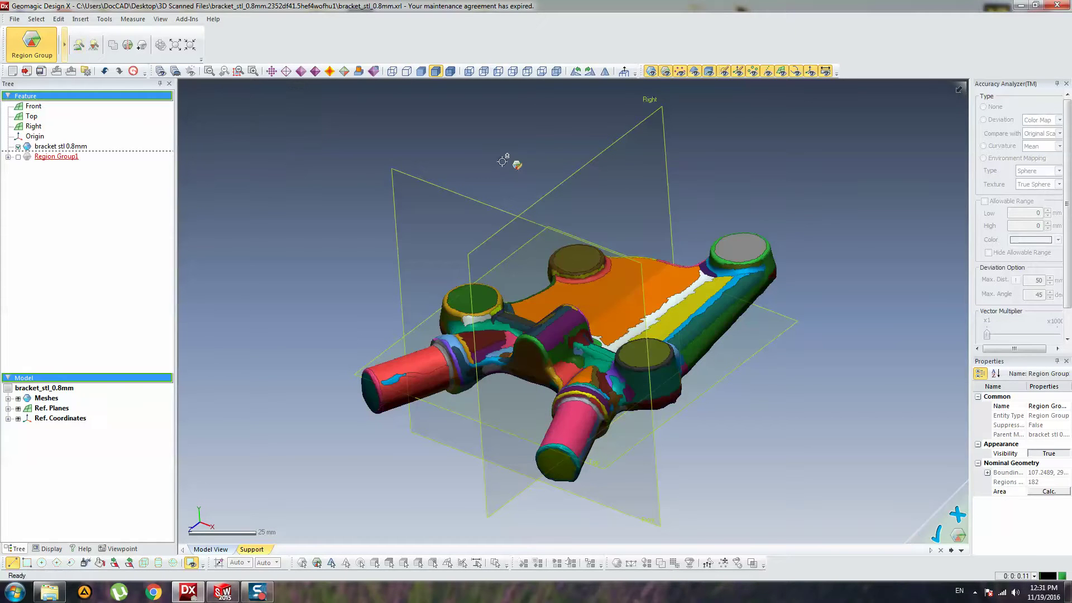
right_drag(397, 196, 541, 401)
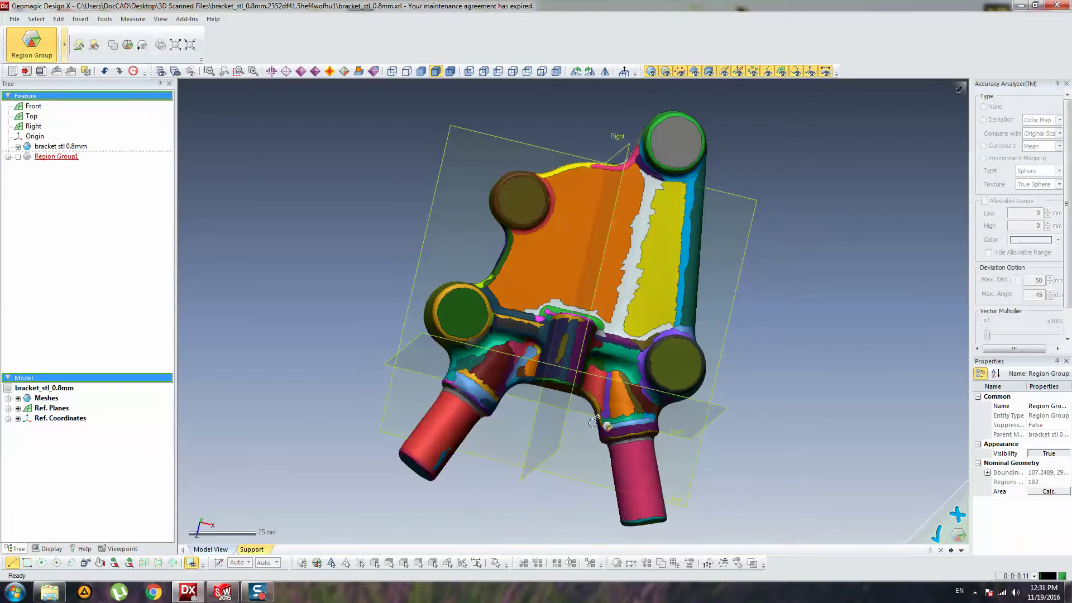
right_drag(562, 313, 569, 331)
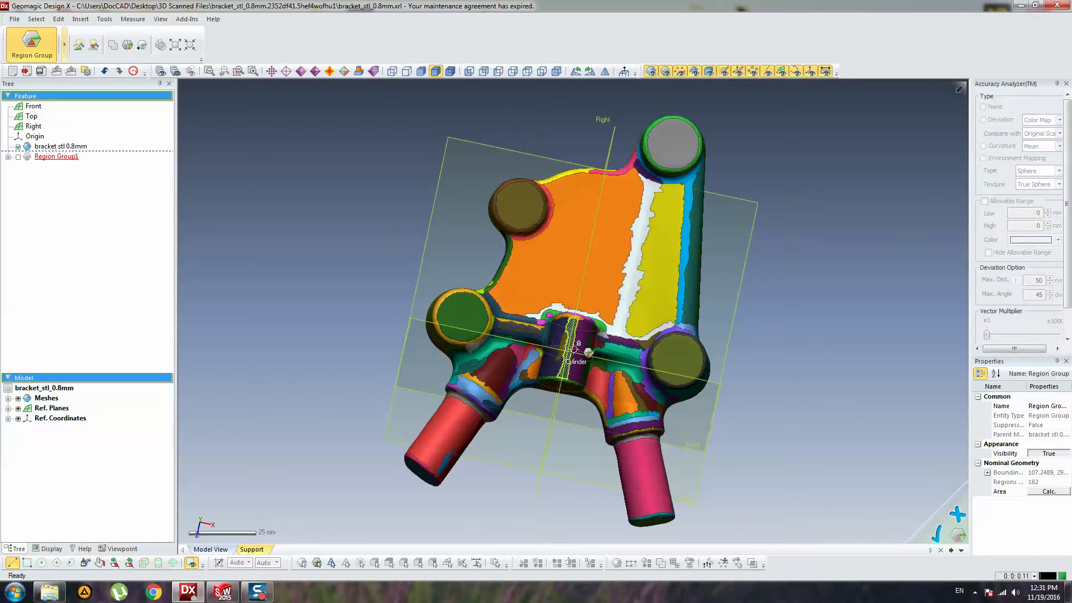
mouse_move(565, 335)
right_down()
mouse_move(643, 293)
mouse_move(550, 245)
mouse_move(622, 325)
mouse_move(831, 306)
mouse_move(731, 366)
mouse_move(682, 241)
right_up()
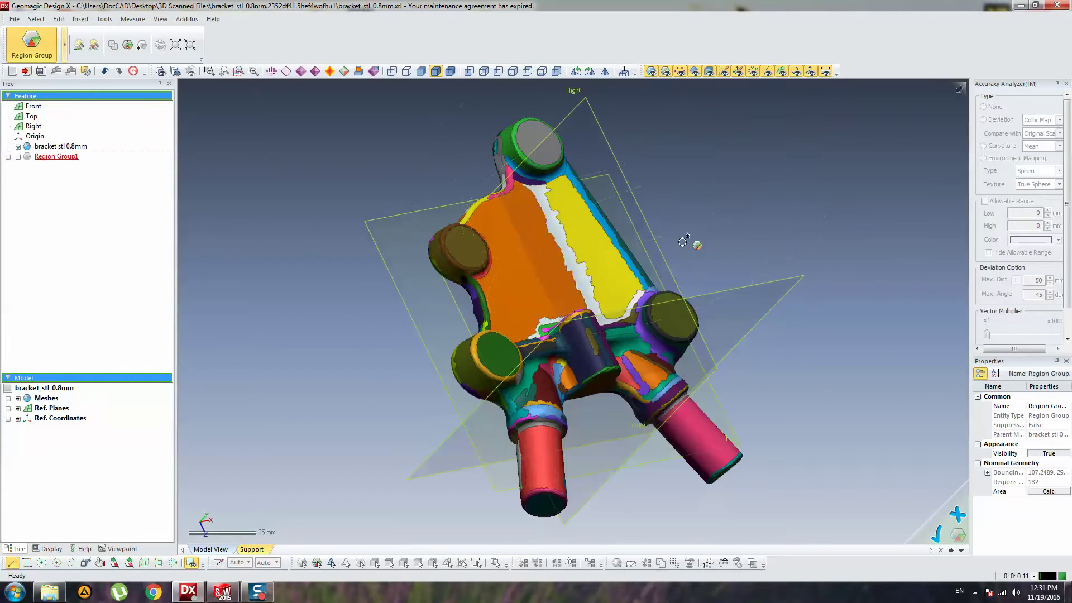
mouse_move(462, 148)
right_down()
mouse_move(885, 331)
mouse_move(311, 220)
mouse_move(419, 288)
mouse_move(529, 257)
right_up()
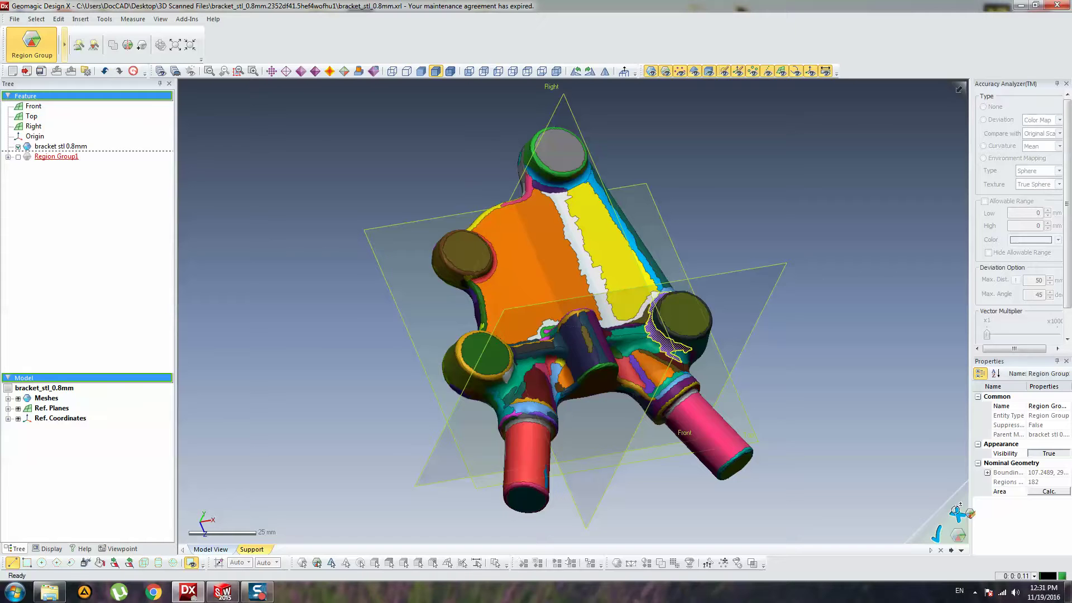
click(937, 533)
Examine the segmented regions on the bracket's ribbed face, bosses, side walls, arms and flat underside.
right_drag(741, 295, 602, 439)
right_drag(573, 330, 554, 232)
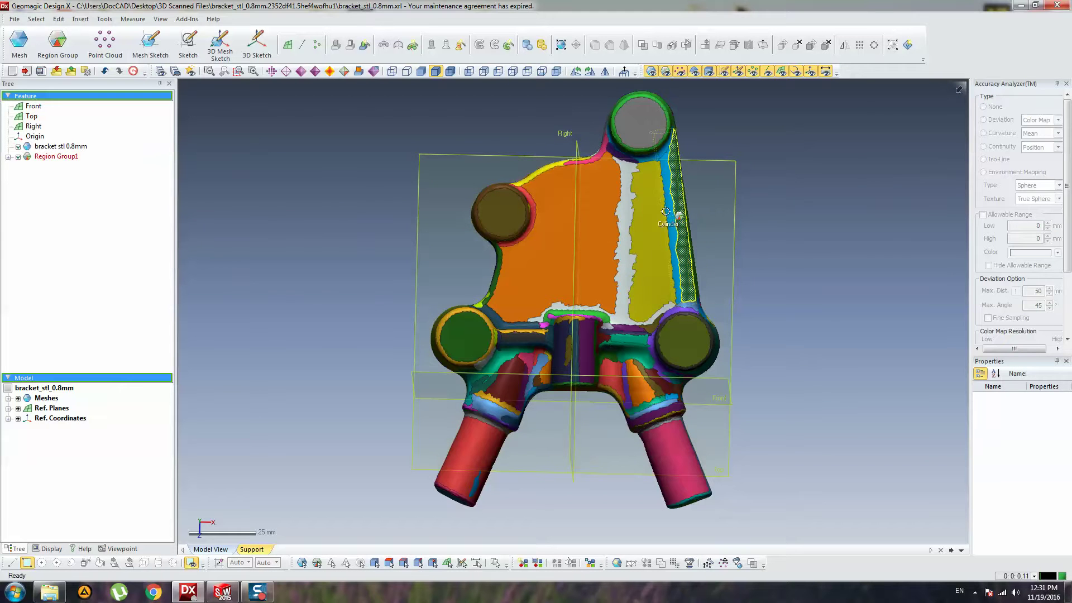
mouse_move(254, 219)
right_down()
mouse_move(337, 303)
mouse_move(327, 267)
right_up()
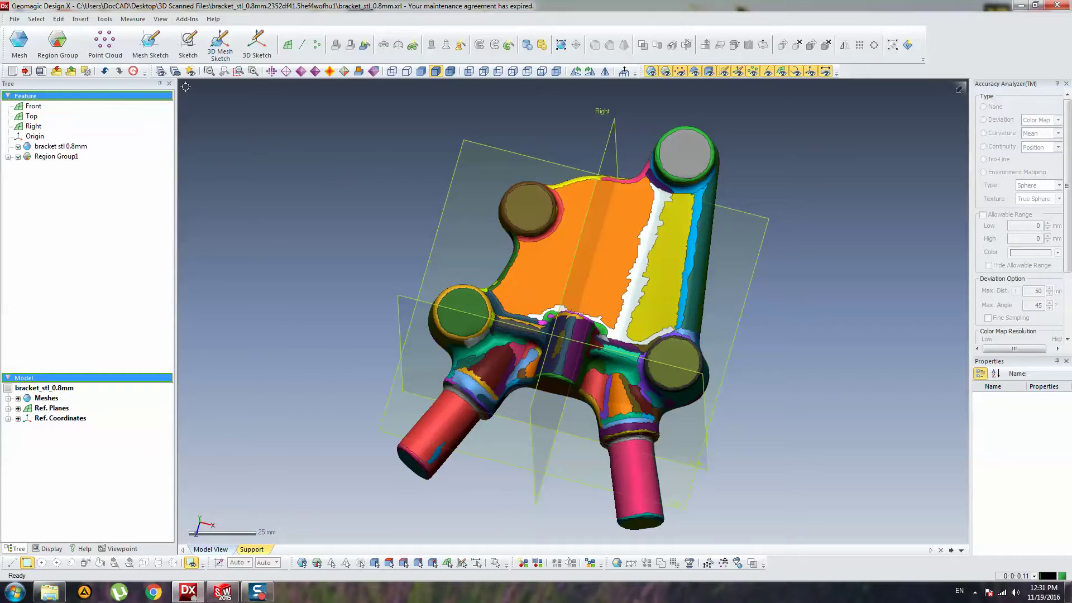
mouse_move(429, 207)
right_down()
mouse_move(635, 242)
mouse_move(611, 237)
right_up()
mouse_move(555, 264)
right_down()
mouse_move(696, 249)
mouse_move(558, 235)
mouse_move(610, 246)
mouse_move(551, 239)
mouse_move(478, 361)
mouse_move(447, 357)
mouse_move(360, 382)
mouse_move(342, 307)
mouse_move(473, 361)
mouse_move(550, 346)
mouse_move(707, 258)
mouse_move(538, 167)
mouse_move(538, 455)
mouse_move(641, 287)
mouse_move(646, 233)
mouse_move(755, 281)
right_up()
mouse_move(427, 314)
right_down()
mouse_move(314, 260)
mouse_move(454, 311)
mouse_move(467, 328)
mouse_move(586, 306)
mouse_move(609, 268)
right_up()
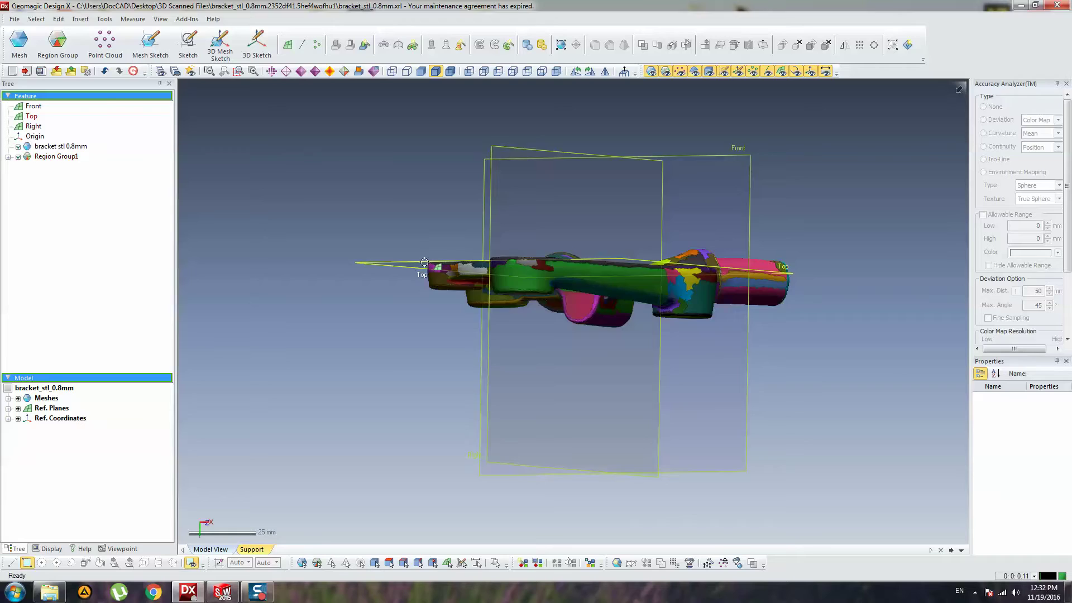
mouse_move(456, 287)
right_down()
mouse_move(370, 286)
mouse_move(417, 96)
mouse_move(367, 249)
mouse_move(541, 216)
mouse_move(599, 321)
right_up()
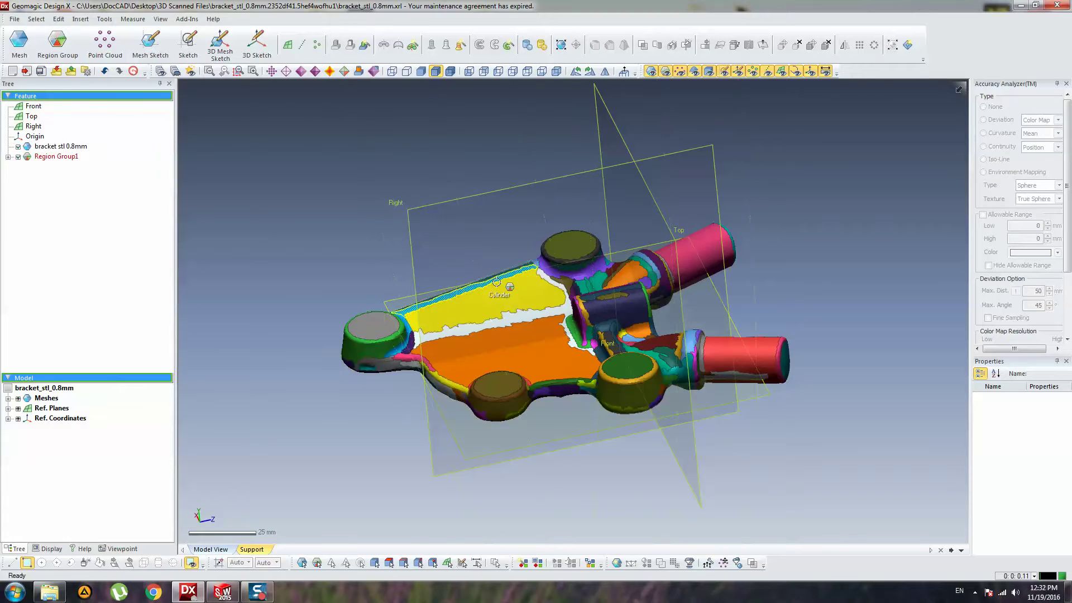
mouse_move(327, 351)
right_down()
mouse_move(407, 269)
mouse_move(346, 259)
mouse_move(516, 334)
right_up()
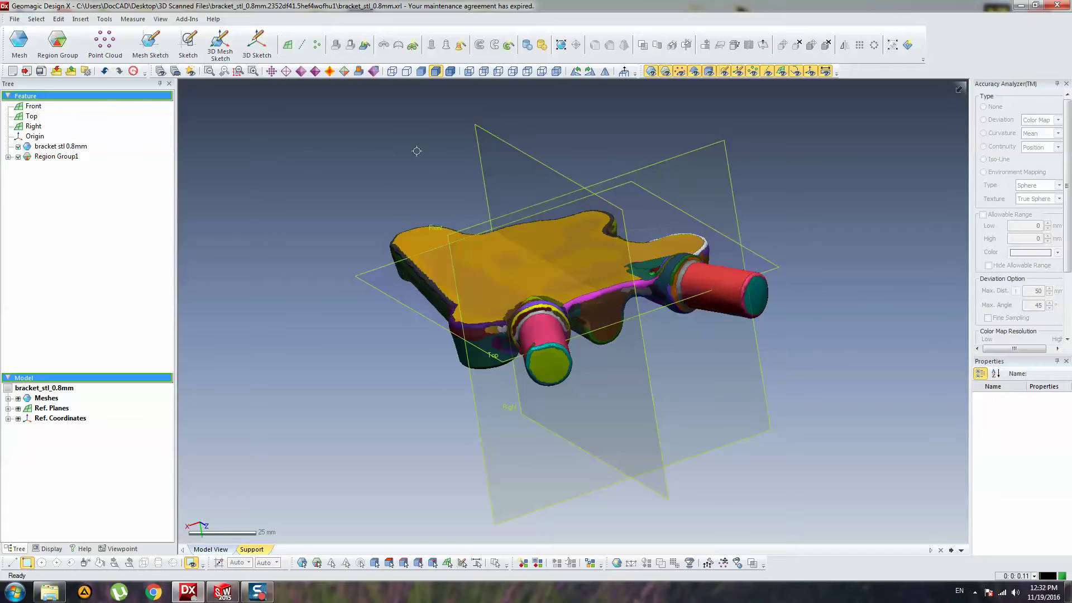
mouse_move(412, 148)
right_down()
mouse_move(567, 216)
mouse_move(490, 434)
mouse_move(465, 208)
mouse_move(442, 172)
mouse_move(445, 139)
mouse_move(428, 535)
mouse_move(421, 518)
right_up()
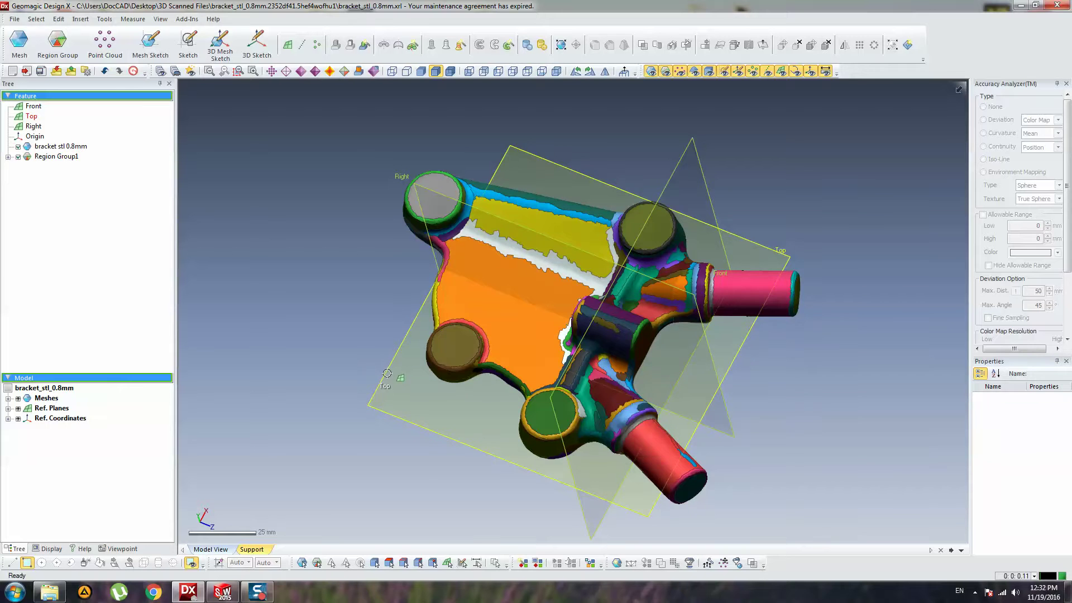
Start a planar mesh sketch on the Top plane and inspect its section polyline around the bracket.
mouse_move(387, 373)
right_down()
mouse_move(651, 433)
mouse_move(687, 428)
mouse_move(545, 182)
mouse_move(616, 166)
right_up()
click(467, 151)
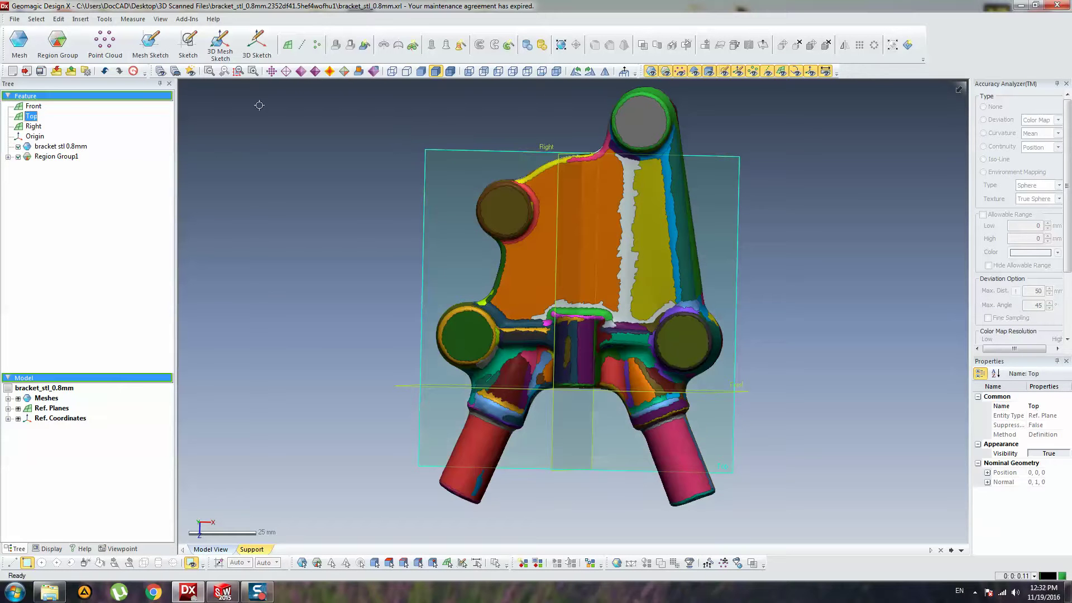
click(162, 50)
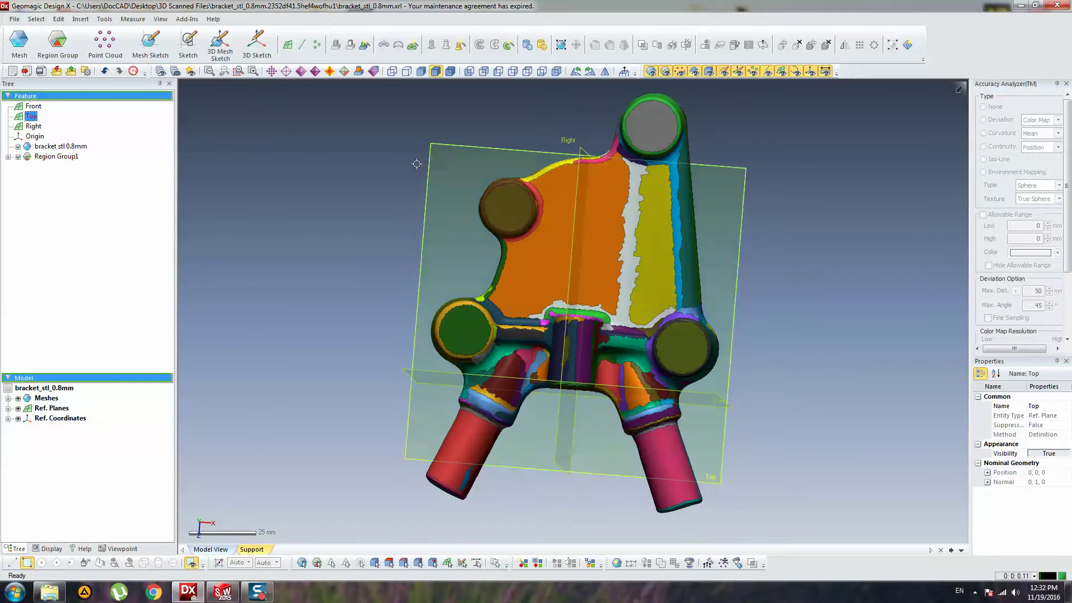
click(151, 49)
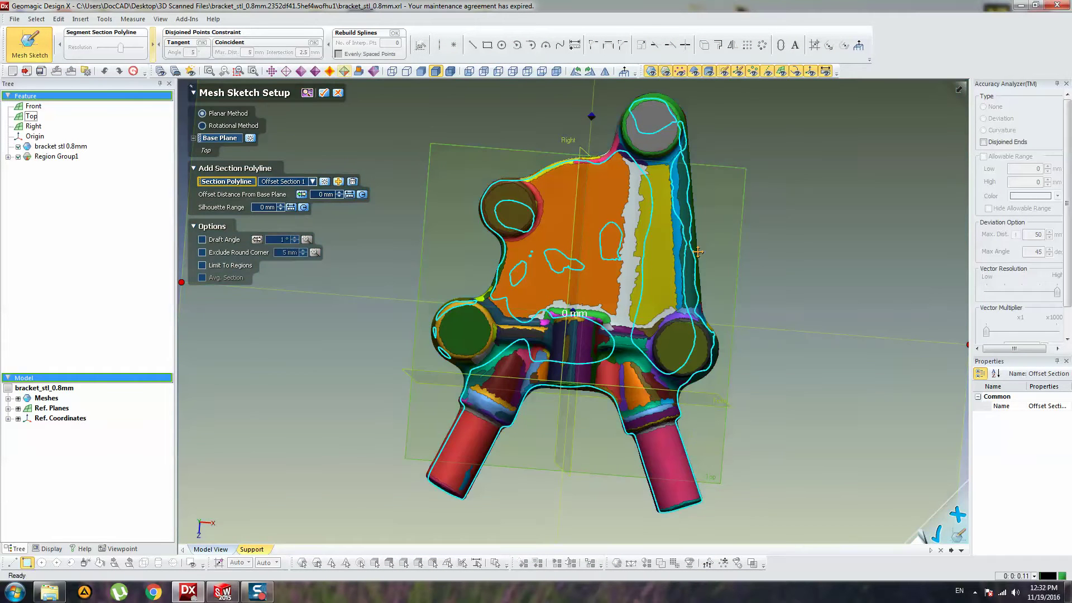
mouse_move(728, 240)
right_down()
mouse_move(766, 246)
mouse_move(748, 252)
right_up()
right_drag(665, 337, 626, 302)
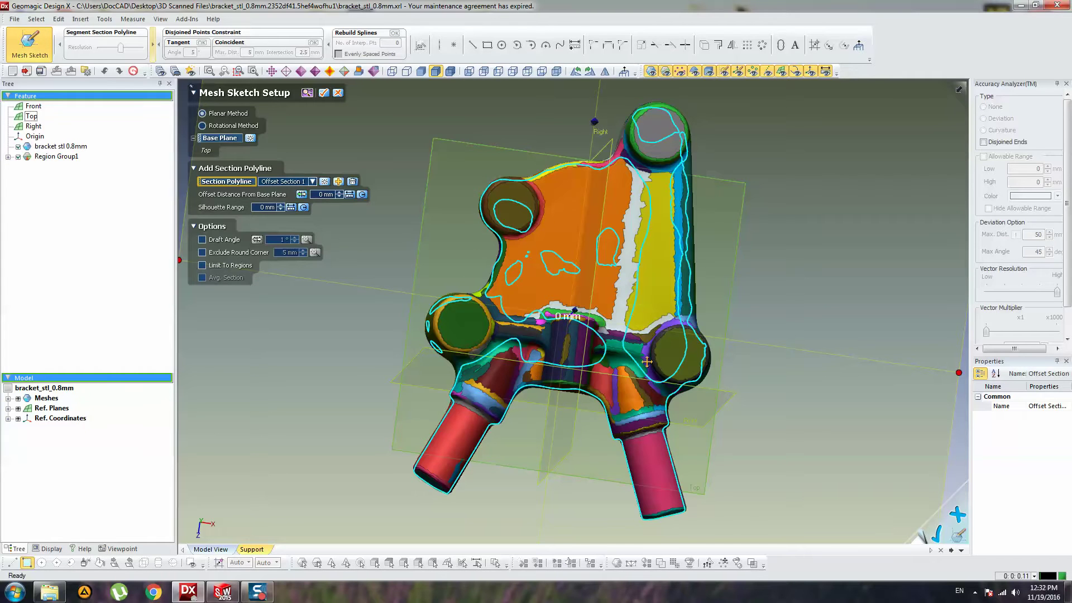
mouse_move(625, 117)
right_down()
mouse_move(593, 218)
mouse_move(480, 169)
right_up()
mouse_move(645, 133)
right_down()
mouse_move(681, 143)
mouse_move(386, 190)
mouse_move(333, 243)
right_up()
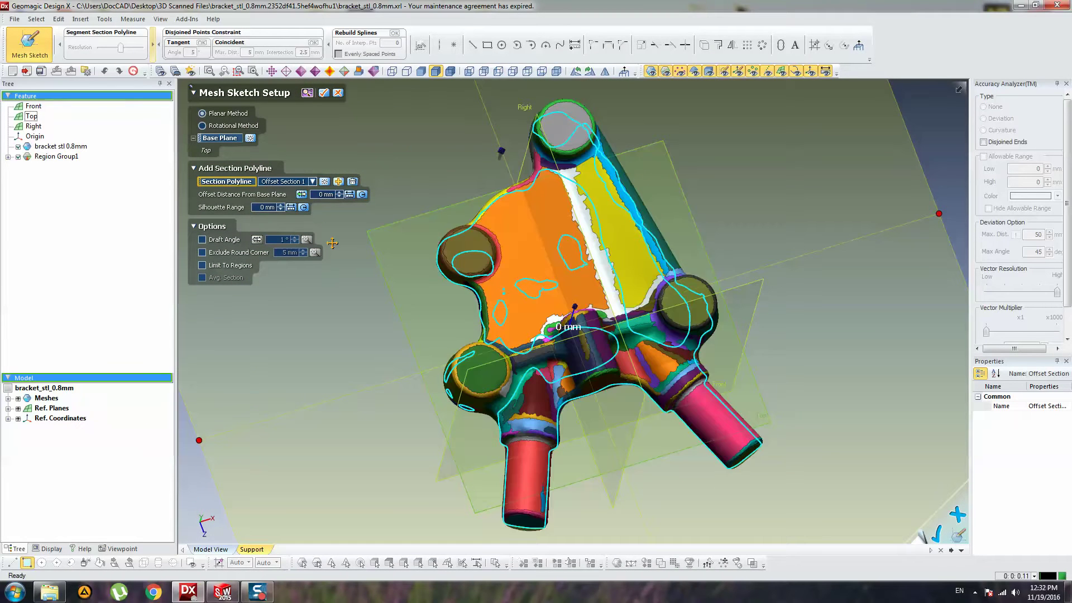
Try a silhouette range of 10 mm for the section polyline and return it to 0 mm.
click(261, 207)
key(Return)
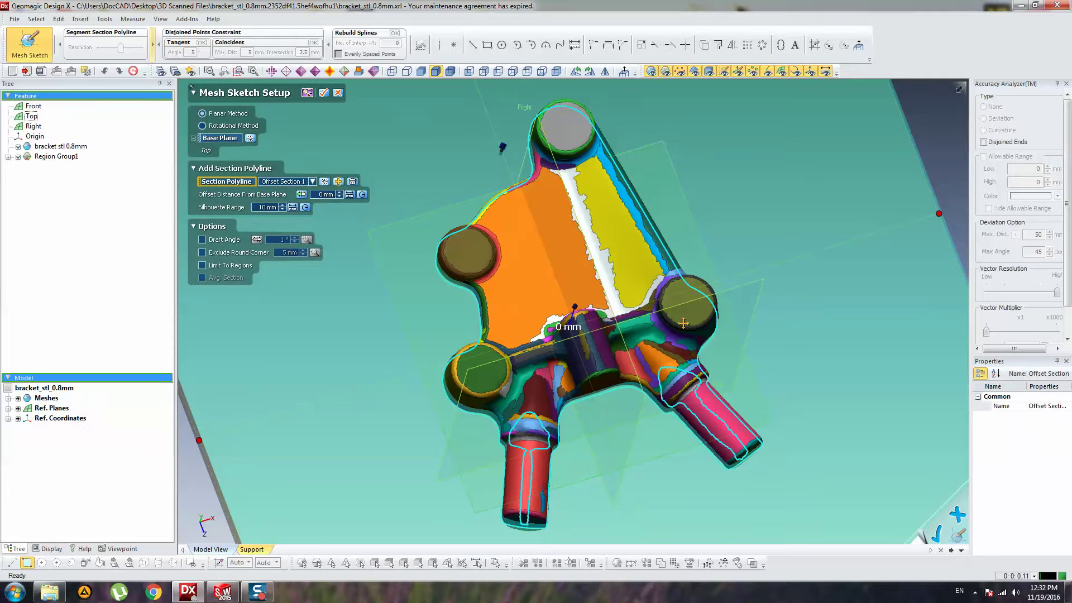
click(268, 208)
key(Return)
Try section offset distances of 0.1 mm and 0.2 mm from the base plane.
click(324, 194)
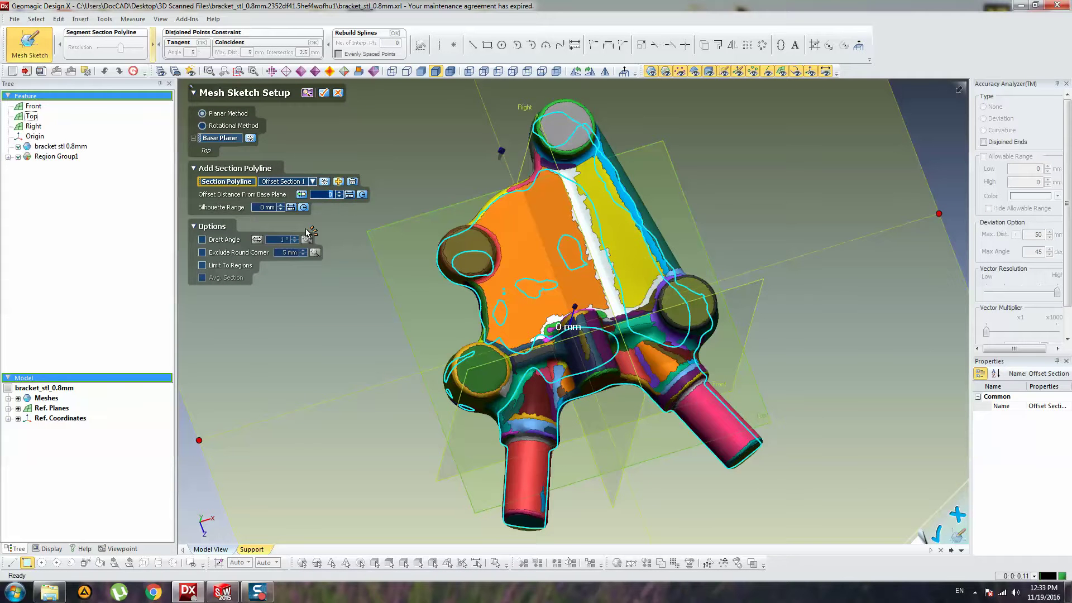
mouse_move(646, 354)
right_down()
mouse_move(743, 304)
mouse_move(366, 292)
right_up()
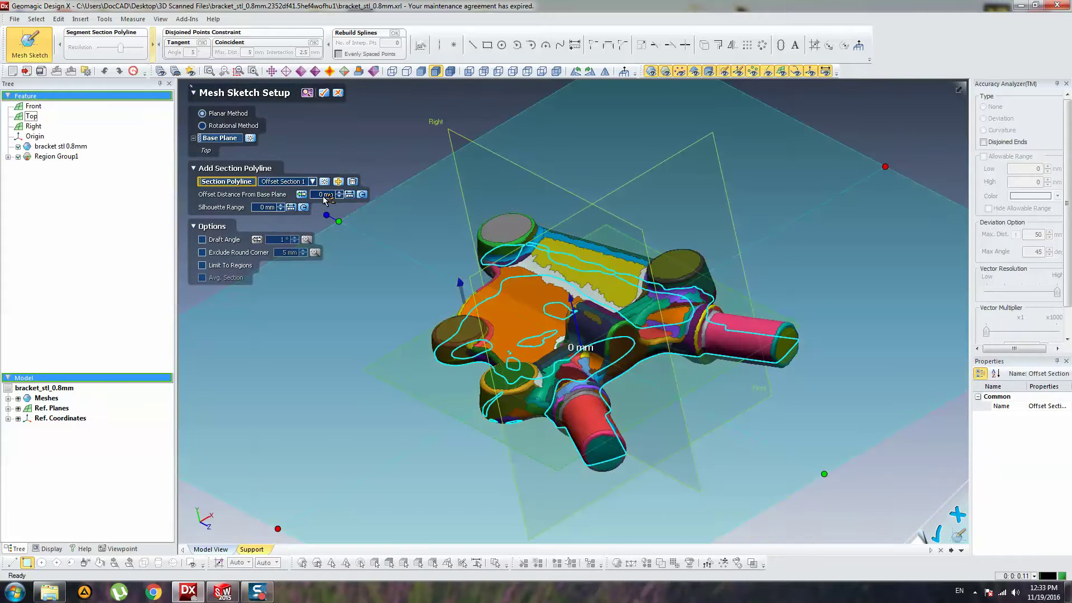
click(324, 194)
right_drag(485, 417, 536, 114)
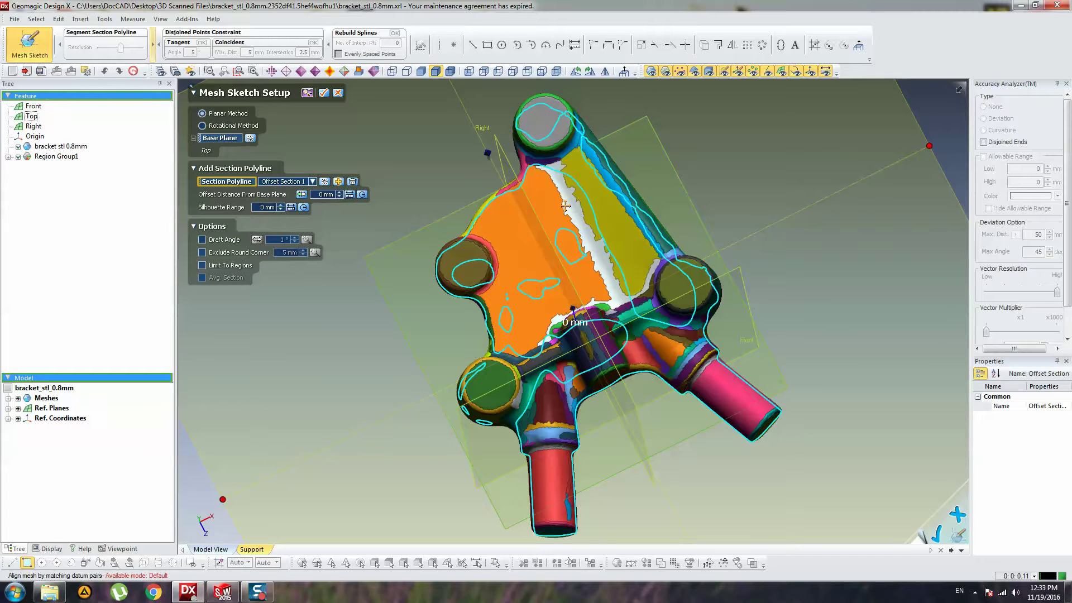
click(331, 194)
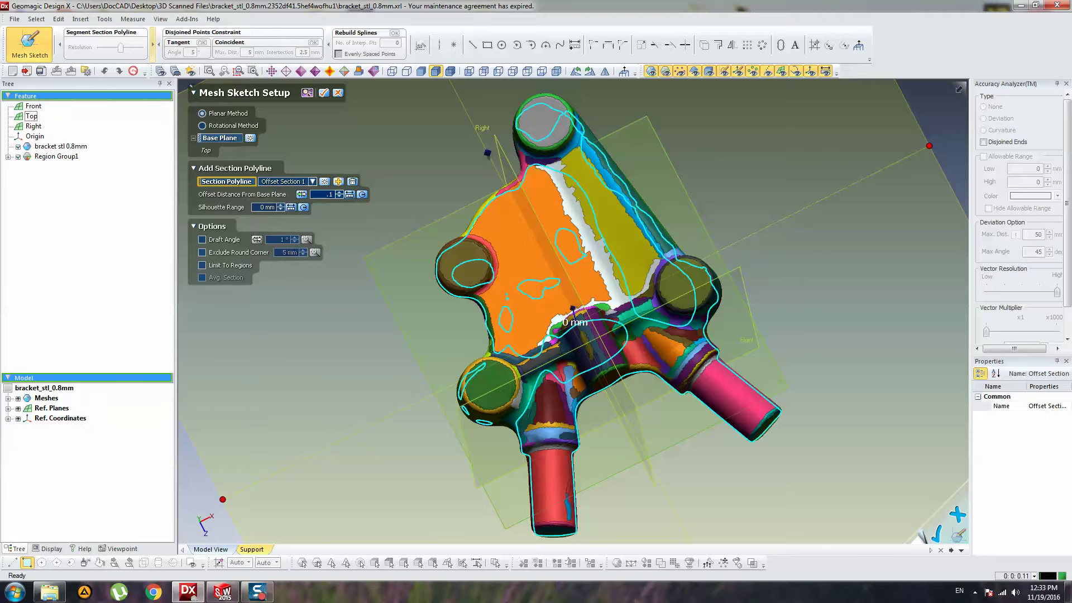
key(Return)
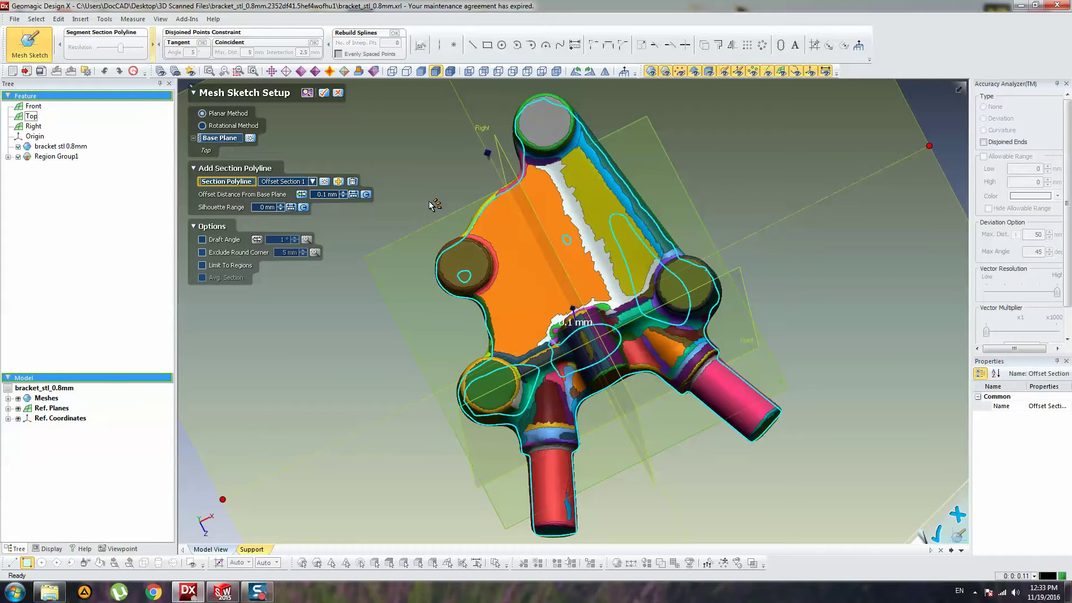
double_click(330, 194)
key(Return)
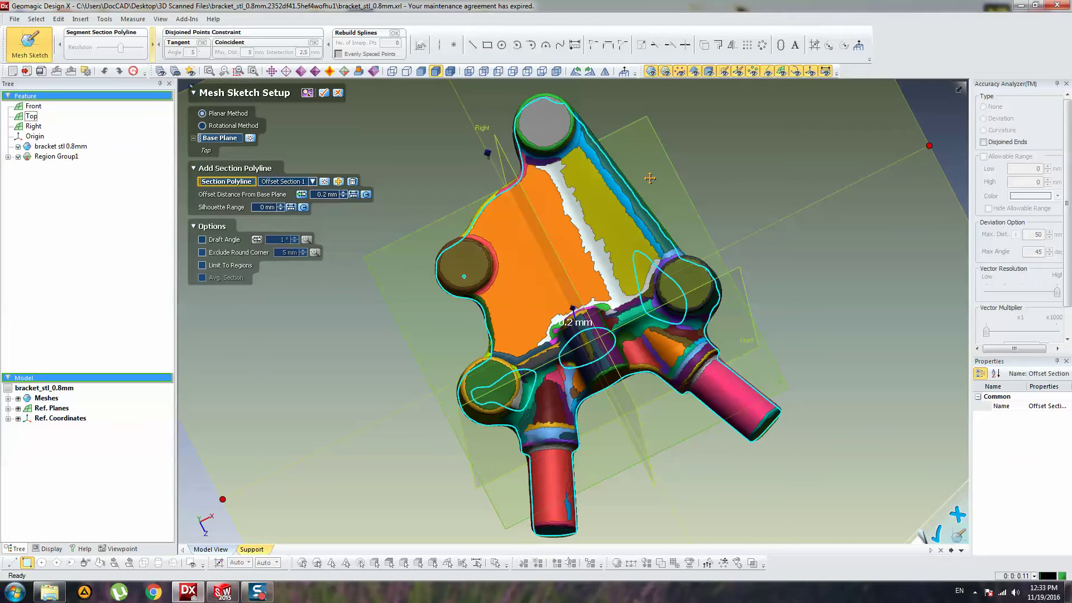
Try a section offset distance of 0.5 mm from the base plane and reset it to 0 mm.
right_drag(651, 216, 600, 309)
right_drag(533, 298, 574, 245)
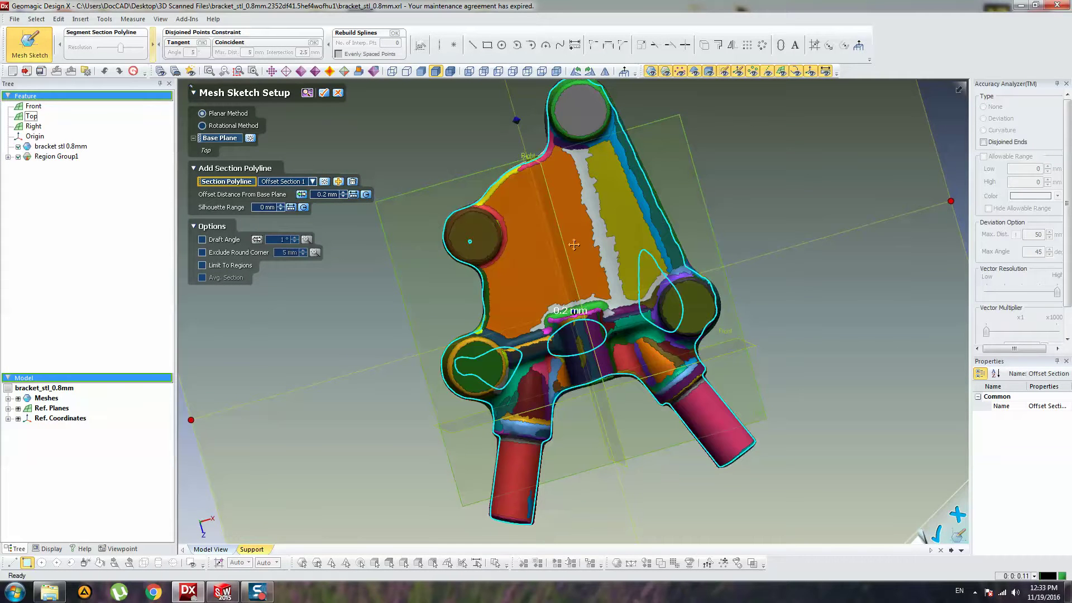
double_click(336, 195)
text(.5)
key(Return)
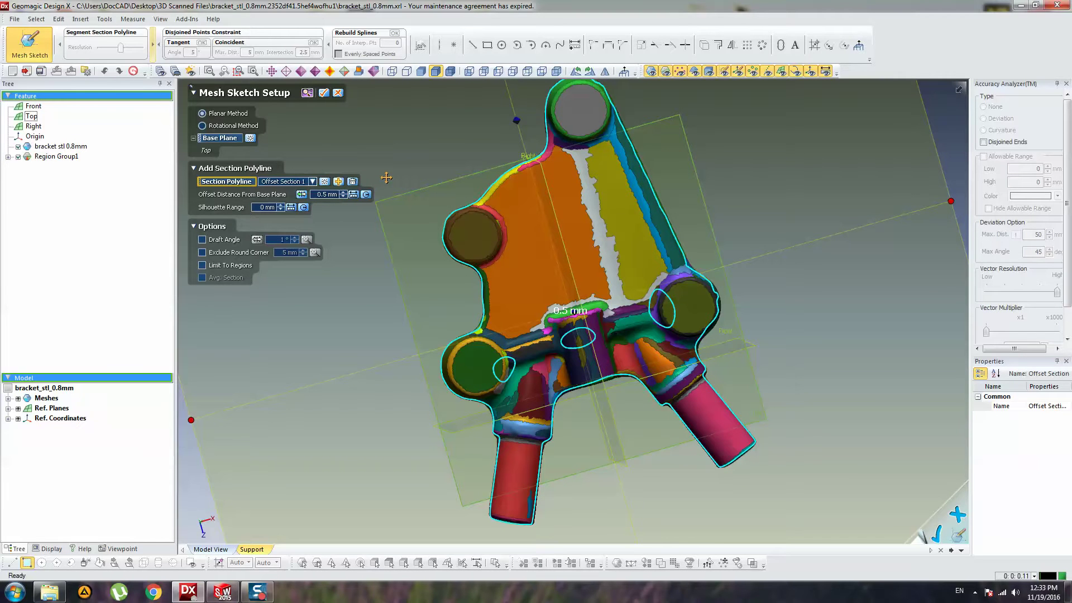
click(326, 194)
text(0)
key(Return)
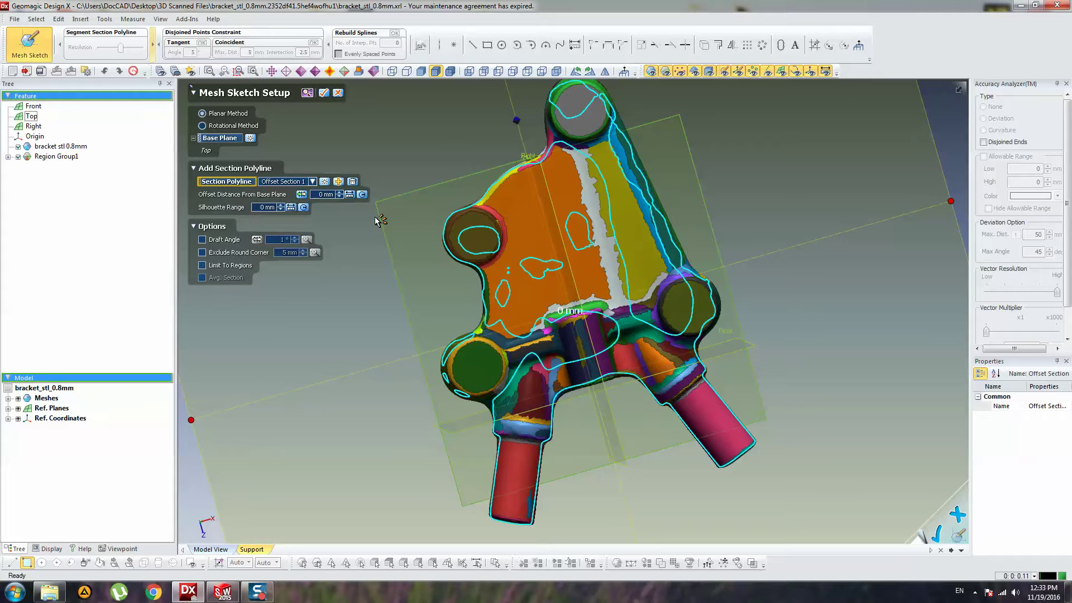
Set the silhouette range to 2 mm, check the resulting outline on the bracket and accept the mesh sketch setup.
text(1)
key(Return)
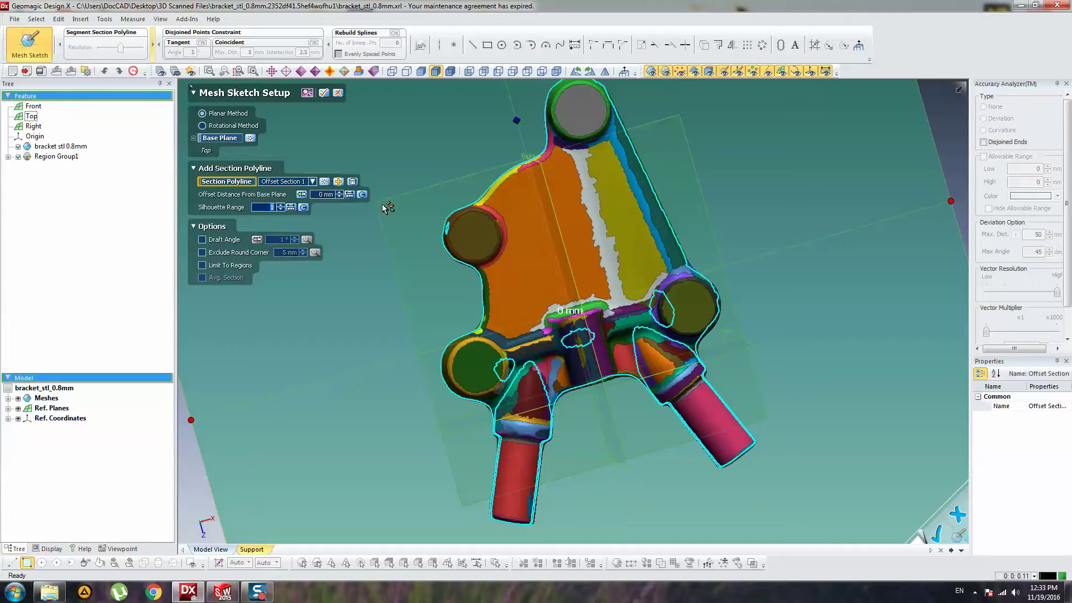
text(2)
key(Return)
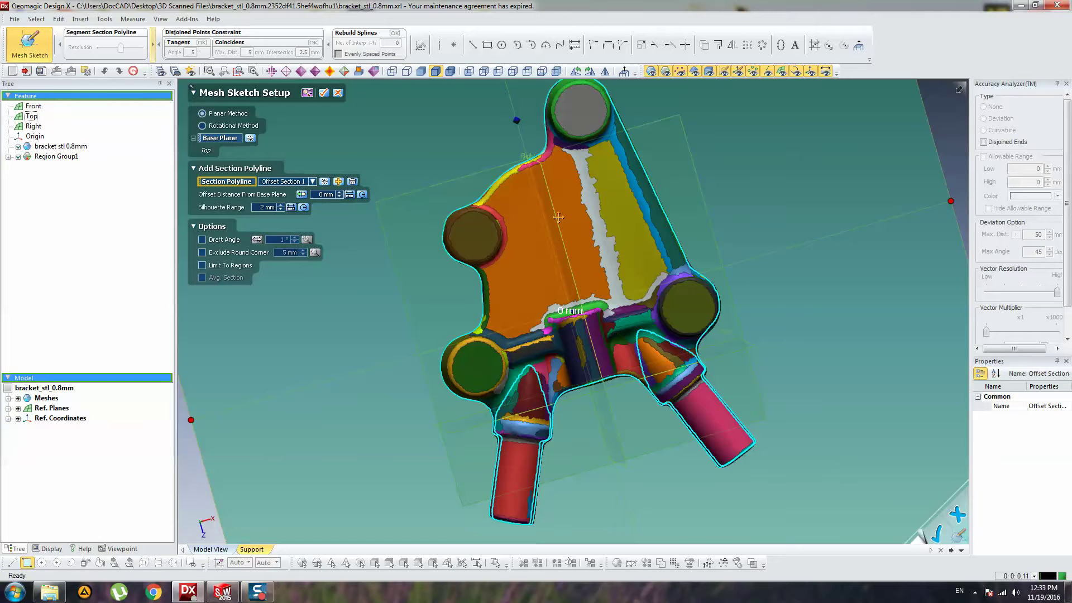
mouse_move(651, 211)
right_down()
mouse_move(639, 156)
mouse_move(730, 474)
right_up()
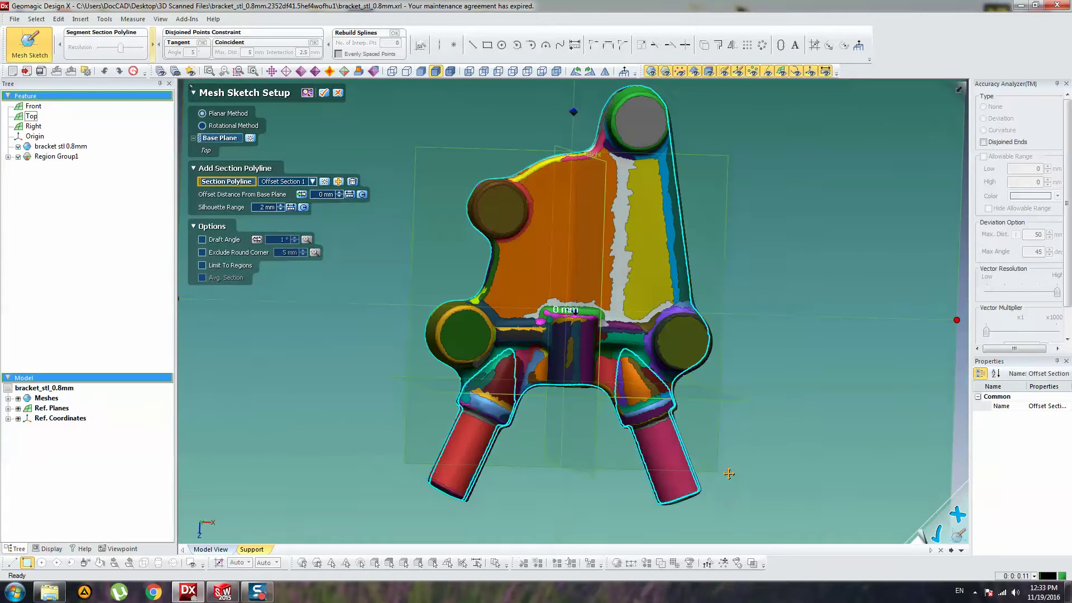
right_drag(704, 438, 701, 419)
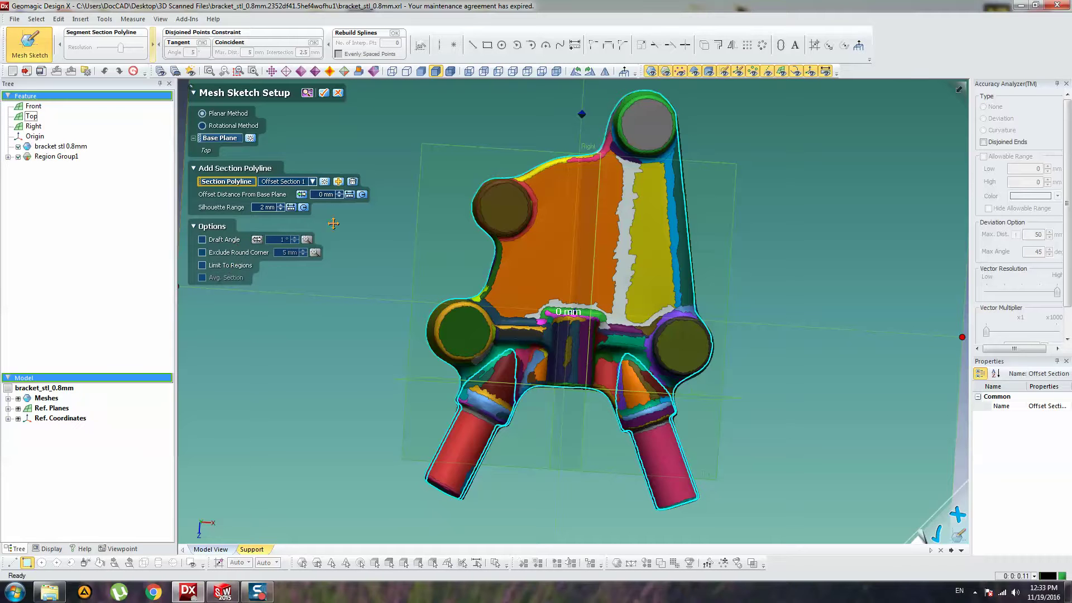
right_drag(478, 191, 464, 195)
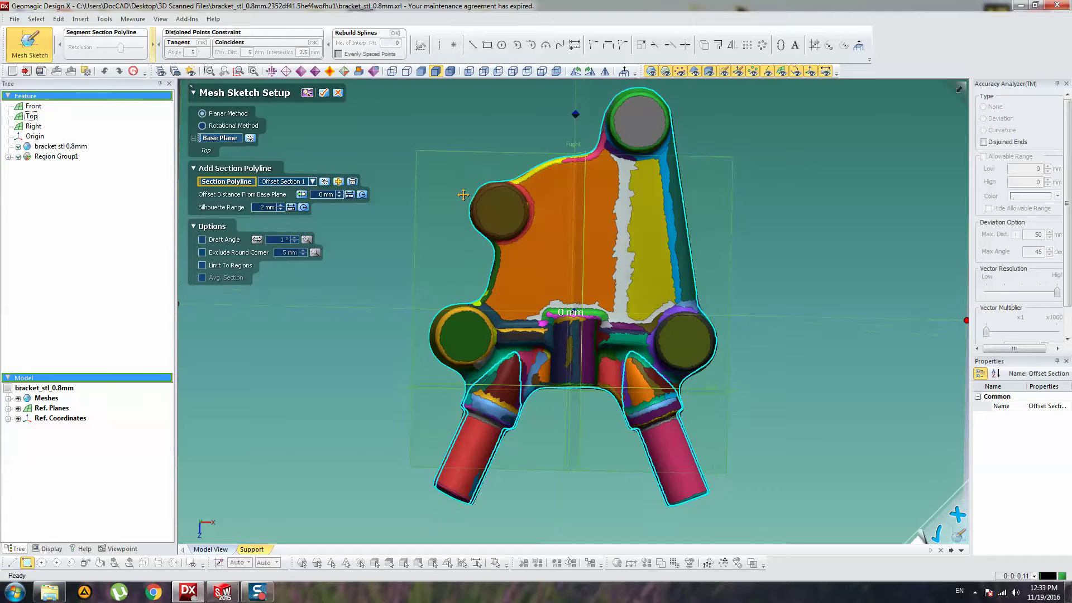
click(326, 94)
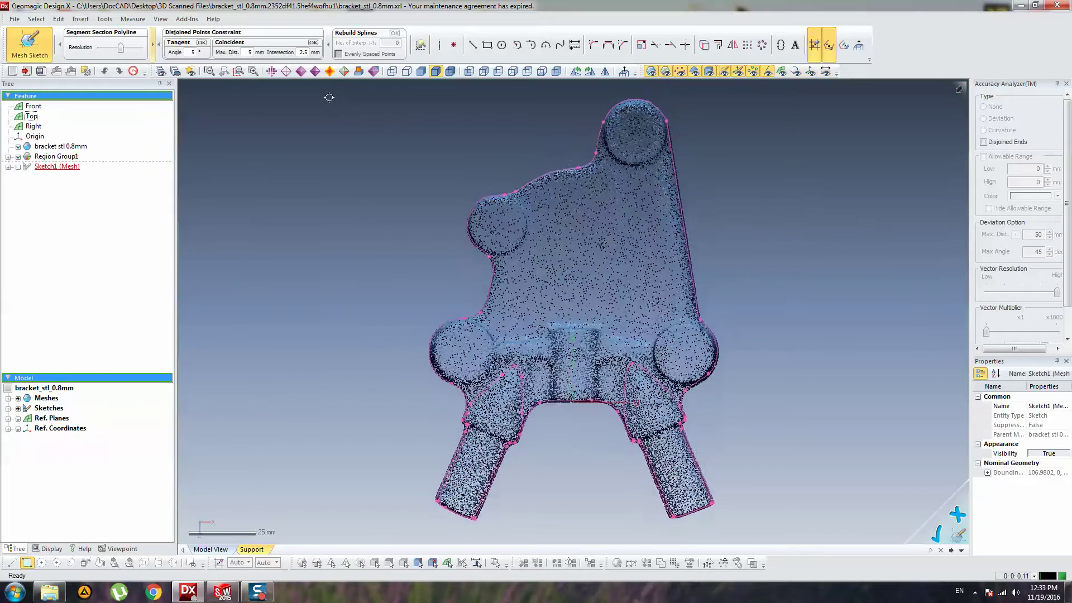
Examine the extracted section outline along the bracket's contour, temporarily hiding the mesh and displaying it again.
scroll(483, 210, up, 5)
ctrl+right_drag(479, 196, 484, 241)
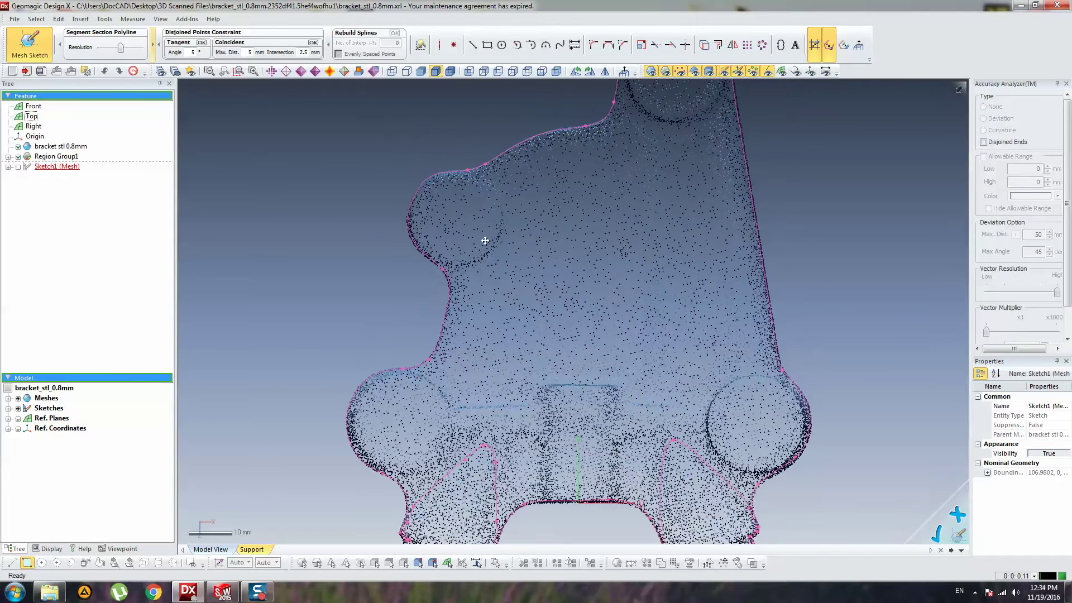
scroll(496, 235, down, 3)
ctrl+right_drag(770, 260, 747, 294)
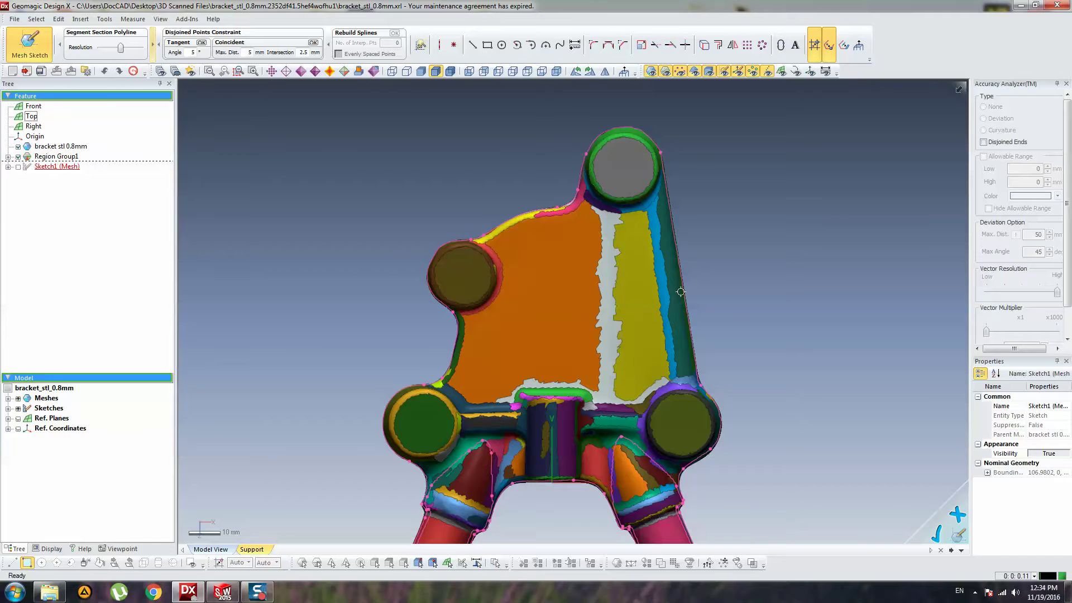
ctrl+right_drag(698, 423, 691, 342)
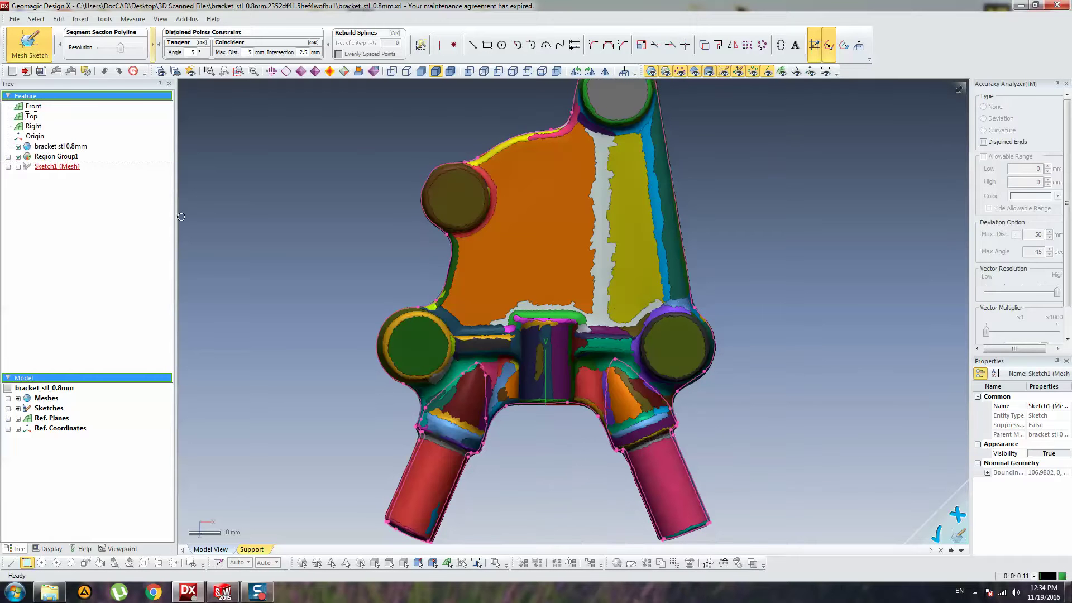
click(53, 157)
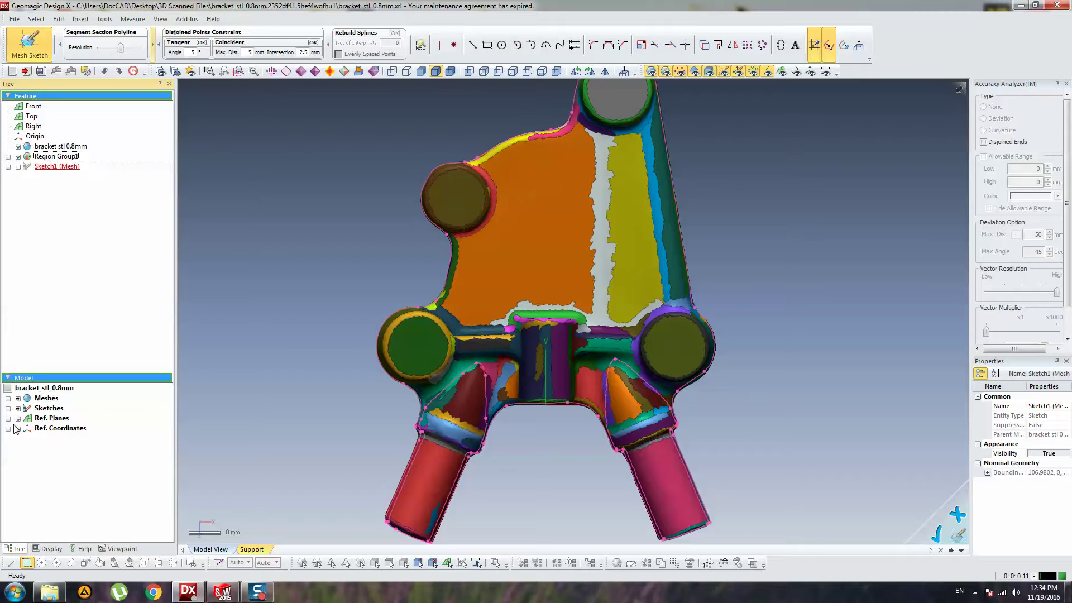
click(8, 399)
click(17, 399)
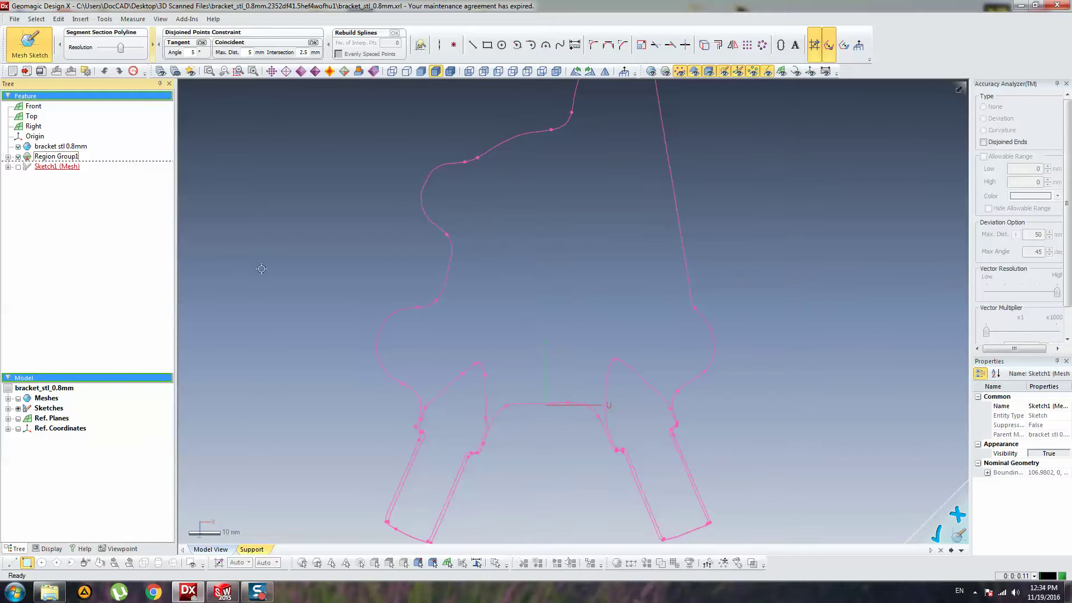
scroll(503, 206, down, 3)
scroll(589, 207, up, 4)
middle_drag(591, 190, 541, 316)
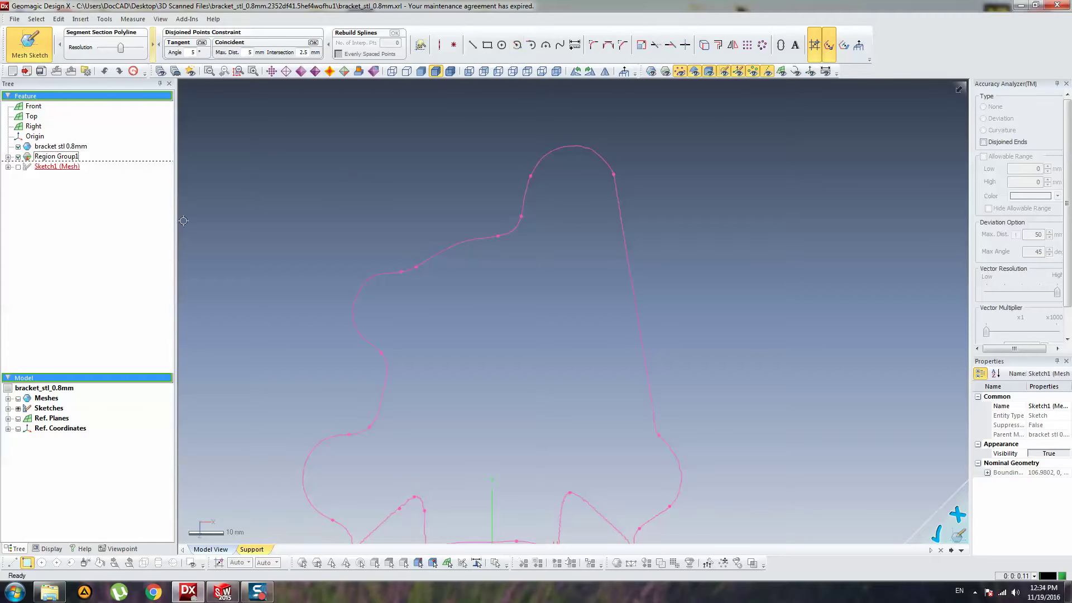
click(18, 398)
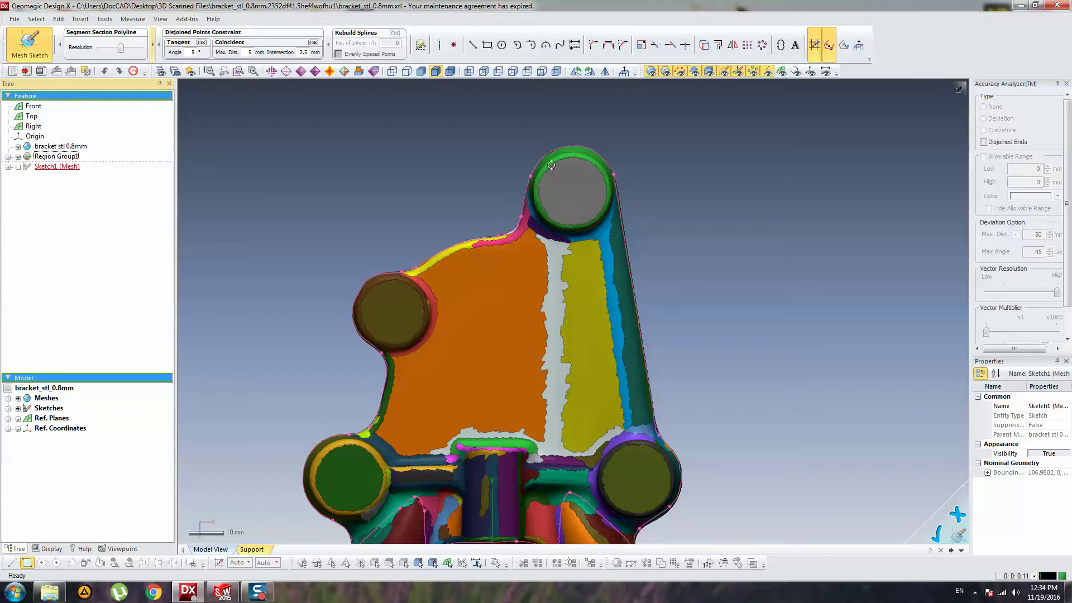
Try fitting a circle to the outline arc around the boss at the bracket's narrow end.
click(501, 44)
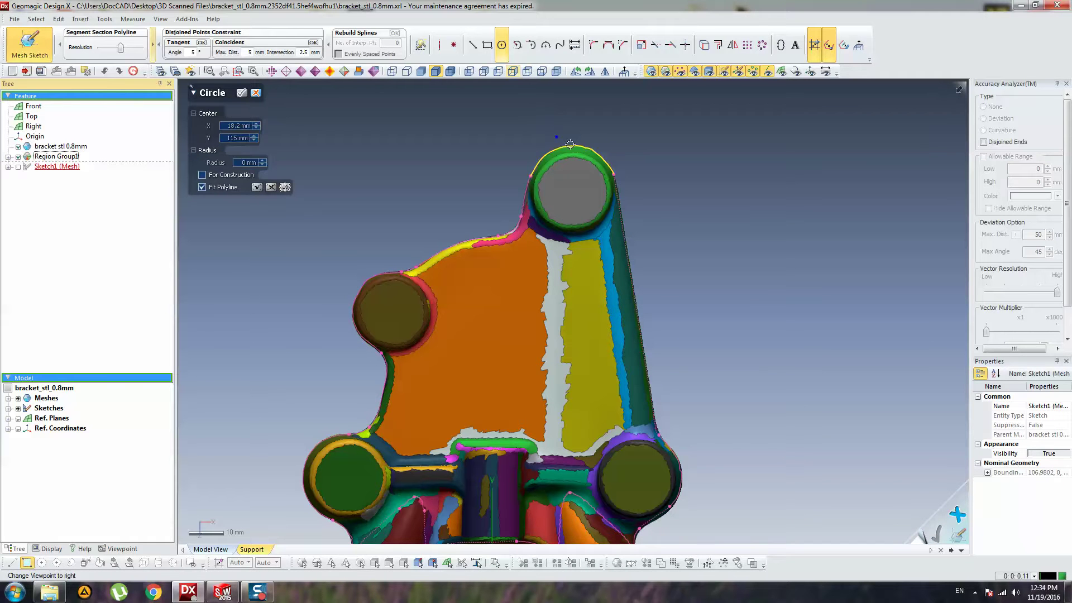
click(571, 146)
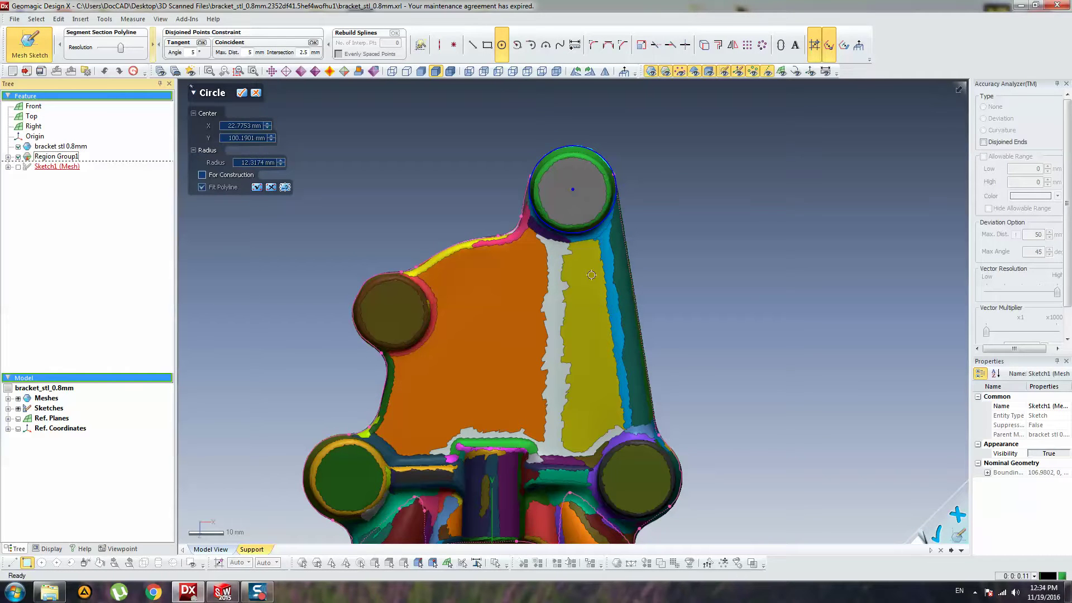
key(Escape)
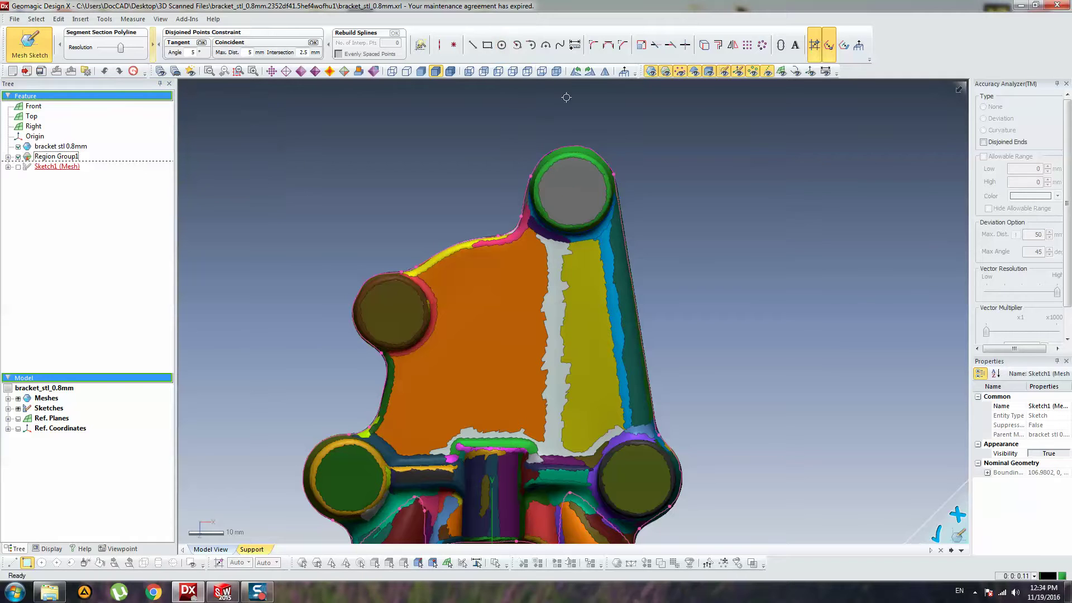
click(502, 49)
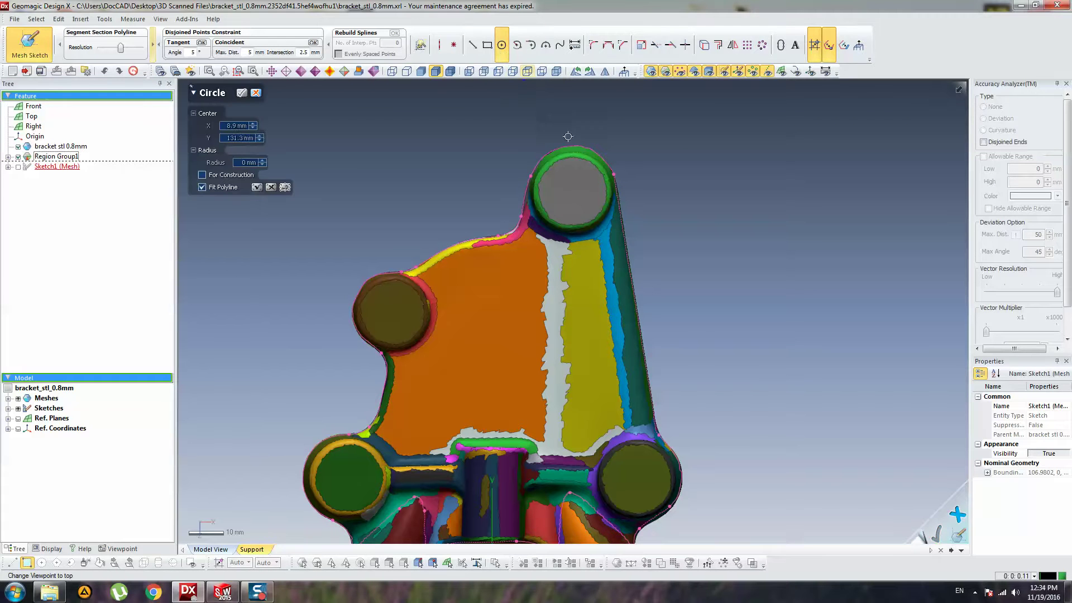
click(501, 49)
click(560, 45)
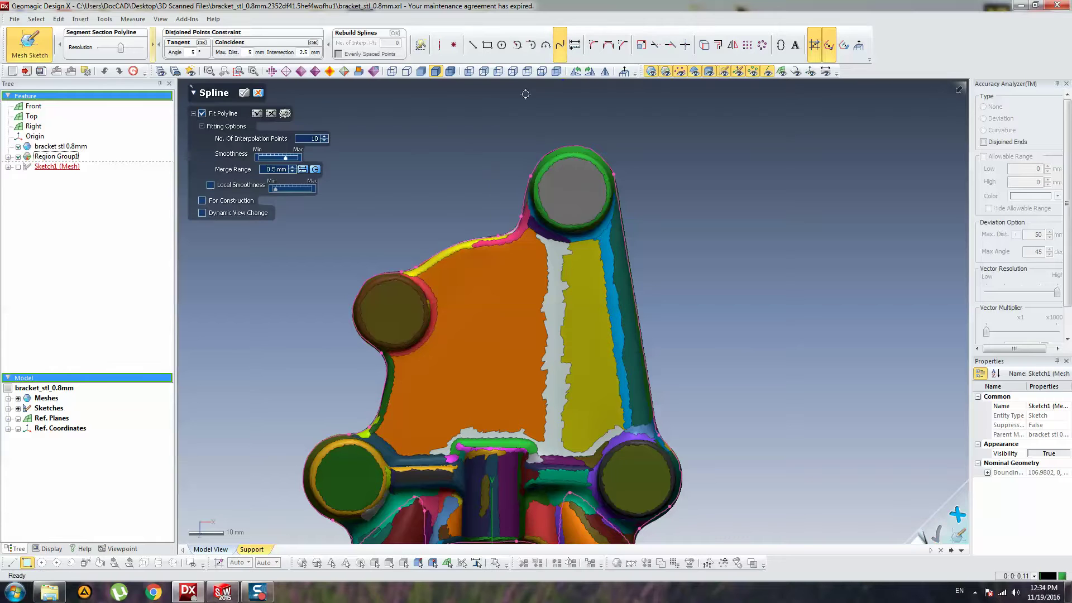
click(573, 149)
click(626, 210)
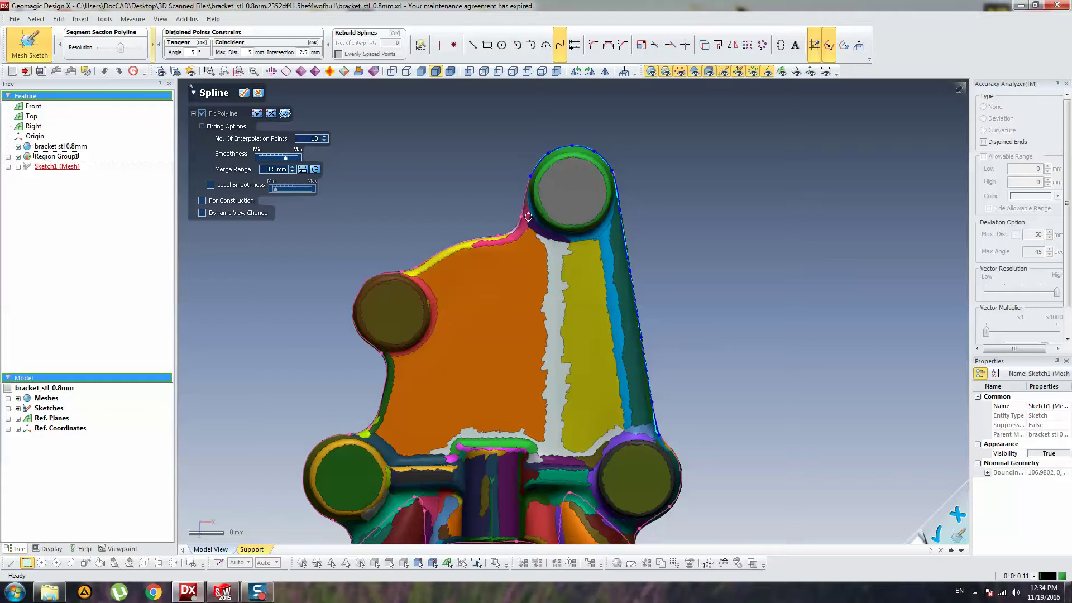
click(524, 200)
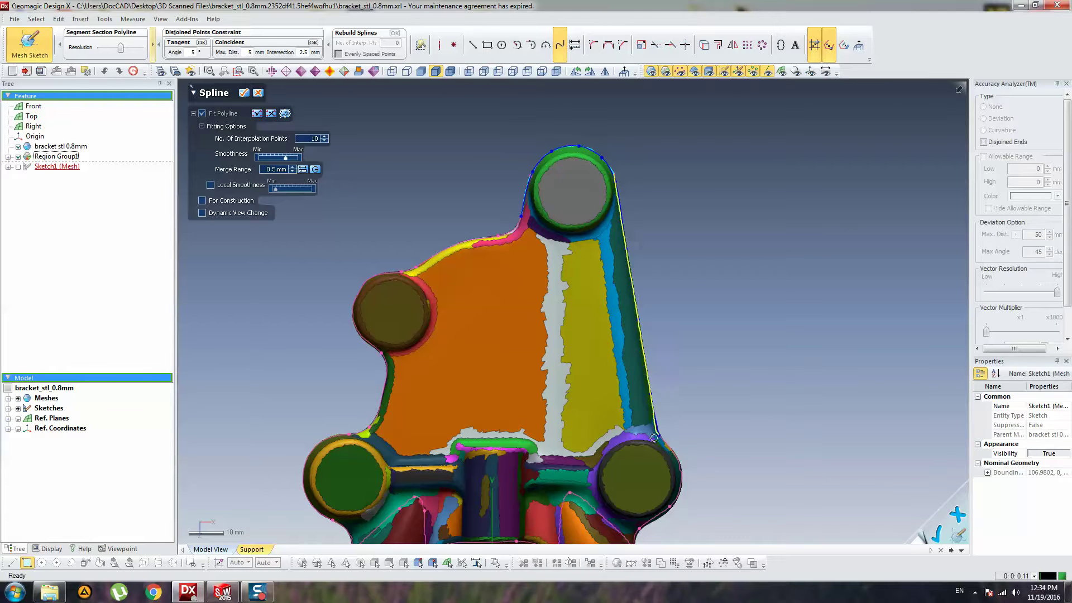
key(Escape)
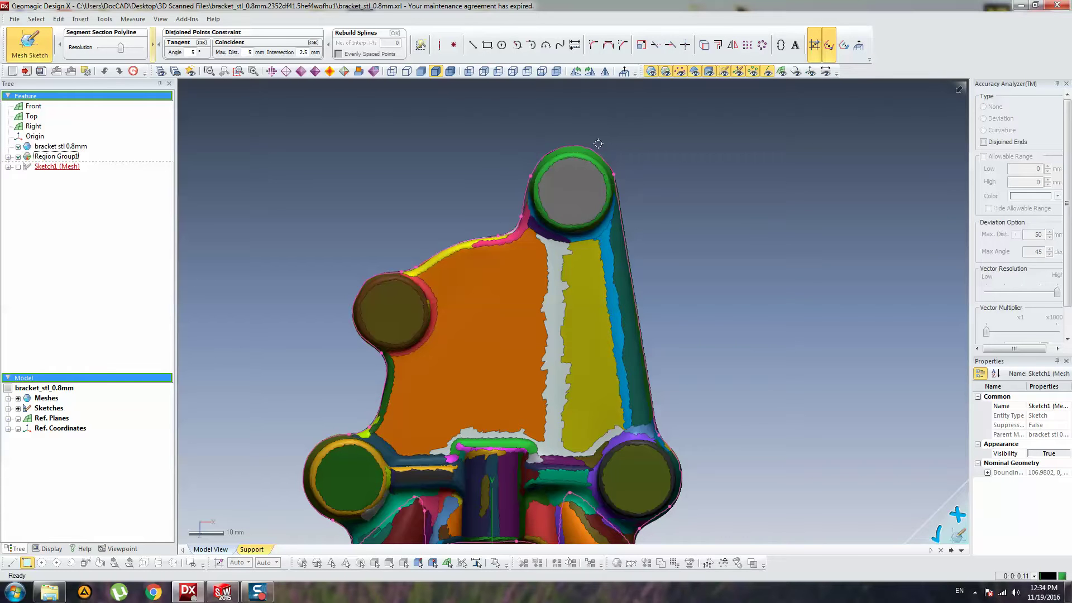
Fit a circle of about 12.3 mm radius to the outline arc around the narrow-end boss and apply a Fix constraint.
click(501, 48)
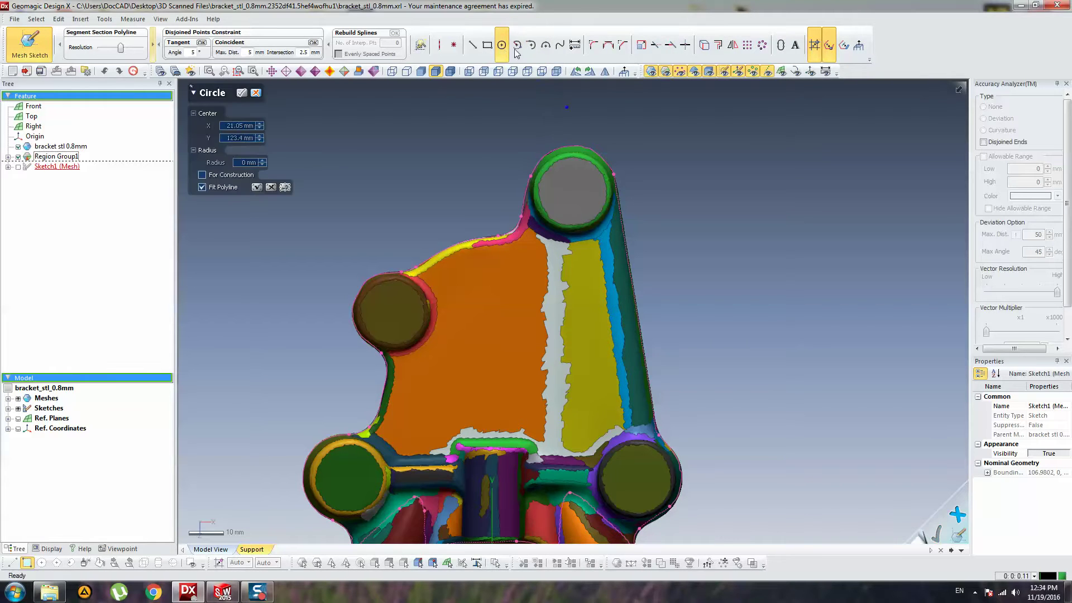
click(574, 147)
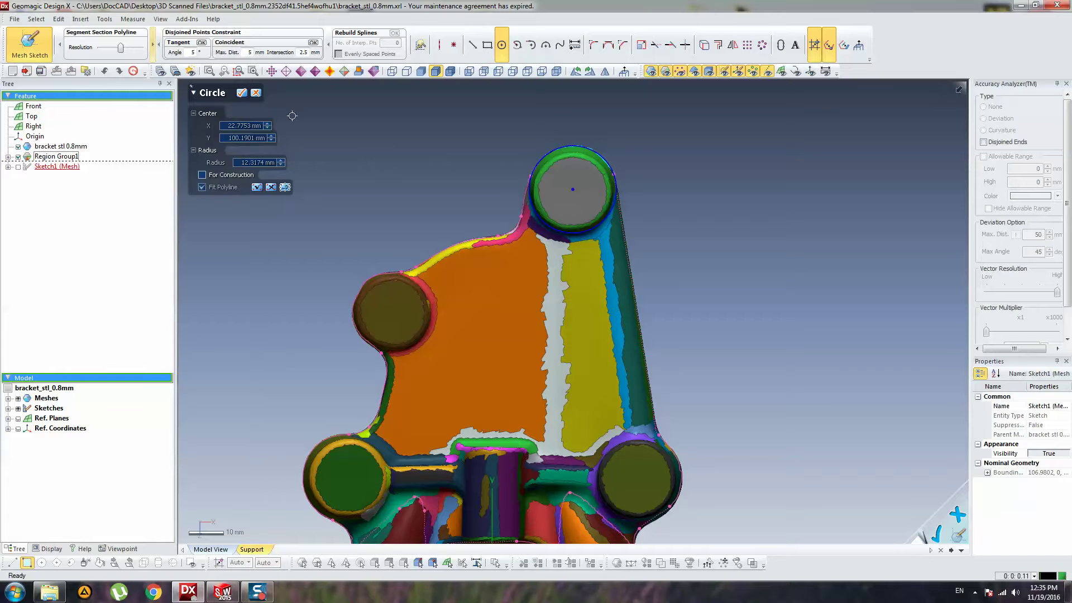
click(243, 93)
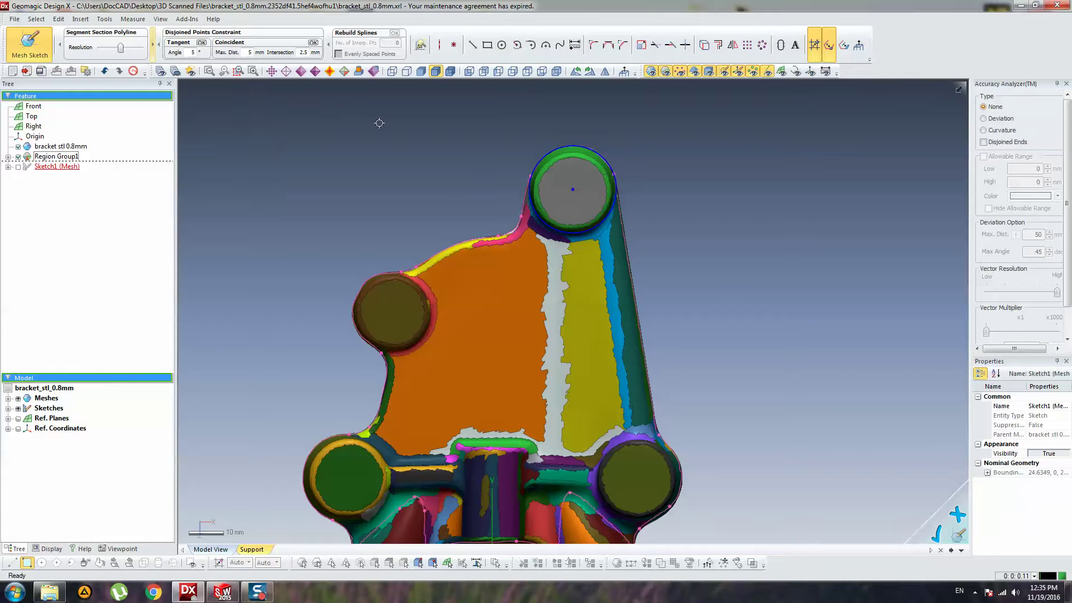
double_click(585, 153)
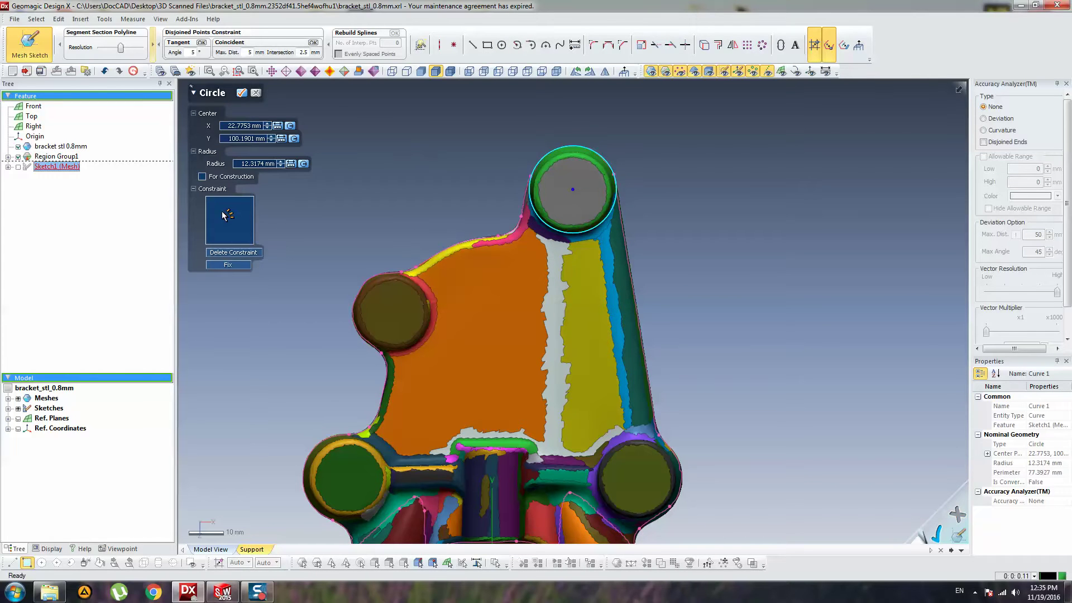
click(228, 266)
click(383, 171)
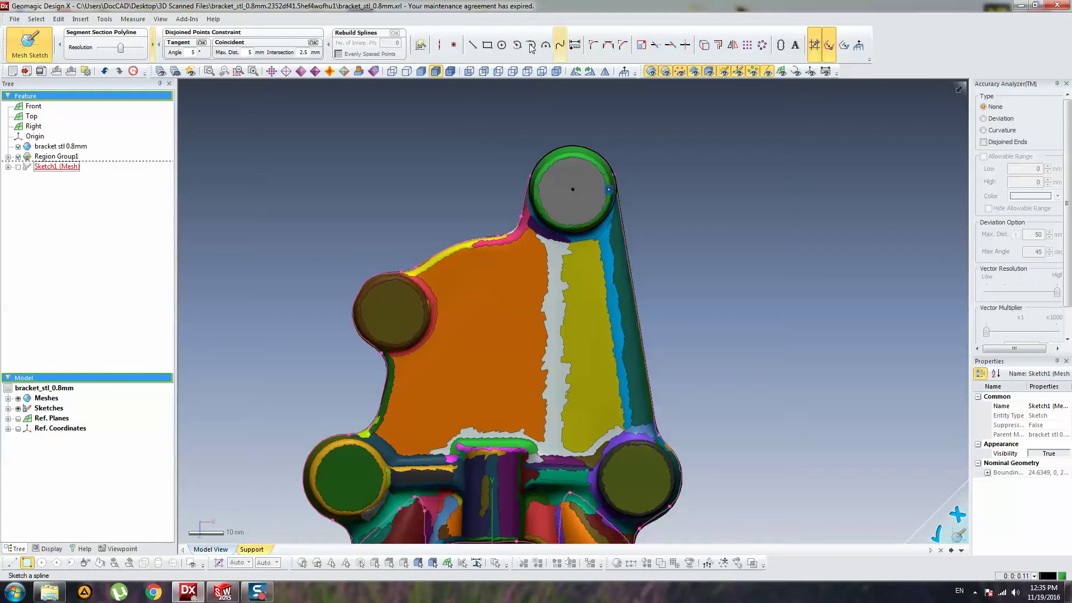
click(574, 46)
click(612, 167)
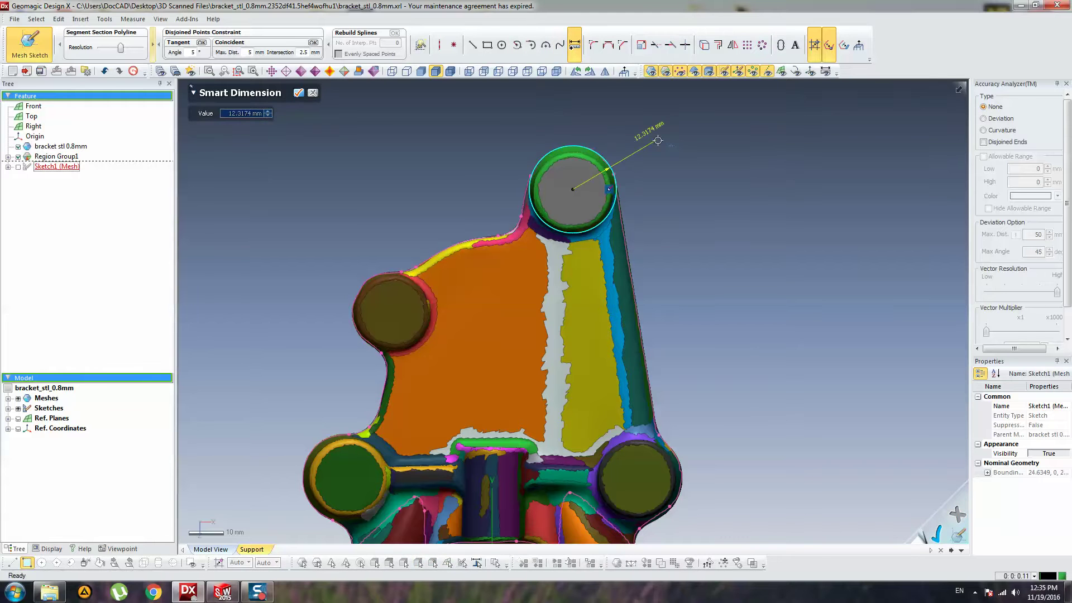
click(658, 140)
key(Escape)
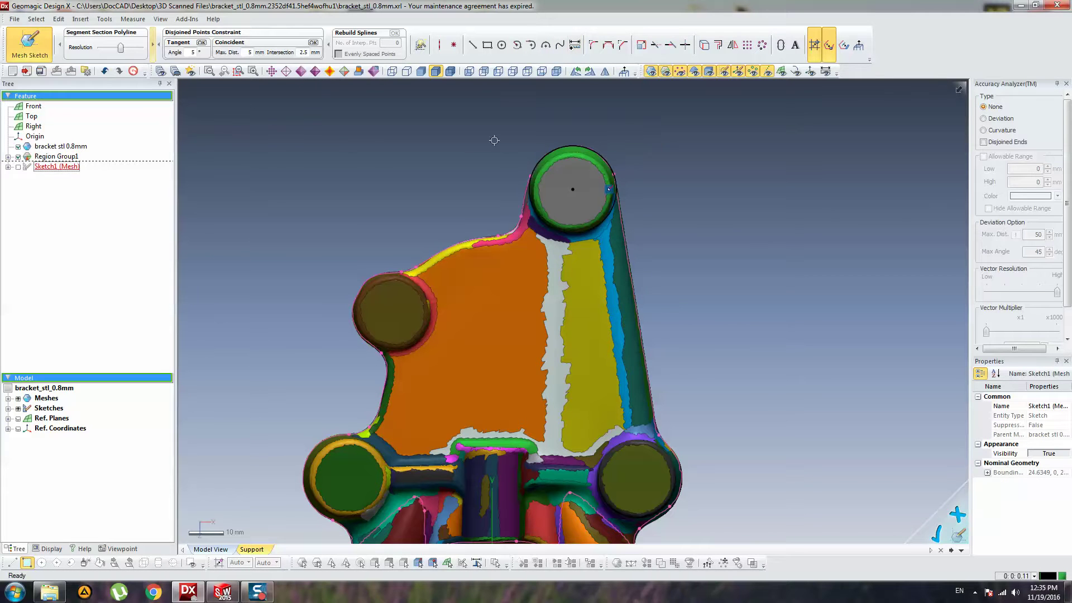
Fit a circle of about 10.9 mm radius to the outline arc around the smaller side boss and fix it in place.
click(502, 45)
click(365, 293)
click(382, 275)
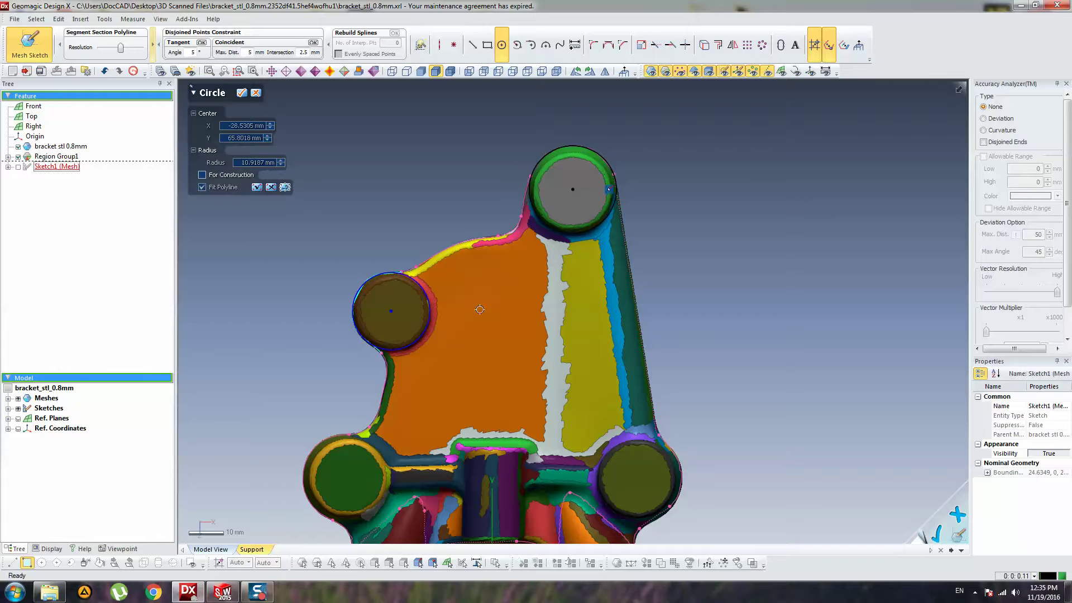
click(241, 93)
double_click(425, 293)
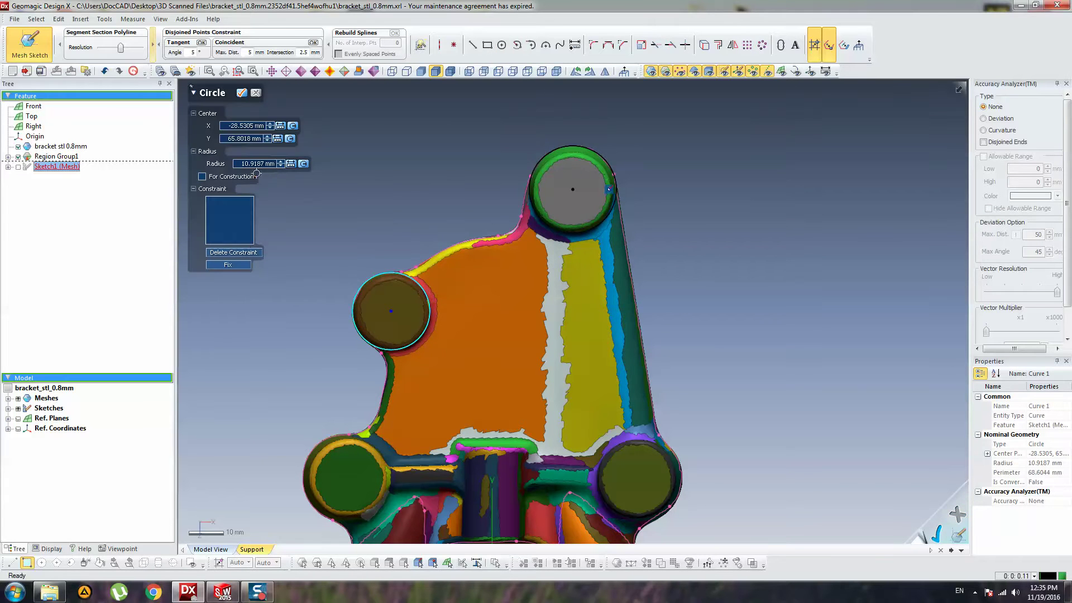
click(235, 265)
click(351, 353)
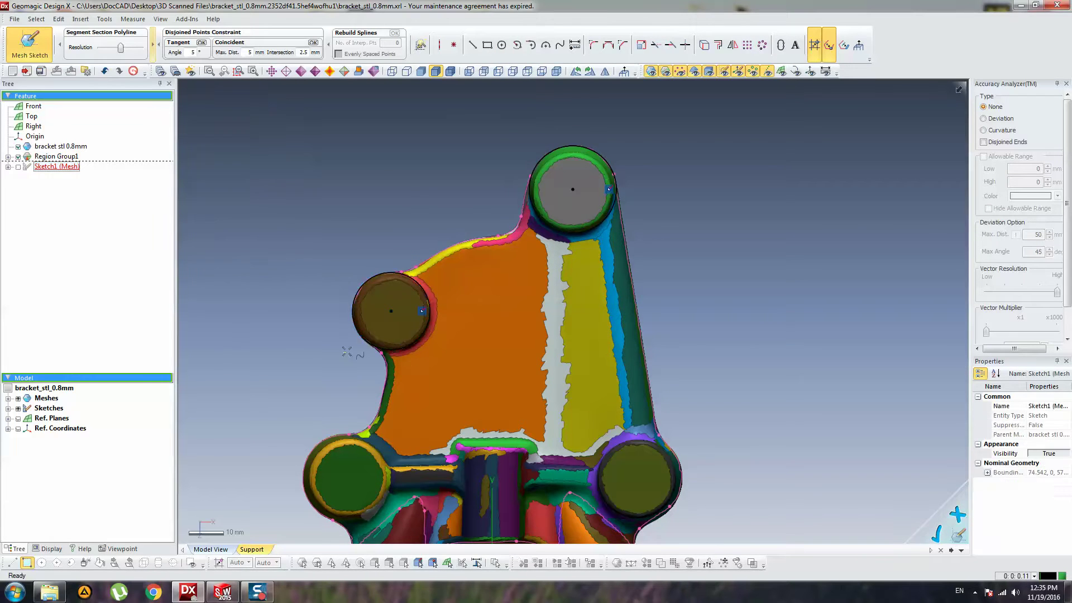
Fit a circle of about 12.4 mm radius to the outline around the boss above the red leg and fix it in place.
scroll(407, 355, up, 4)
scroll(423, 355, down, 3)
right_drag(423, 355, 466, 288)
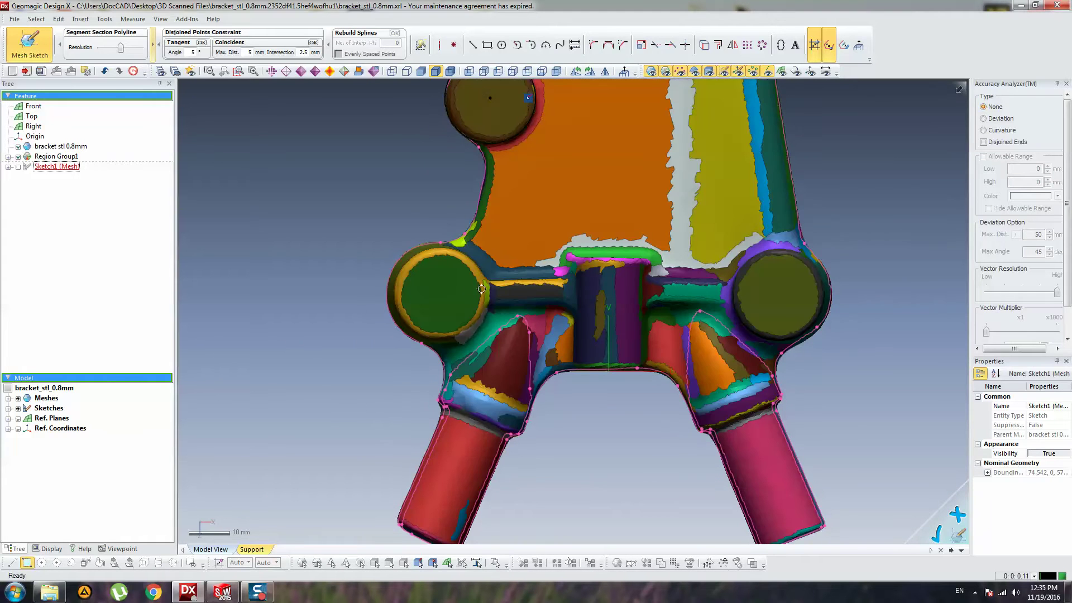
click(502, 45)
click(419, 247)
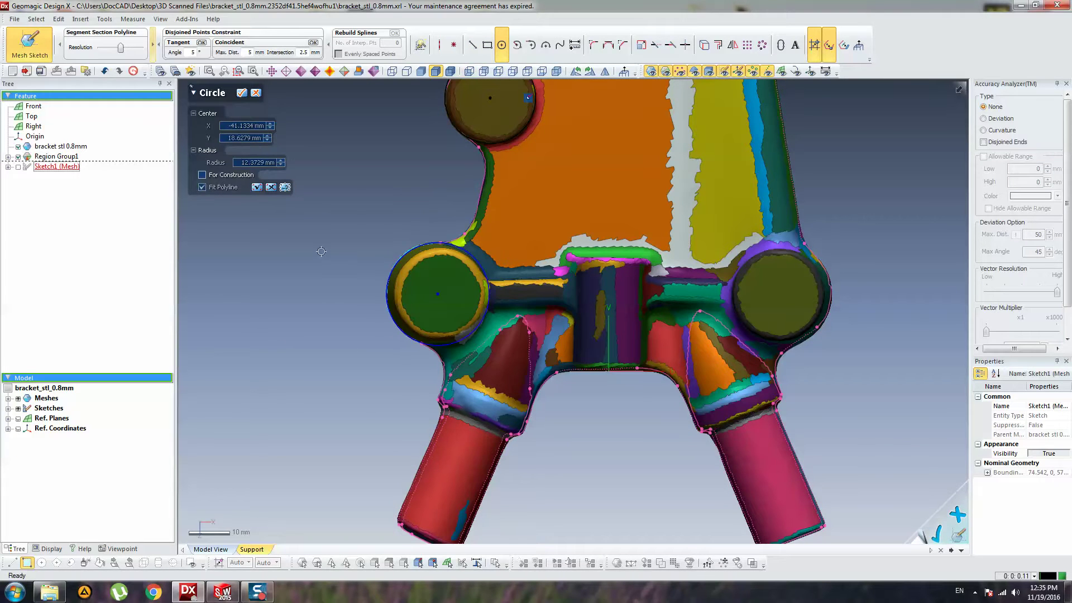
click(241, 94)
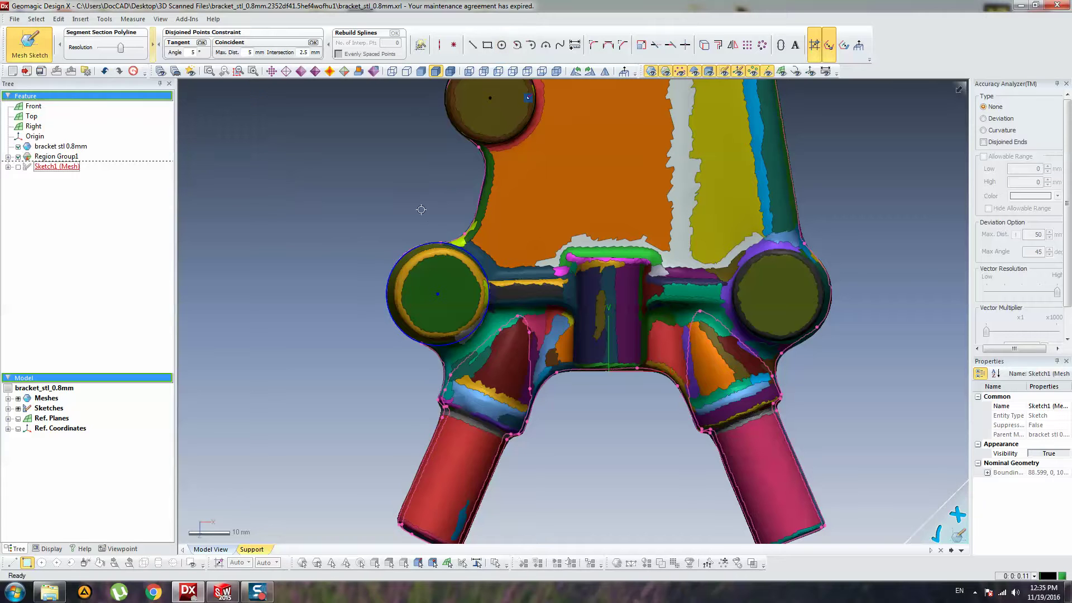
click(431, 244)
click(231, 265)
click(373, 287)
Fit a circle of about 12.4 mm radius to the outline around the boss above the magenta leg and fix it in place.
scroll(536, 257, down, 4)
ctrl+right_drag(542, 258, 405, 265)
click(501, 45)
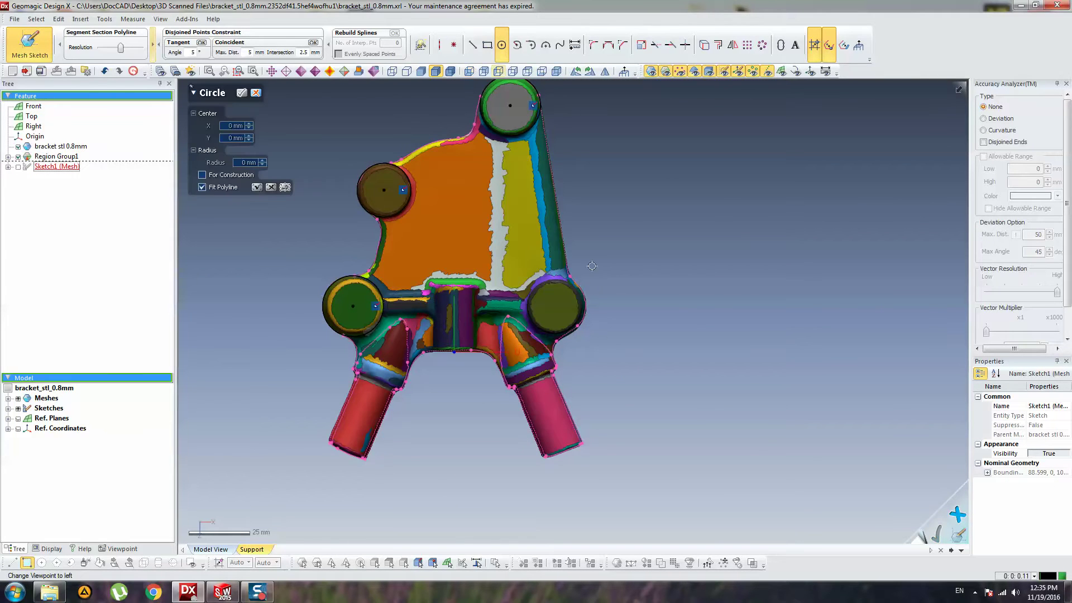
click(583, 297)
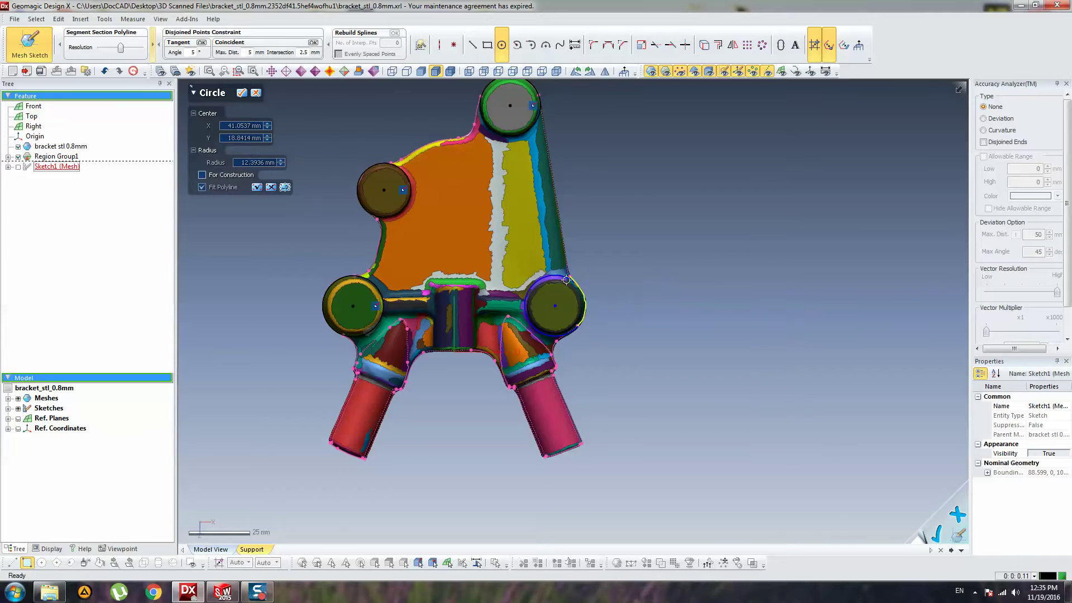
scroll(565, 279, up, 3)
click(242, 93)
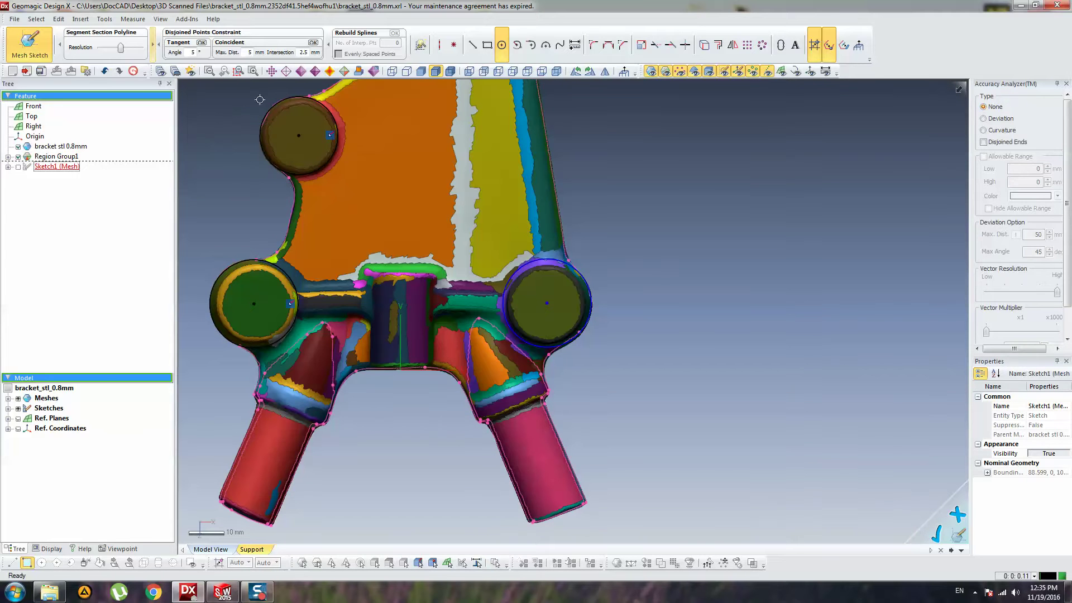
double_click(586, 280)
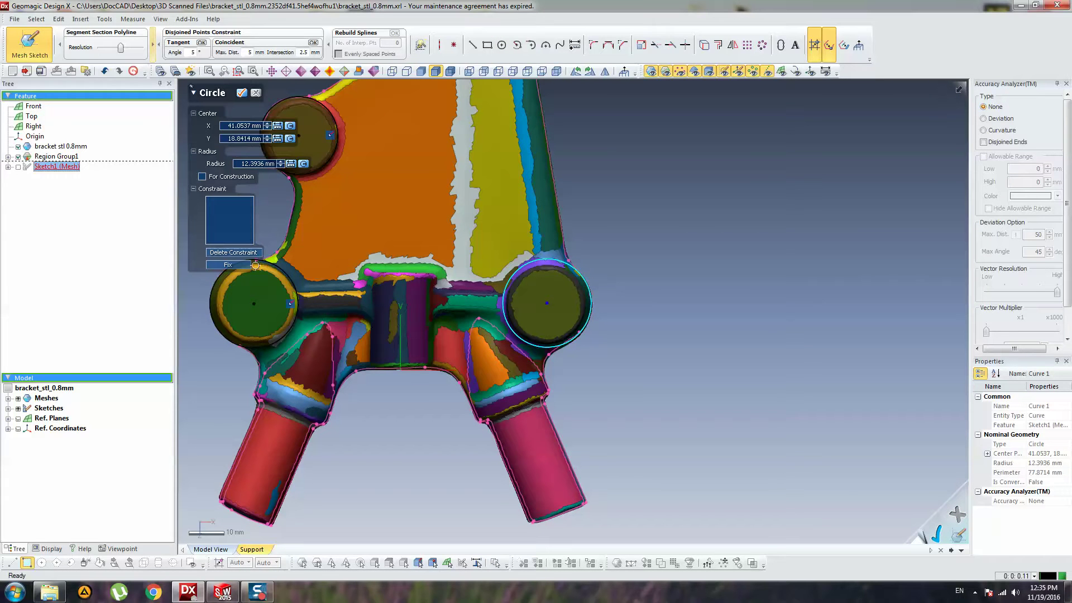
click(686, 236)
Fit a line about 74.8 mm long to the bracket's straight outer edge between the narrow-end boss and the boss above the magenta leg.
scroll(670, 238, down, 5)
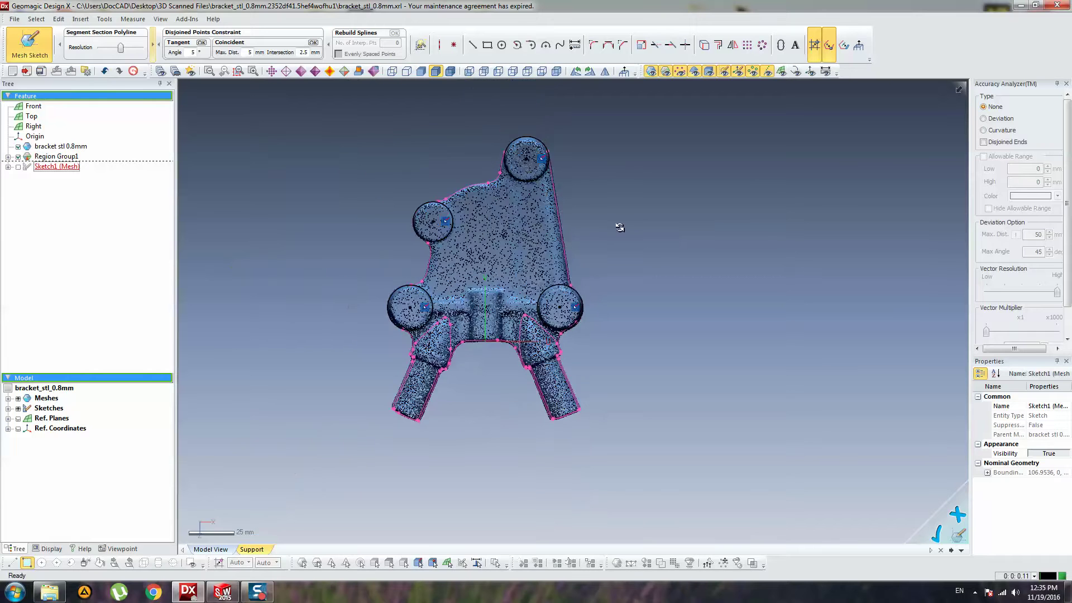
mouse_move(620, 228)
right_down()
mouse_move(629, 158)
mouse_move(737, 249)
mouse_move(634, 228)
mouse_move(593, 258)
mouse_move(600, 200)
mouse_move(604, 227)
right_up()
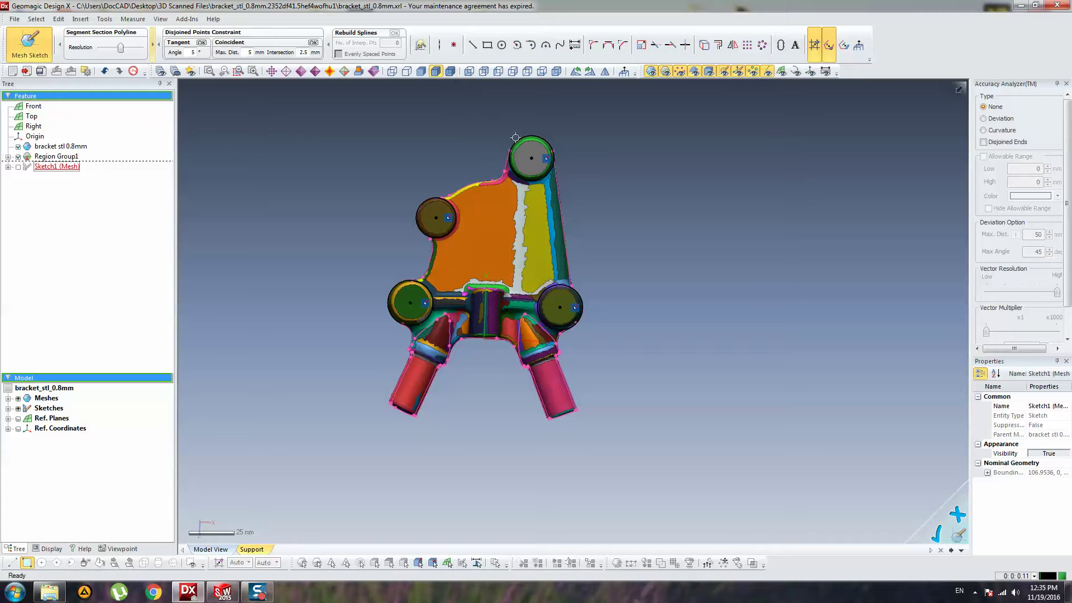
click(625, 73)
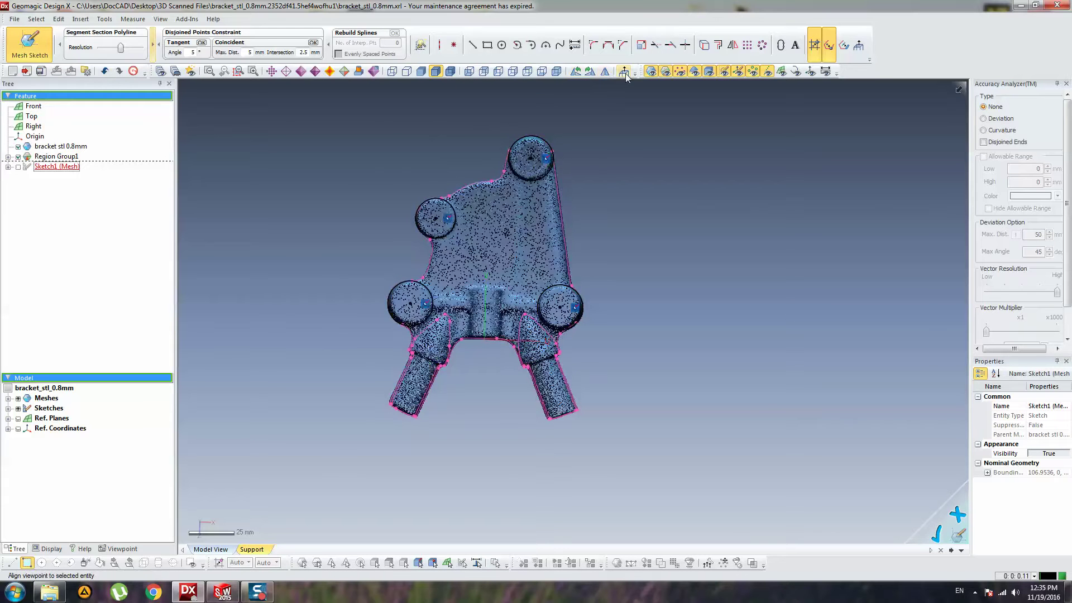
scroll(561, 174, up, 4)
ctrl+right_drag(558, 163, 554, 186)
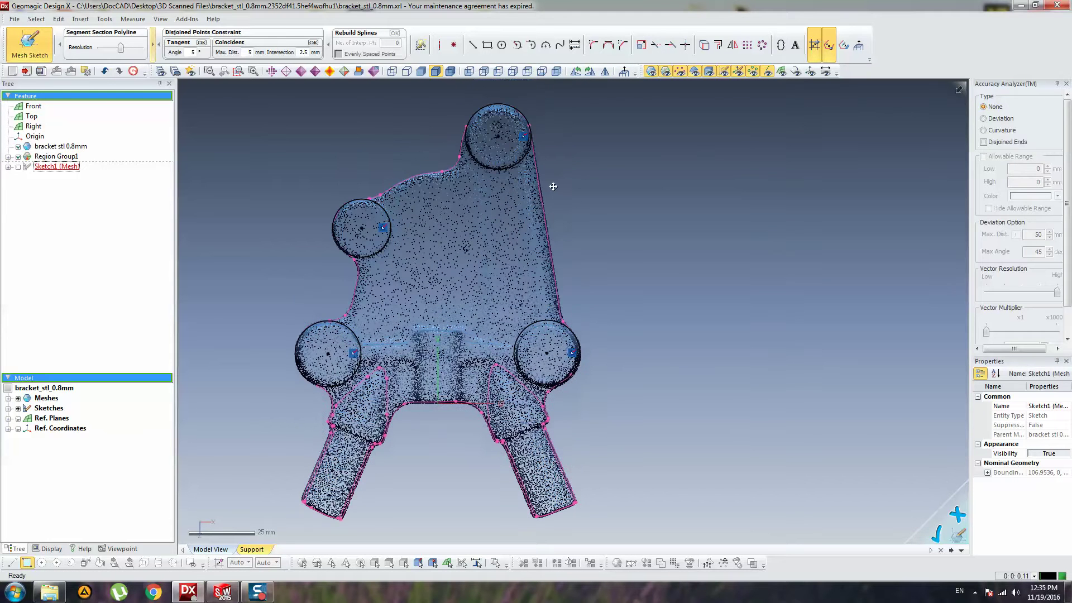
click(472, 45)
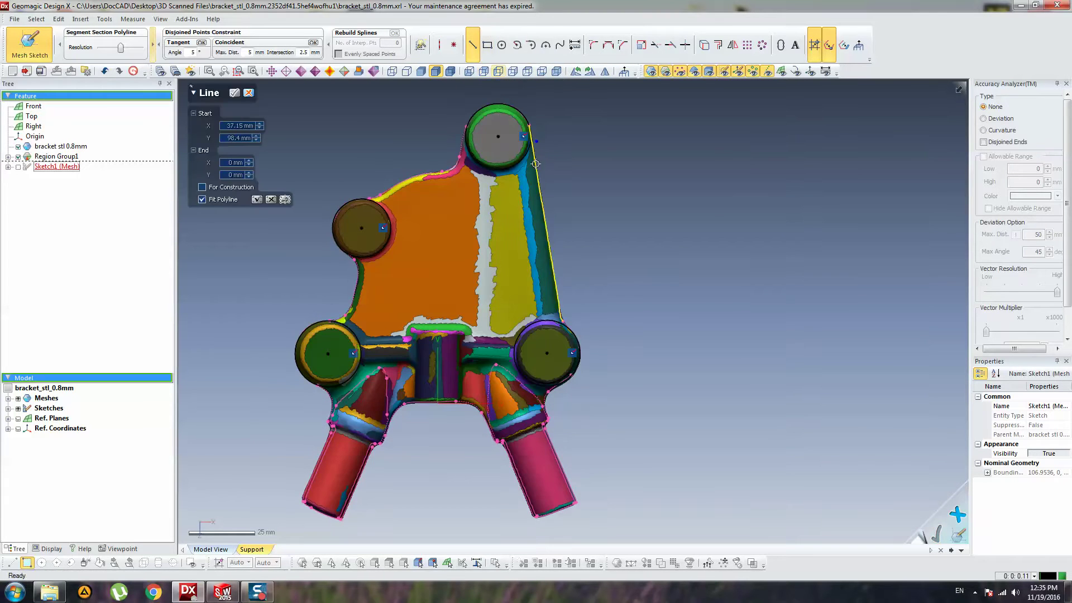
click(615, 181)
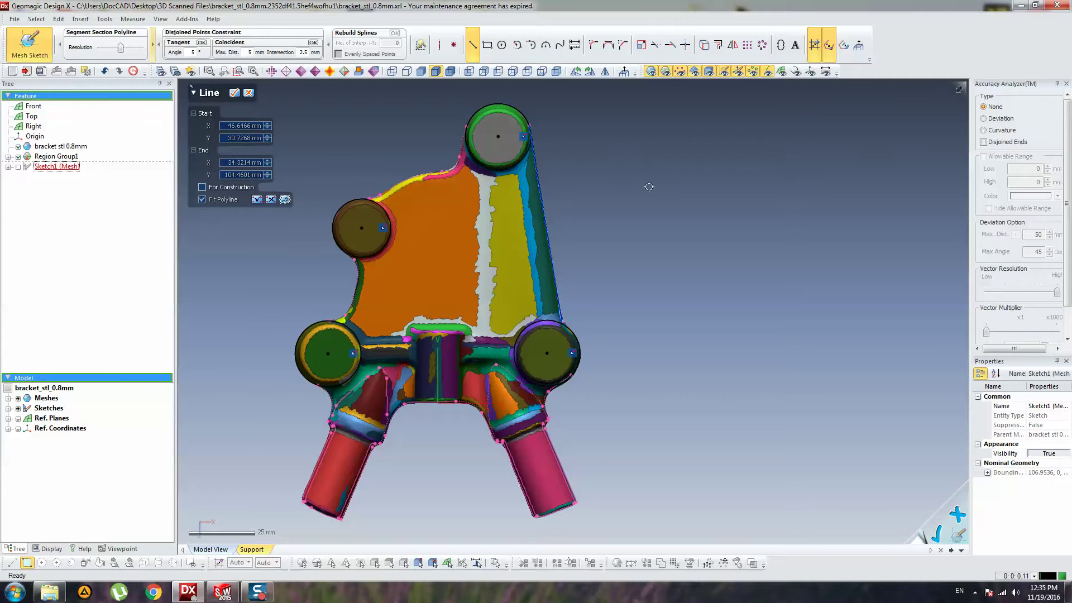
click(234, 92)
Apply a Tangent constraint between the straight edge line and the circle around the narrow-end boss.
scroll(619, 175, down, 2)
scroll(564, 187, up, 8)
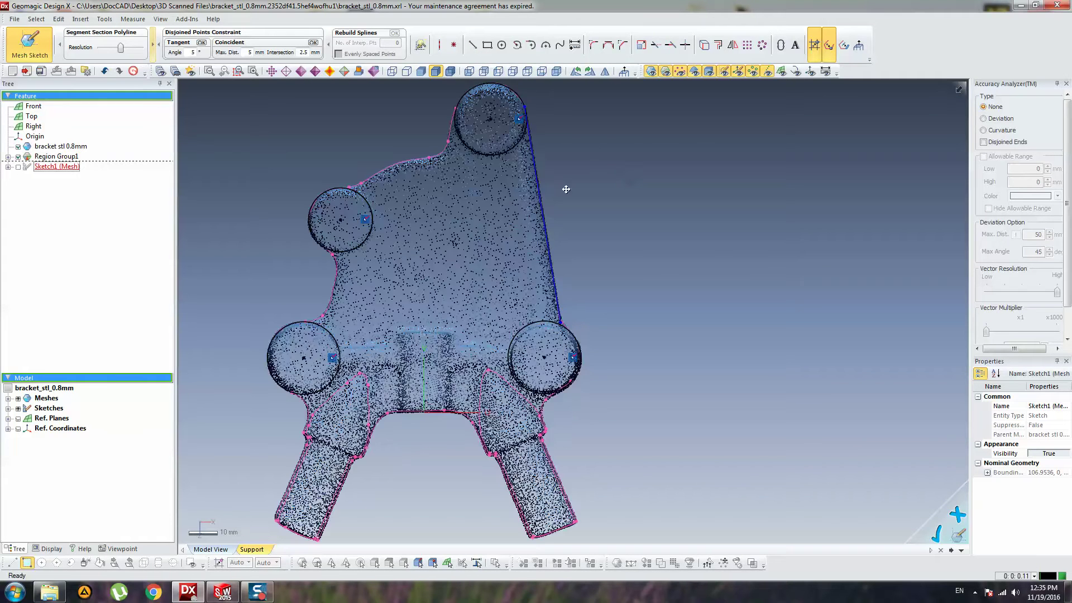
scroll(540, 215, down, 2)
middle_drag(546, 201, 525, 256)
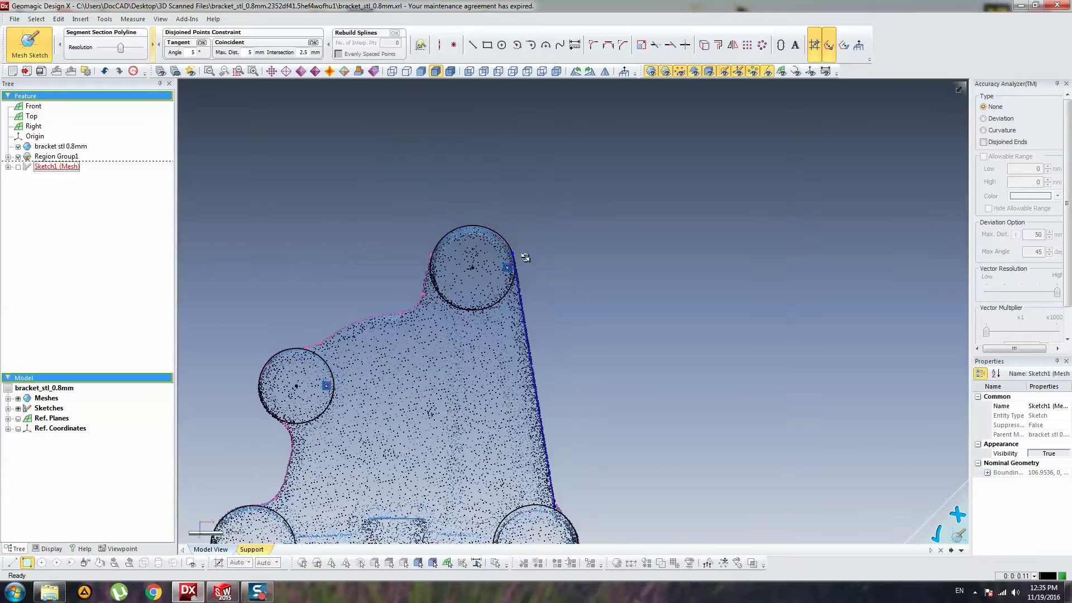
click(520, 290)
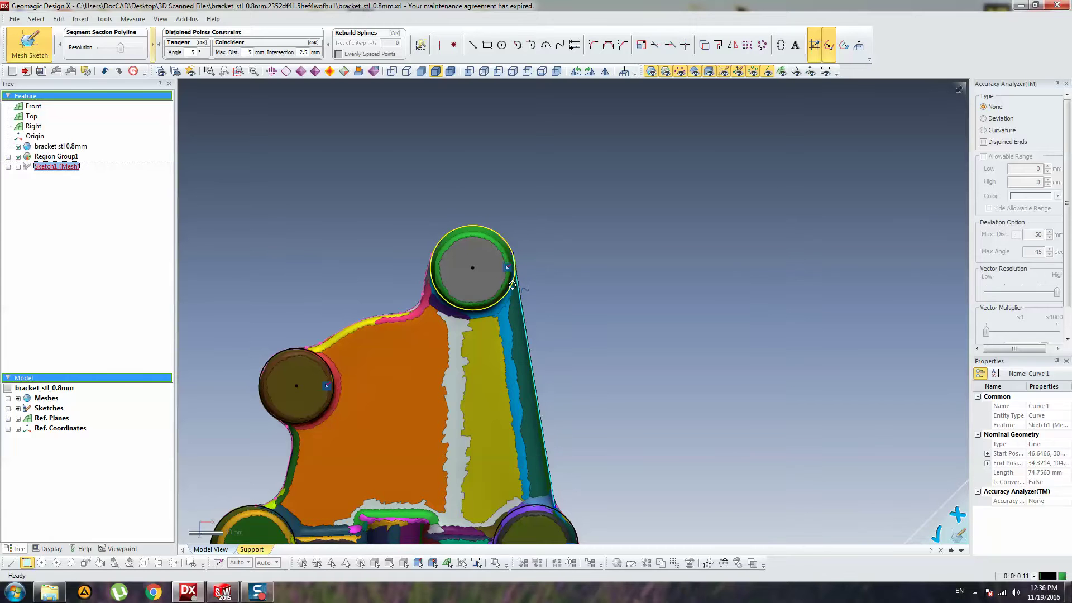
click(512, 285)
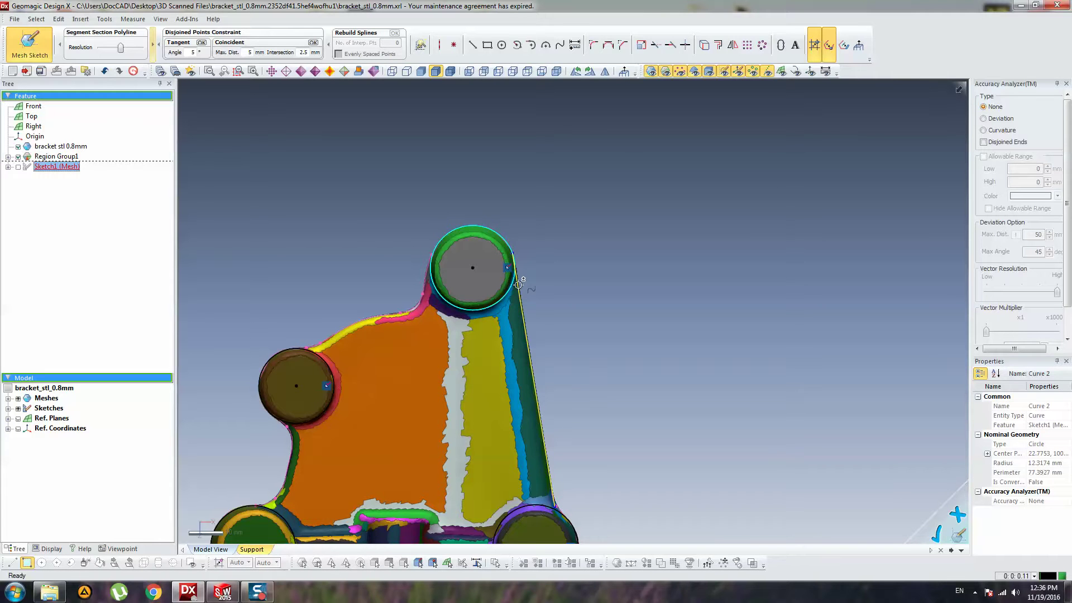
click(519, 285)
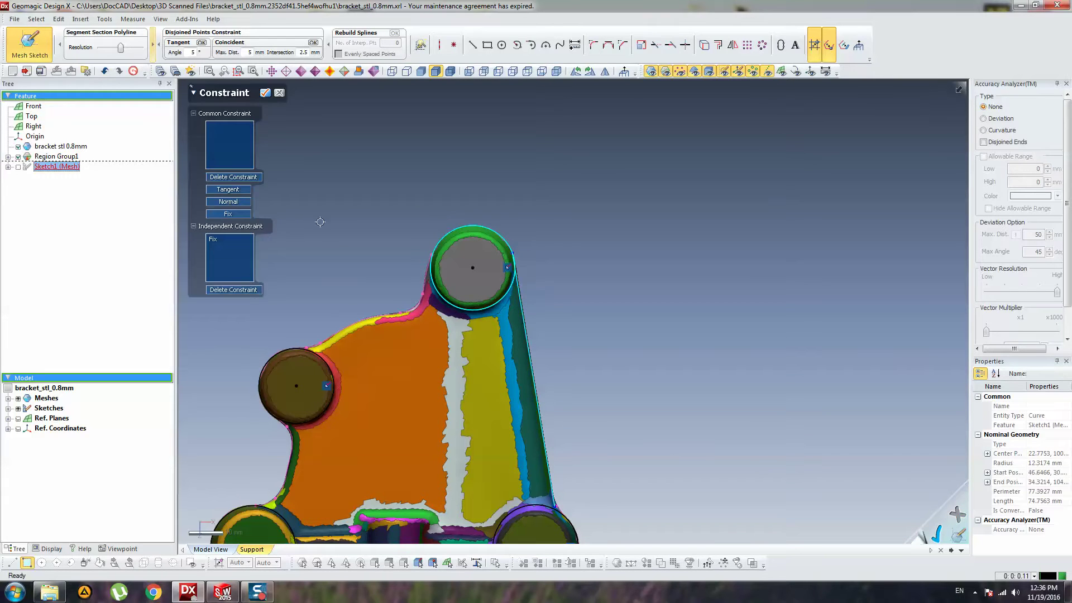
click(238, 190)
click(602, 245)
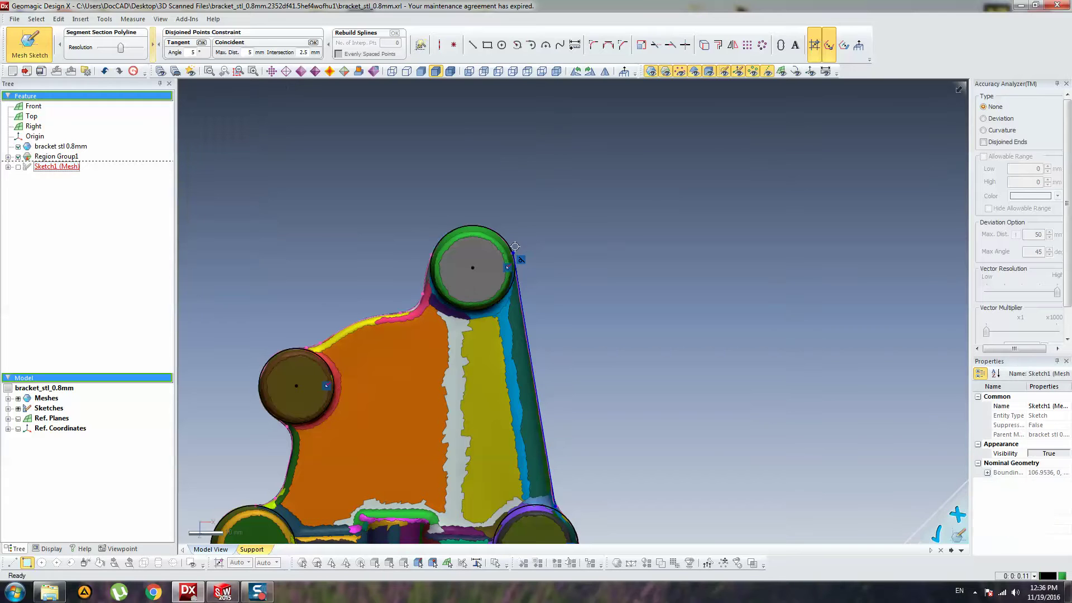
Apply a Coincidence constraint between the edge line's end point and the circle around the narrow-end boss.
click(512, 251)
shift+double_click(506, 238)
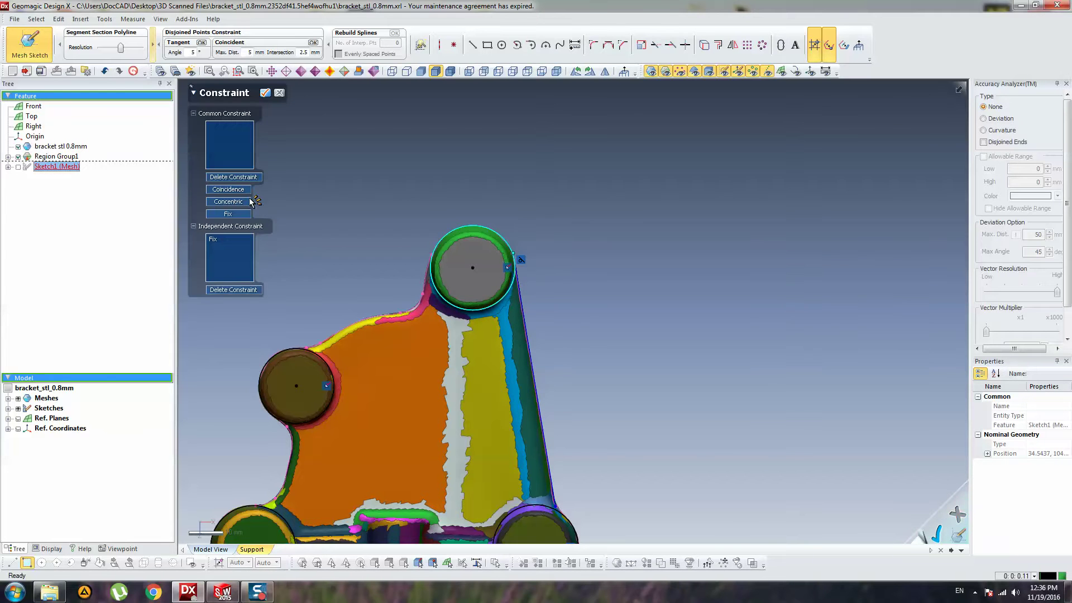
click(227, 190)
click(638, 334)
scroll(564, 367, up, 3)
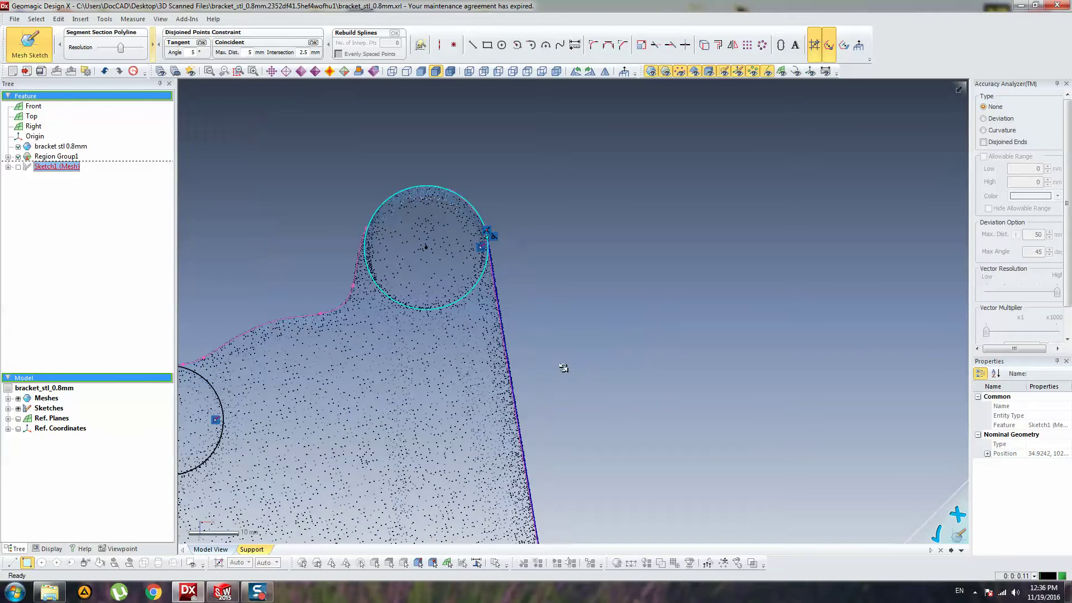
Shorten the straight edge line to about 59.9 mm by repositioning its free end near the boss above the magenta leg.
middle_drag(695, 475, 580, 340)
drag(569, 362, 576, 417)
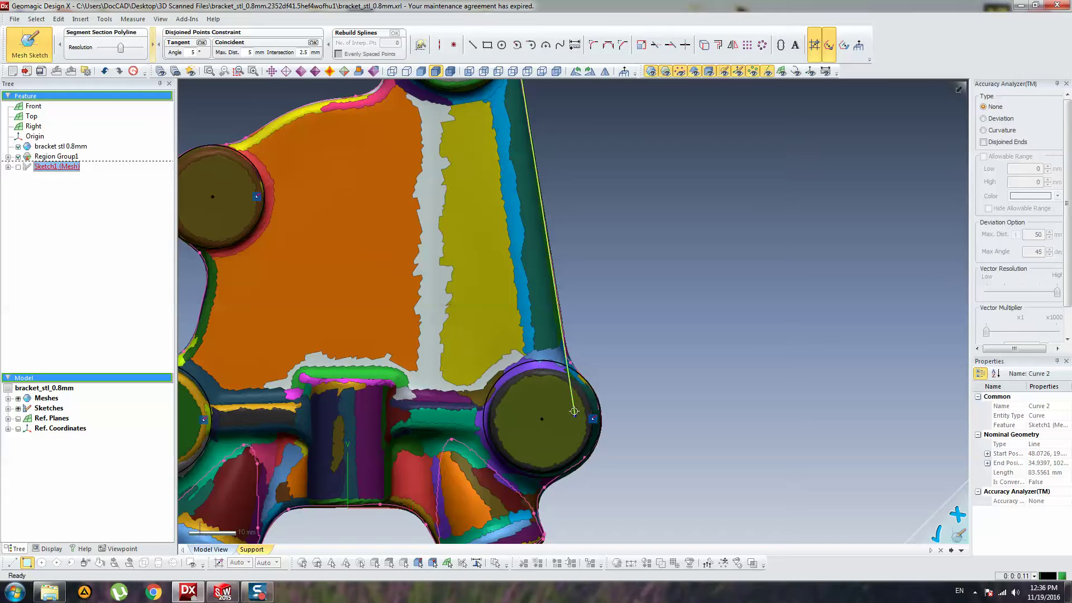
drag(575, 416, 559, 304)
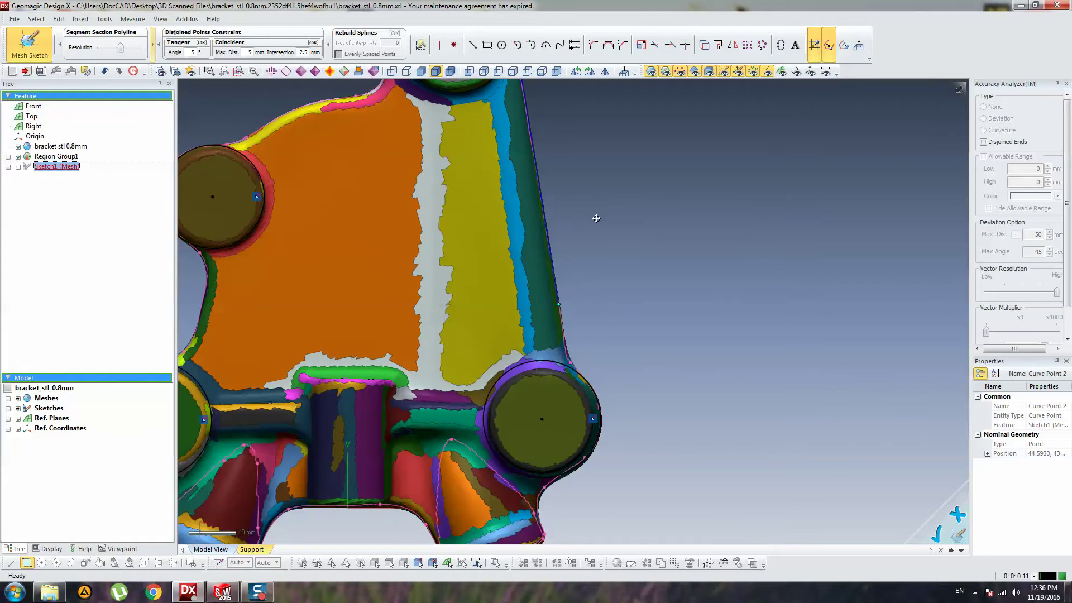
Fix the straight edge line in place and make its free end coincident with the circle around the boss above the magenta leg.
ctrl+right_drag(582, 178, 583, 267)
double_click(520, 159)
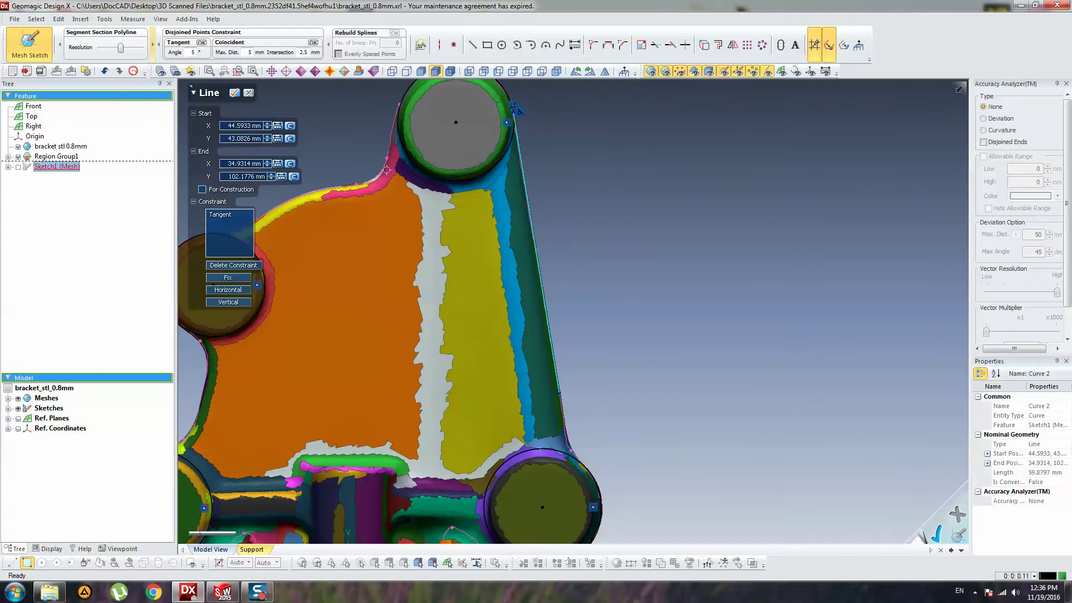
click(229, 278)
drag(560, 392, 586, 483)
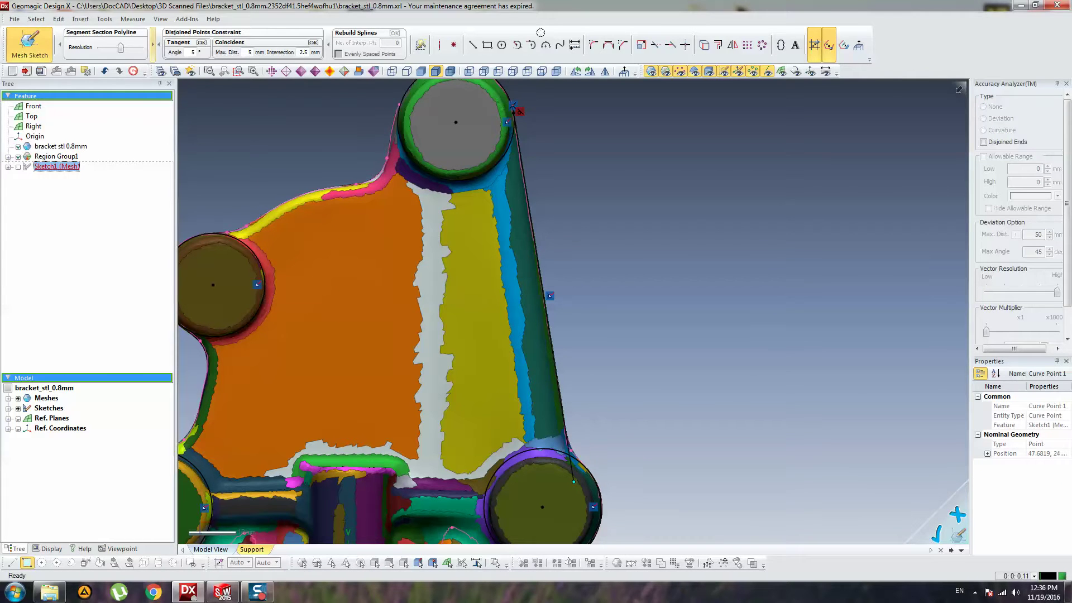
click(597, 462)
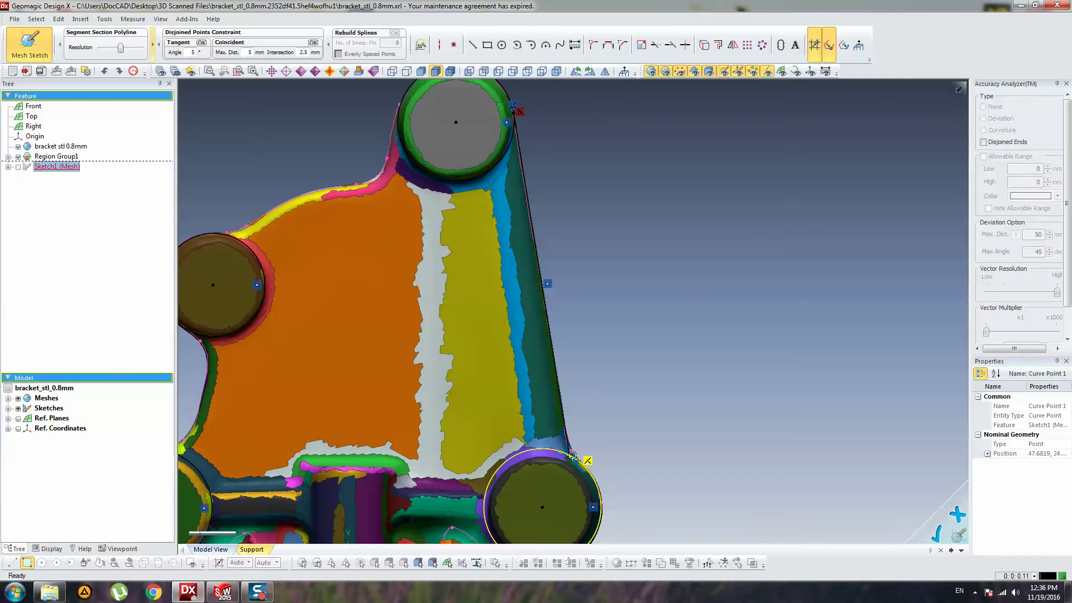
scroll(622, 290, down, 2)
mouse_move(622, 290)
middle_down()
mouse_move(654, 251)
mouse_move(725, 218)
middle_up()
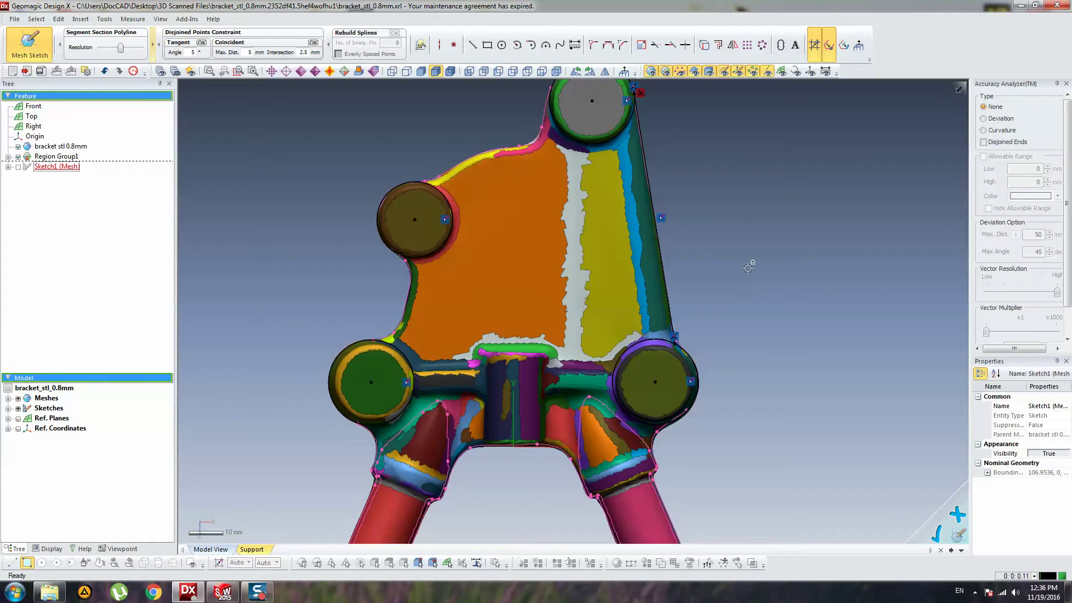
middle_drag(748, 268, 811, 295)
middle_drag(501, 221, 484, 305)
scroll(558, 290, up, 2)
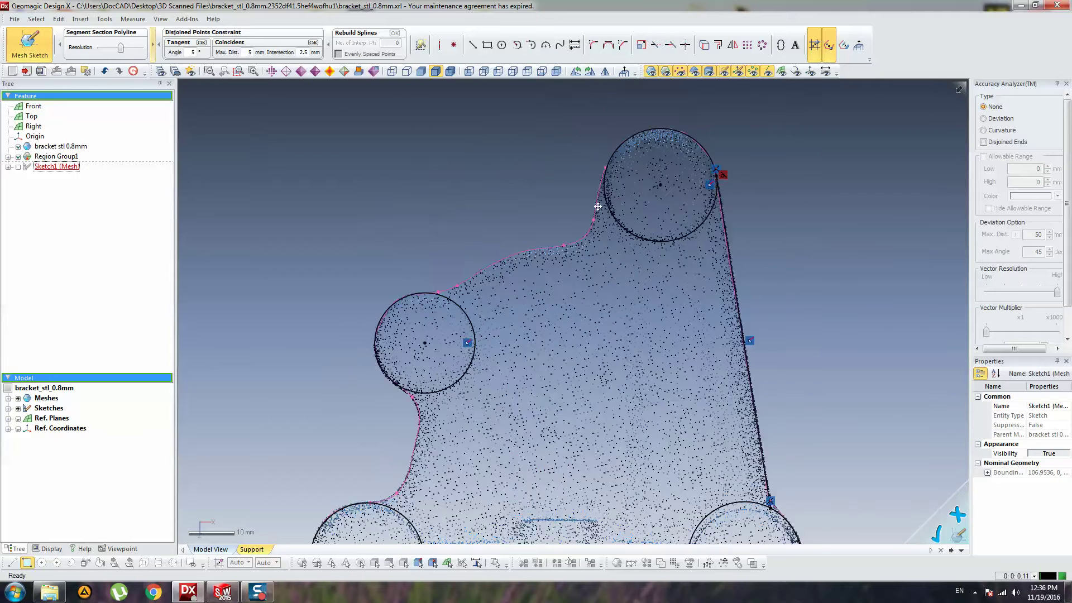
scroll(597, 206, up, 1)
middle_drag(597, 207, 534, 302)
scroll(553, 271, up, 3)
scroll(533, 279, up, 3)
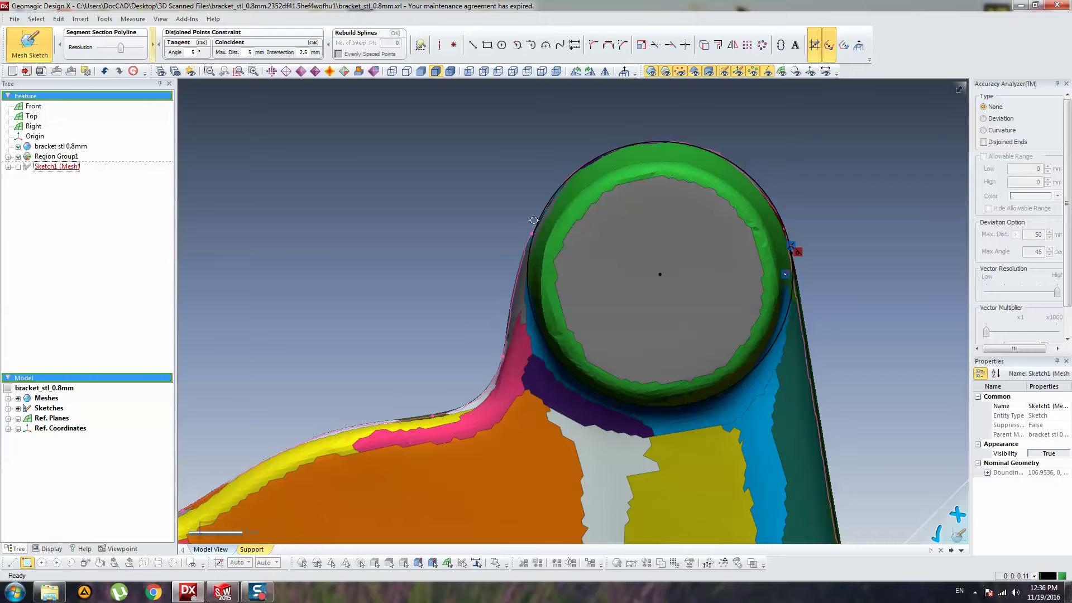
click(546, 45)
click(518, 276)
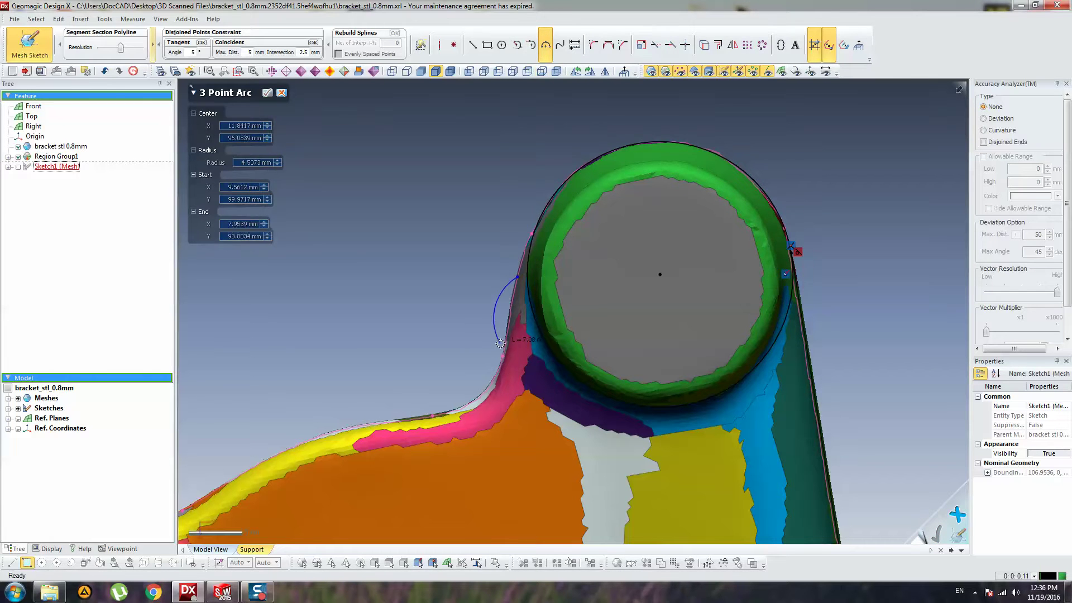
key(Escape)
Fit a circle of about 49.7 mm radius to the outline running off the inner side of the narrow-end boss.
click(501, 44)
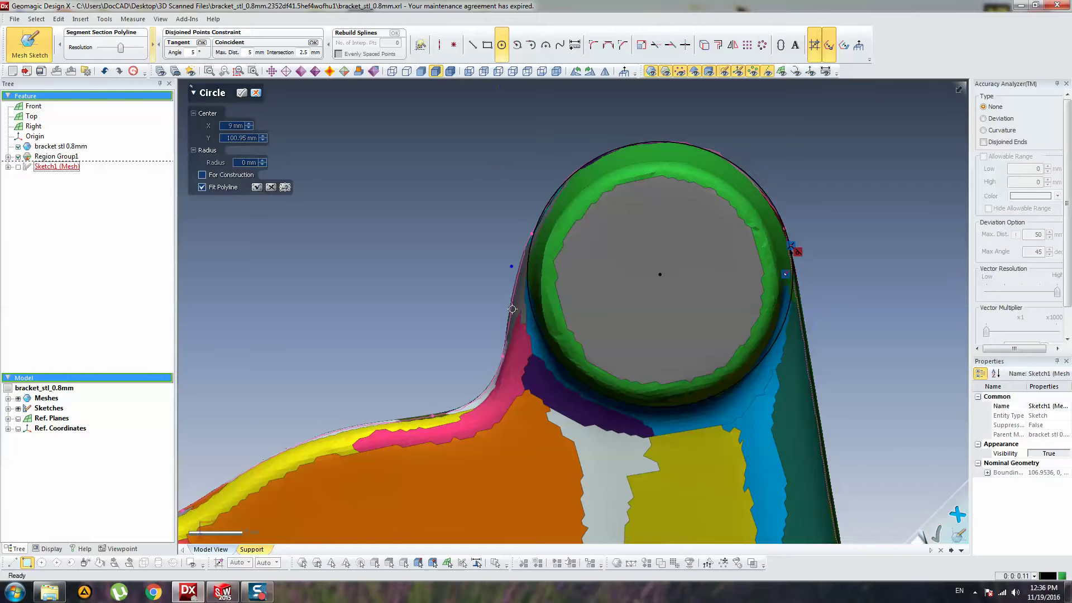
click(512, 309)
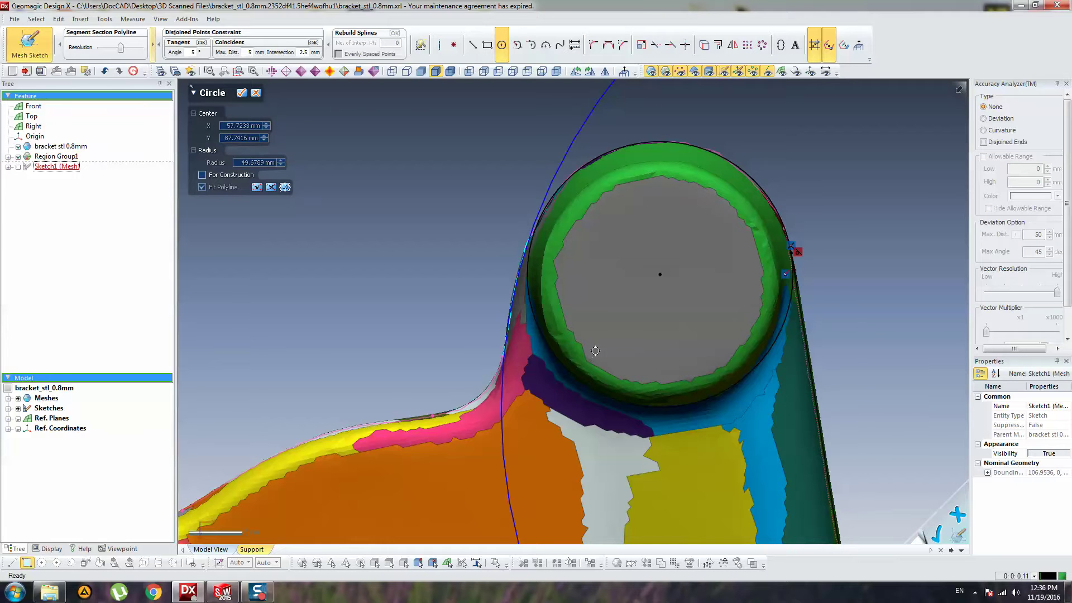
scroll(604, 350, down, 5)
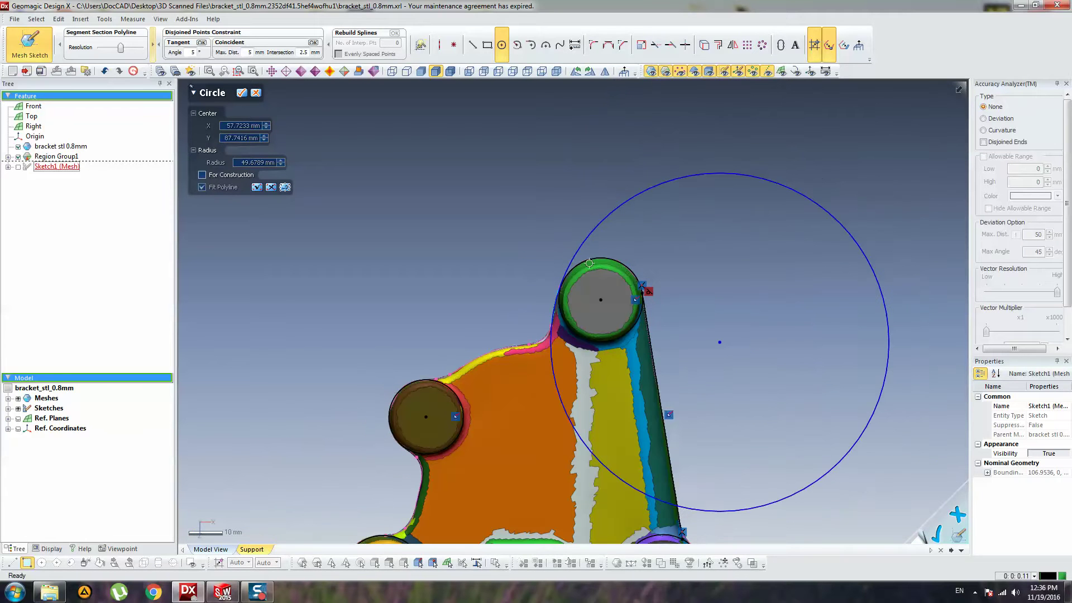
click(241, 92)
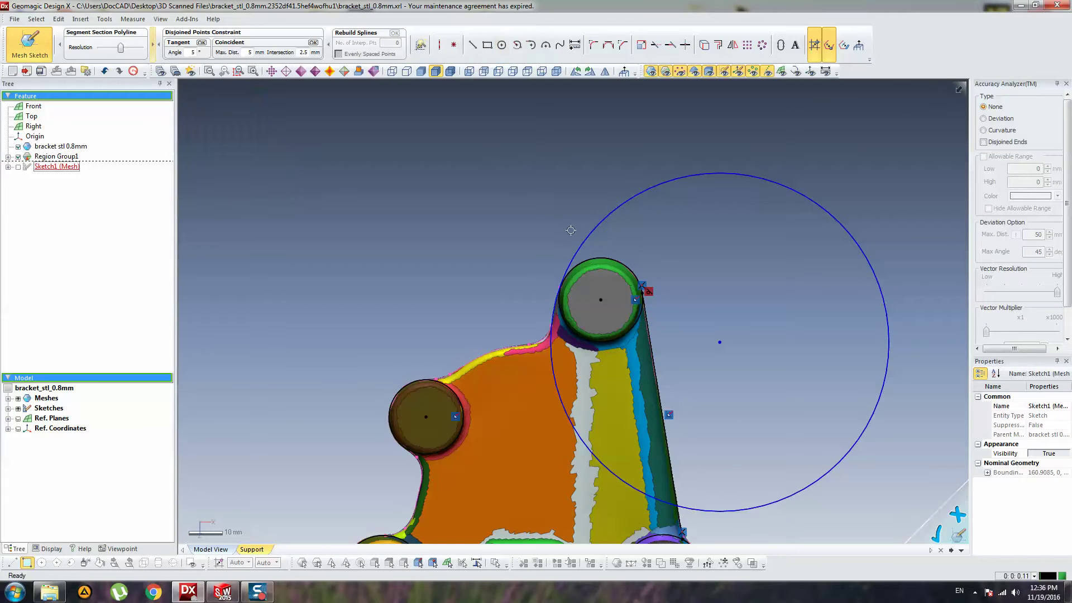
Apply a Tangent constraint between the large fitted circle and the circle around the narrow-end boss.
click(575, 258)
shift+double_click(579, 267)
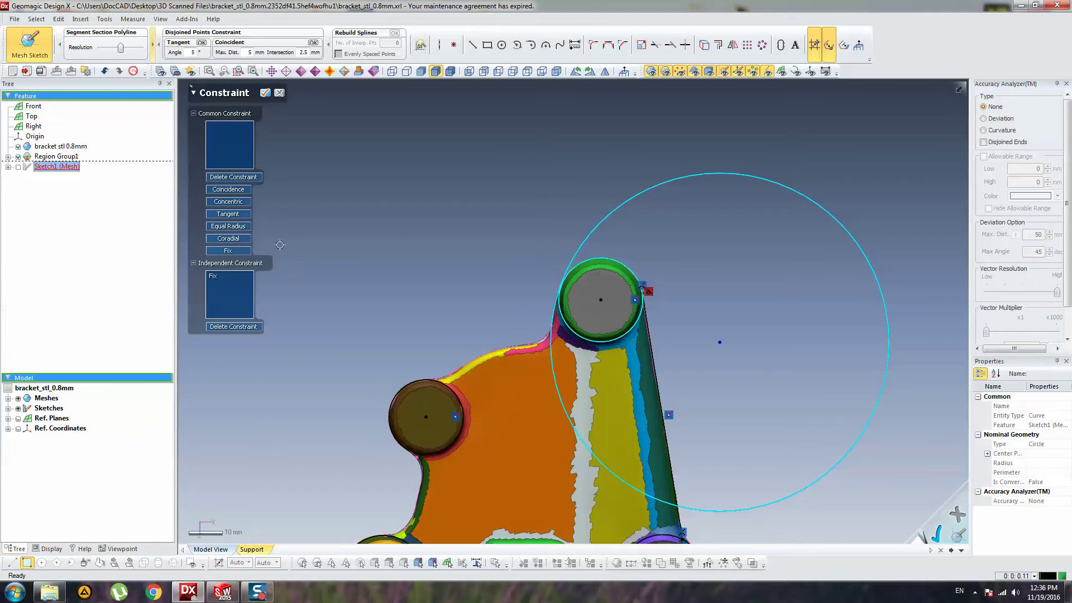
click(232, 215)
click(268, 92)
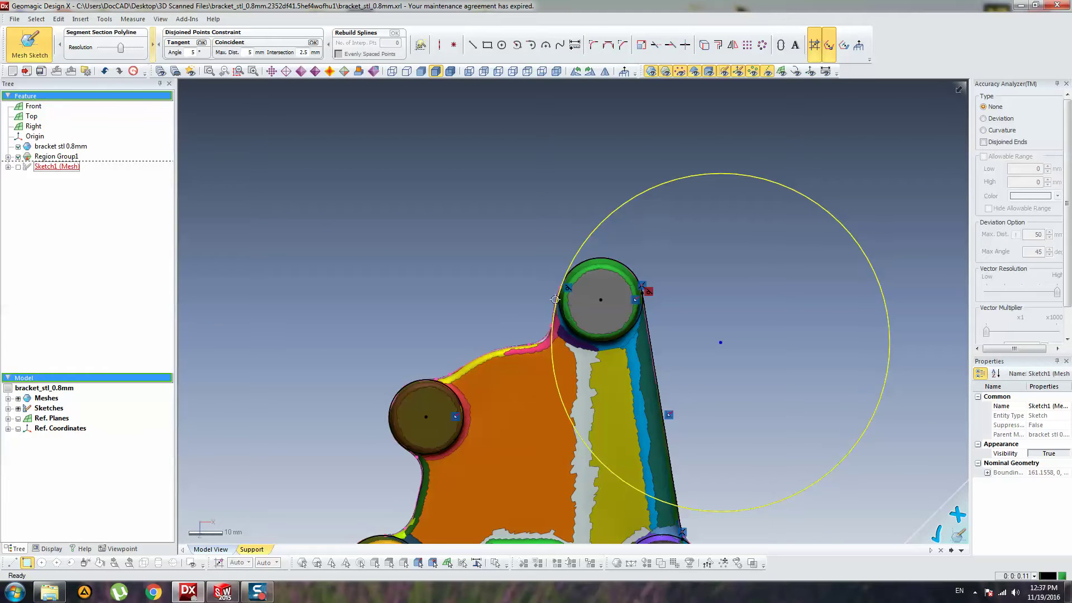
Split the large circle at two points on either side of the narrow-end boss and delete the longer outer arc.
right_click(540, 77)
click(712, 115)
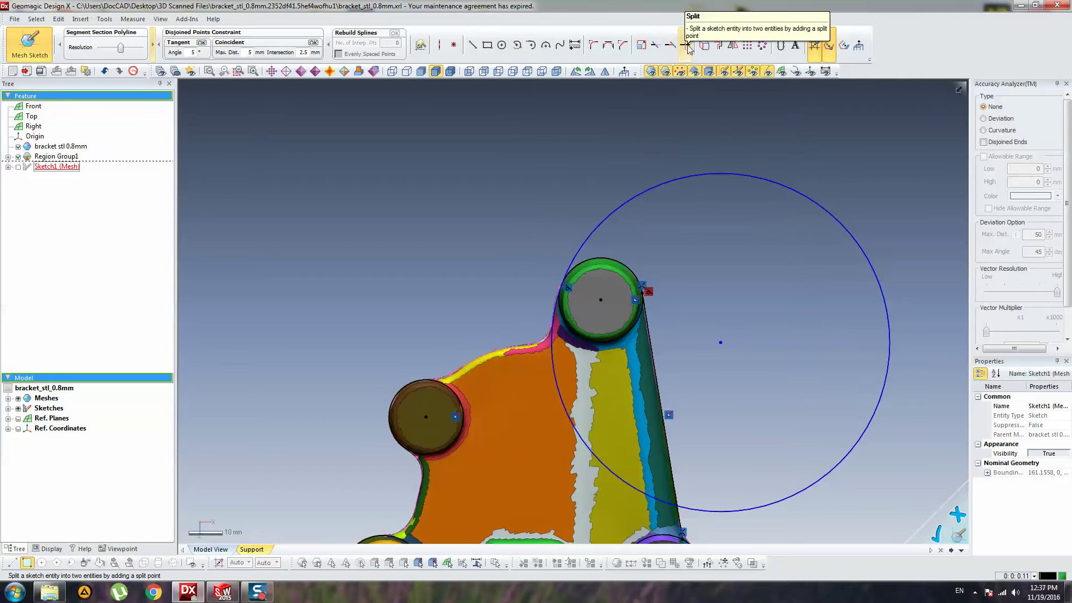
click(687, 47)
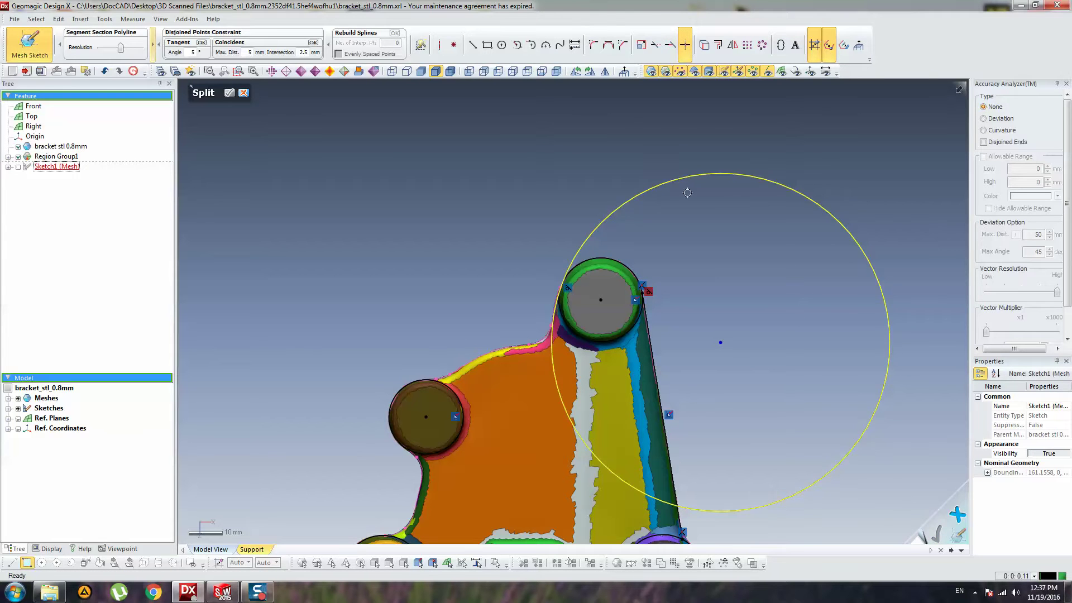
click(676, 180)
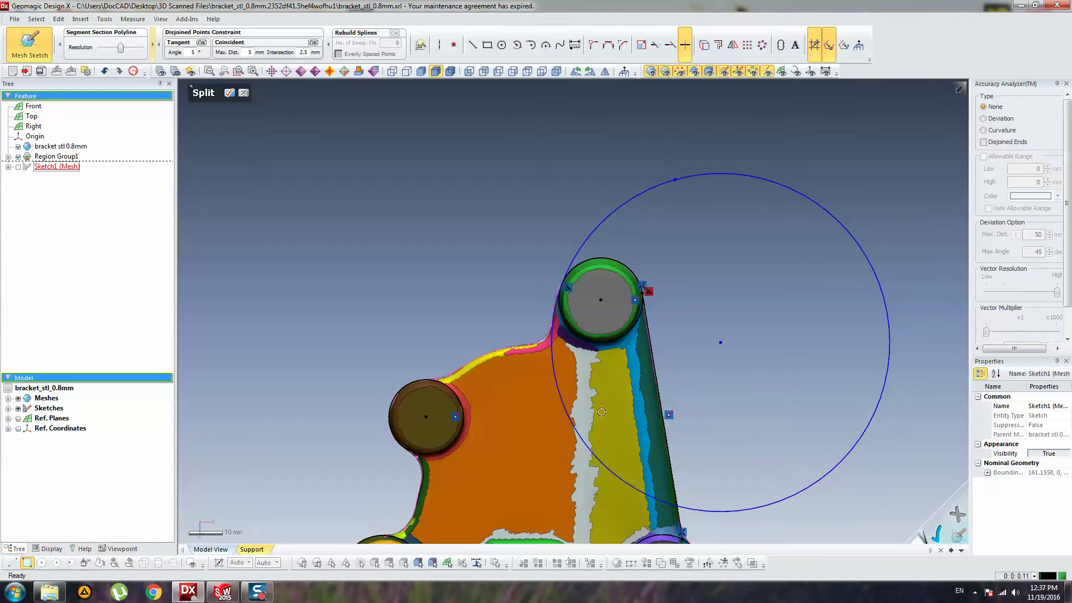
click(567, 408)
click(752, 175)
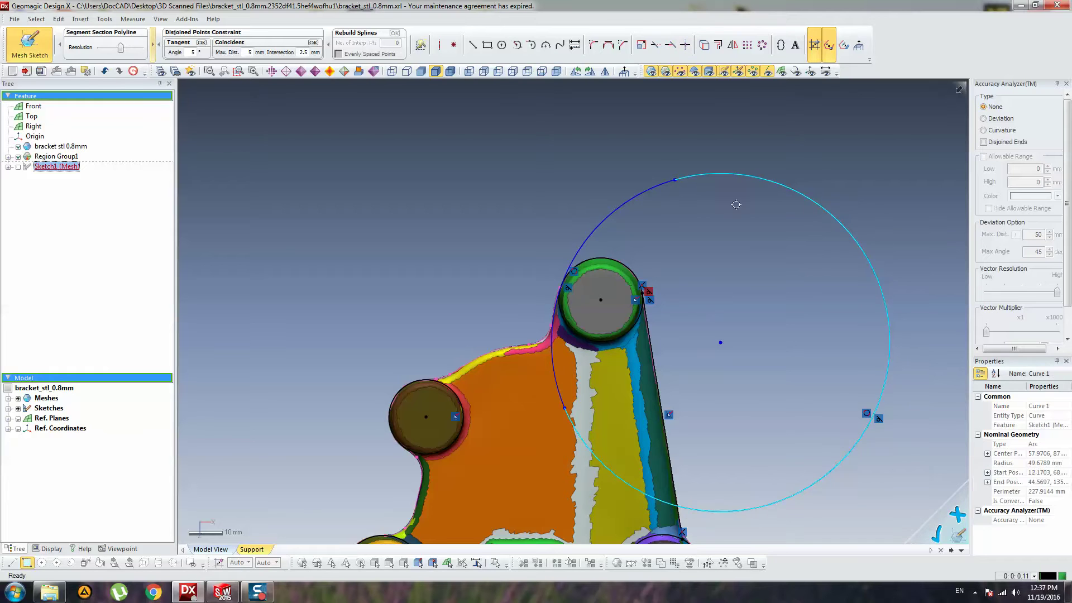
Reshape the remaining arc to a radius of about 51.3 mm so it follows the outline beside the narrow-end boss.
scroll(560, 280, up, 5)
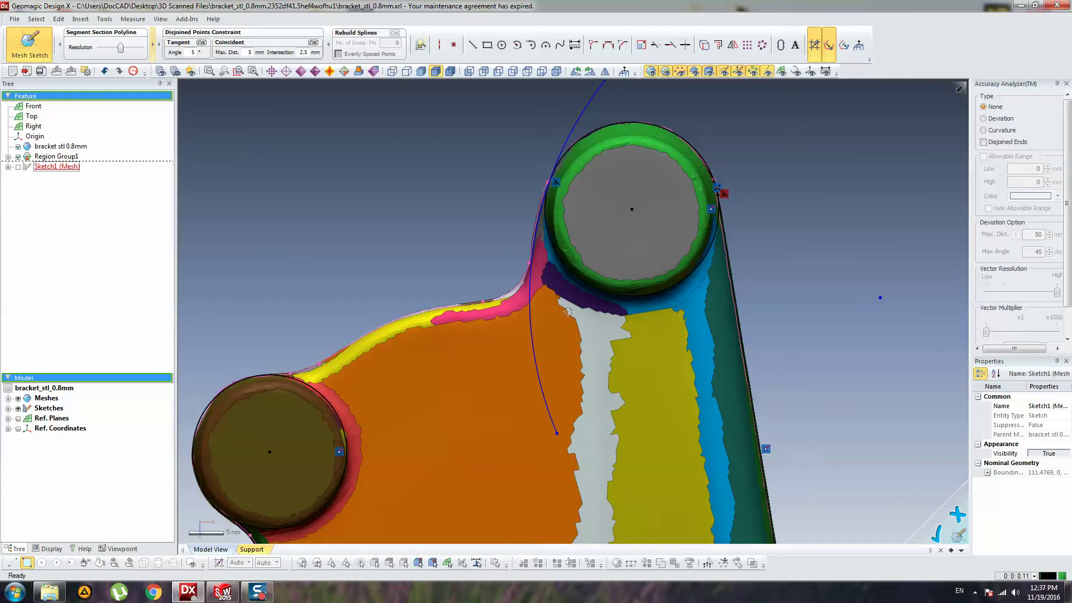
click(530, 248)
mouse_move(530, 248)
mouse_down()
mouse_move(516, 249)
mouse_move(528, 250)
mouse_up()
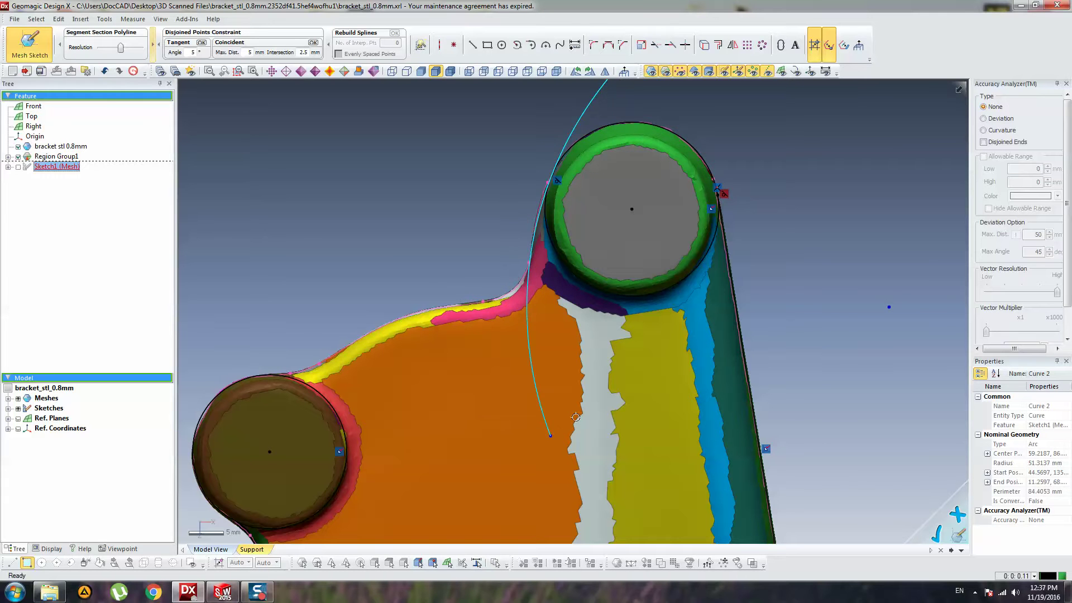
drag(553, 436, 538, 226)
key(ctrl+z)
Fix the reshaped arc beside the narrow-end boss in place.
scroll(610, 153, up, 3)
scroll(600, 156, down, 4)
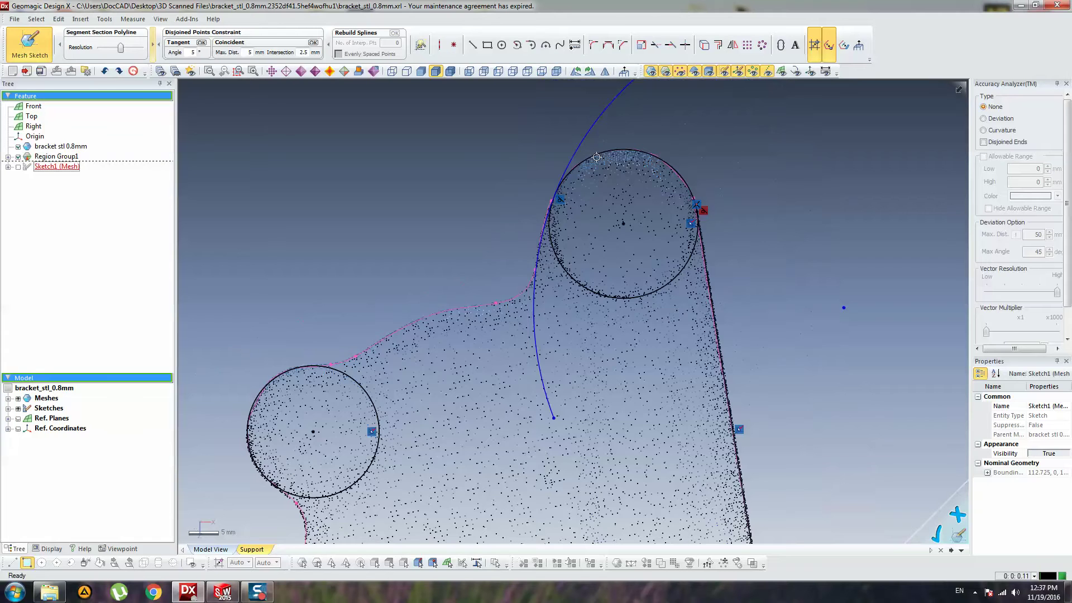
double_click(565, 169)
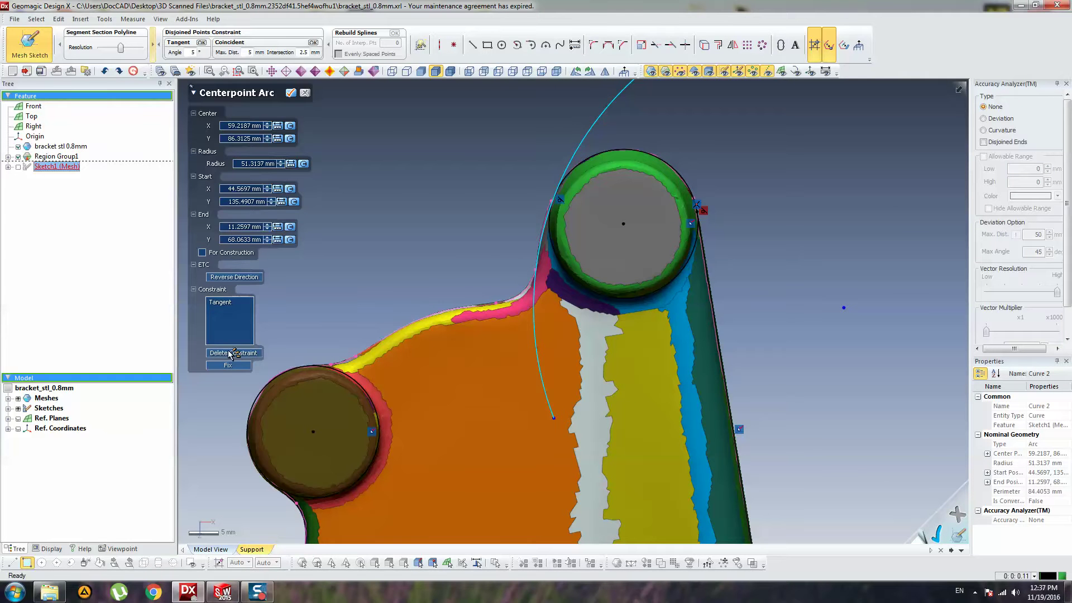
key(Escape)
scroll(581, 148, up, 1)
scroll(584, 148, down, 3)
middle_drag(593, 146, 562, 214)
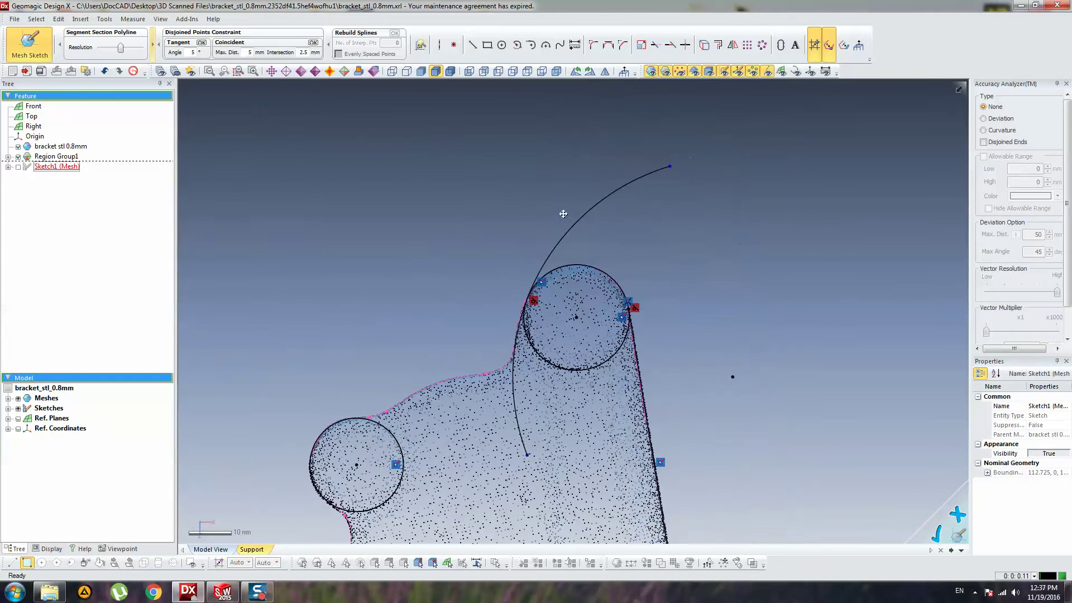
Try to constrain the arc's outer end point to the circle around the narrow-end boss.
click(671, 167)
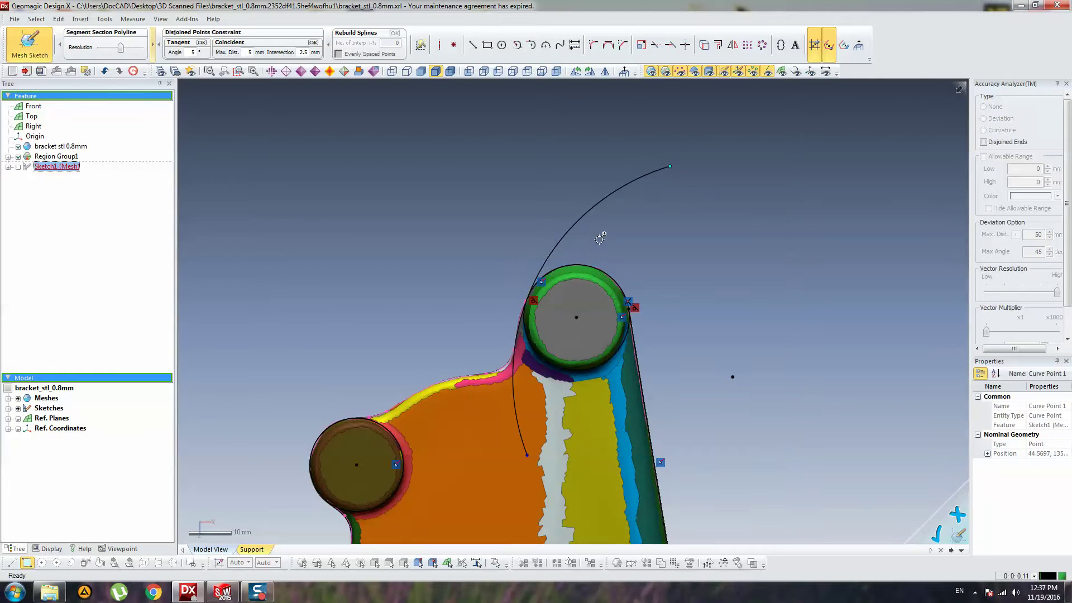
shift+click(578, 263)
click(739, 254)
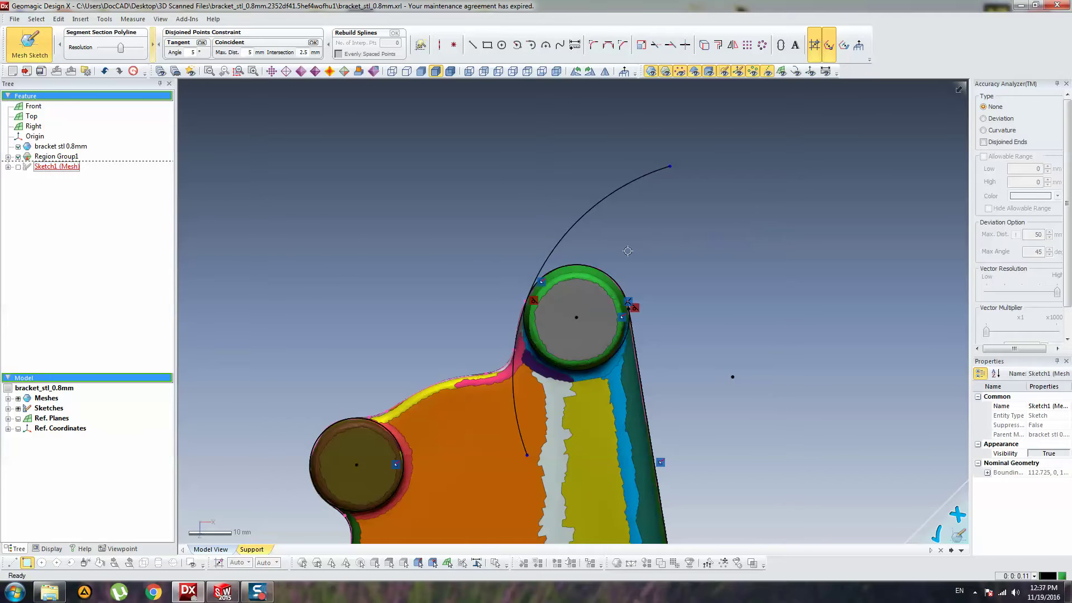
click(608, 272)
click(669, 166)
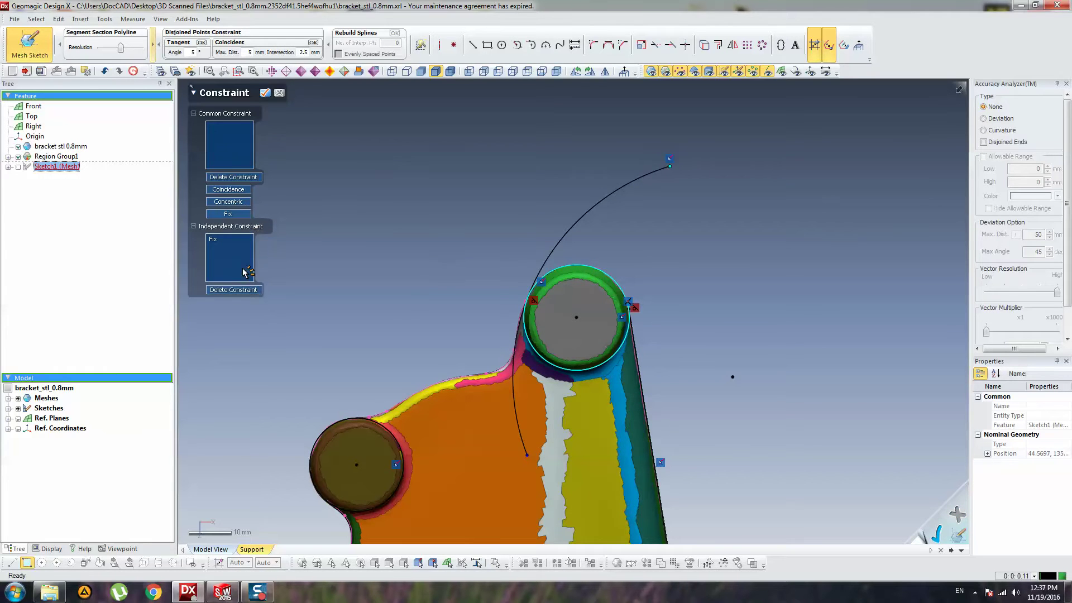
click(229, 201)
key(Escape)
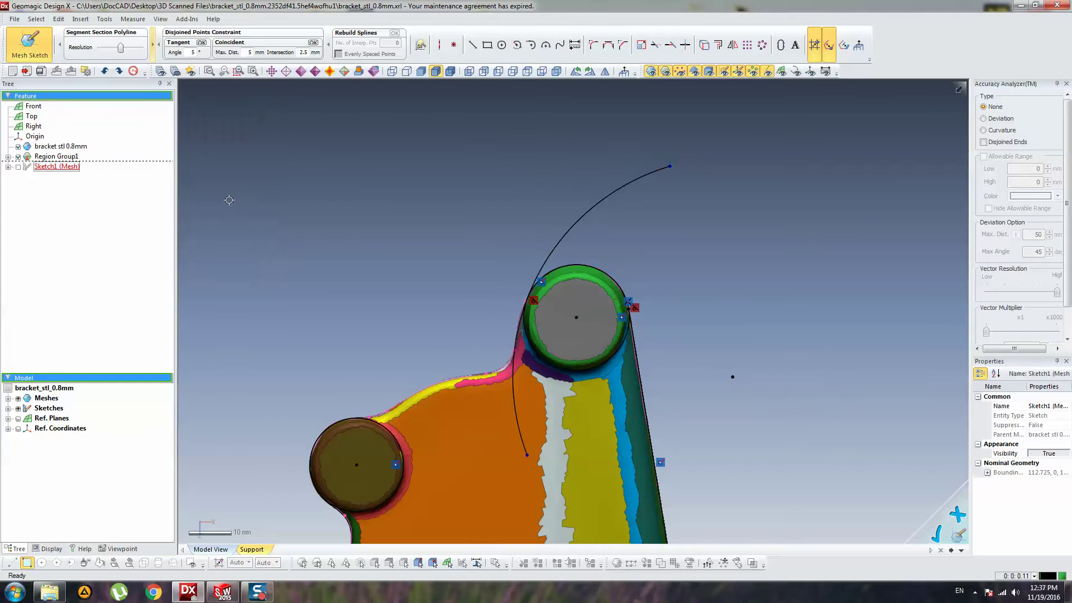
click(670, 166)
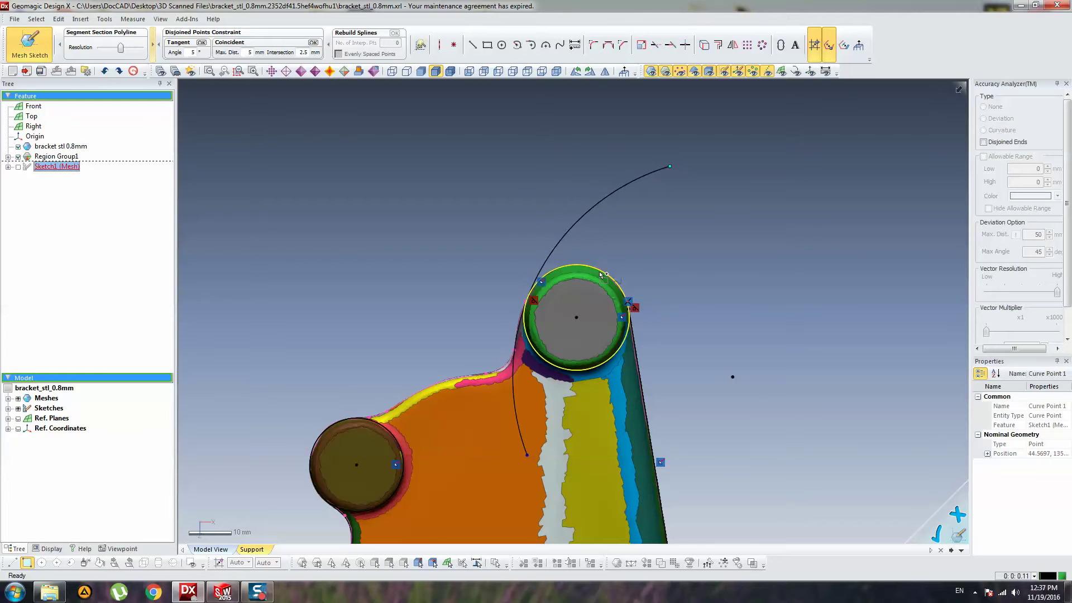
click(601, 275)
click(216, 204)
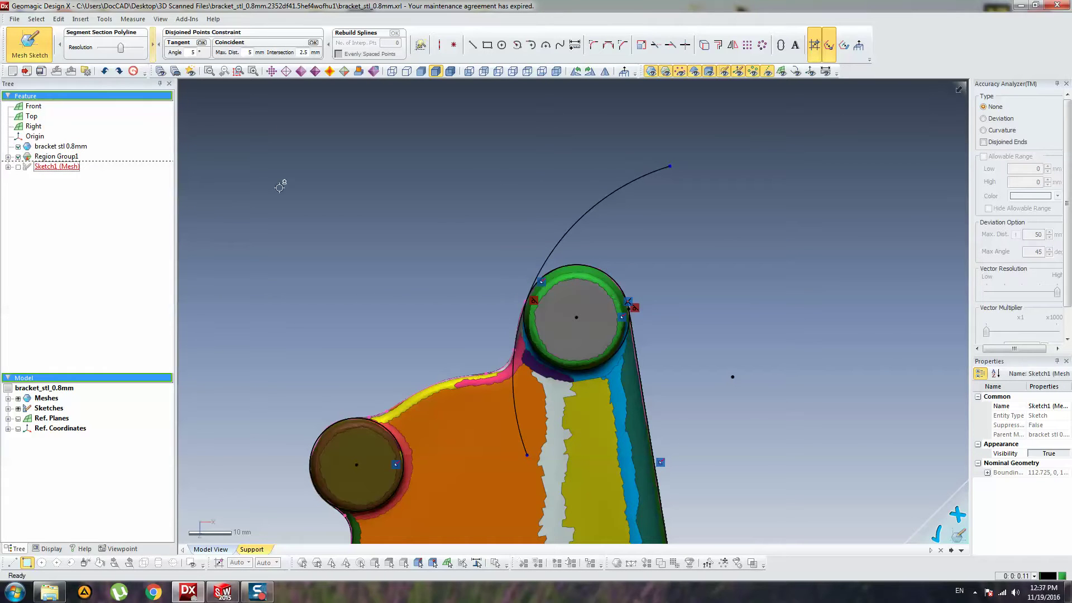
Apply a Coincidence constraint between the arc's outer end point and the narrow-end boss circle, and shorten the arc's other end.
click(668, 166)
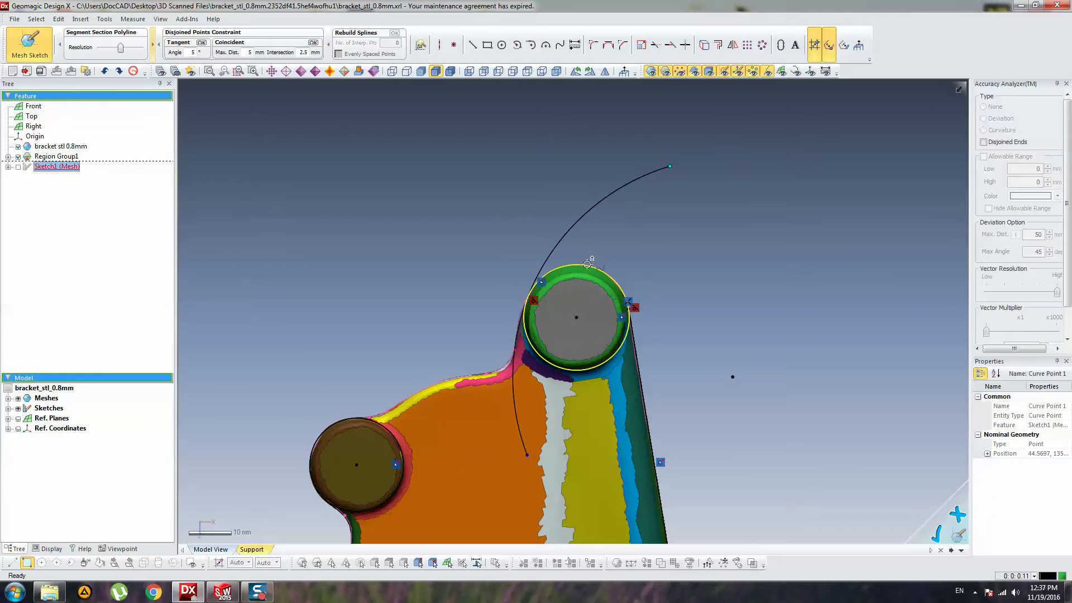
click(591, 267)
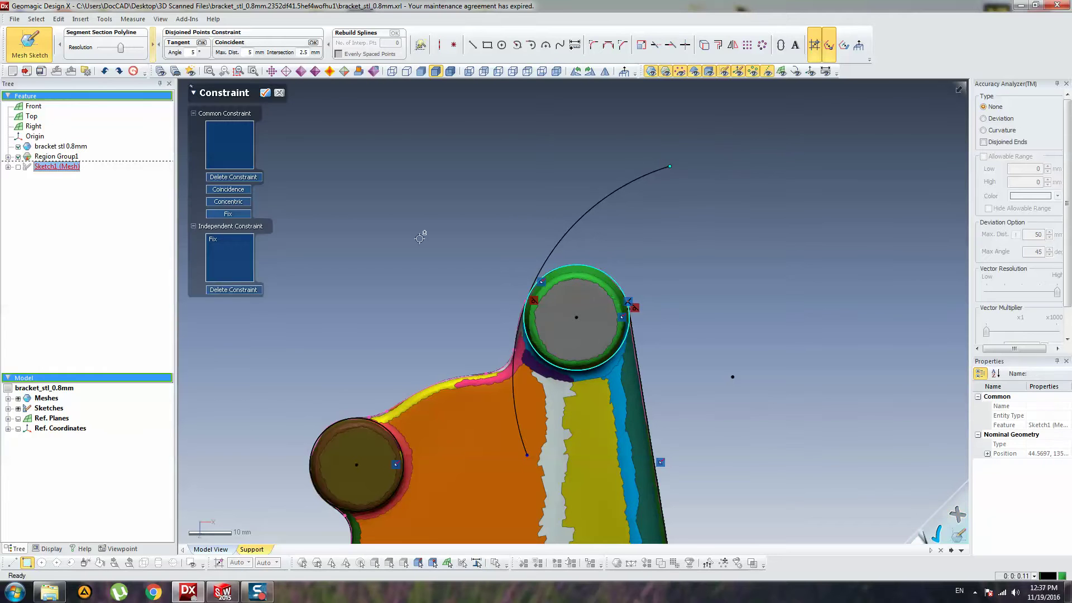
click(235, 190)
drag(529, 370, 529, 387)
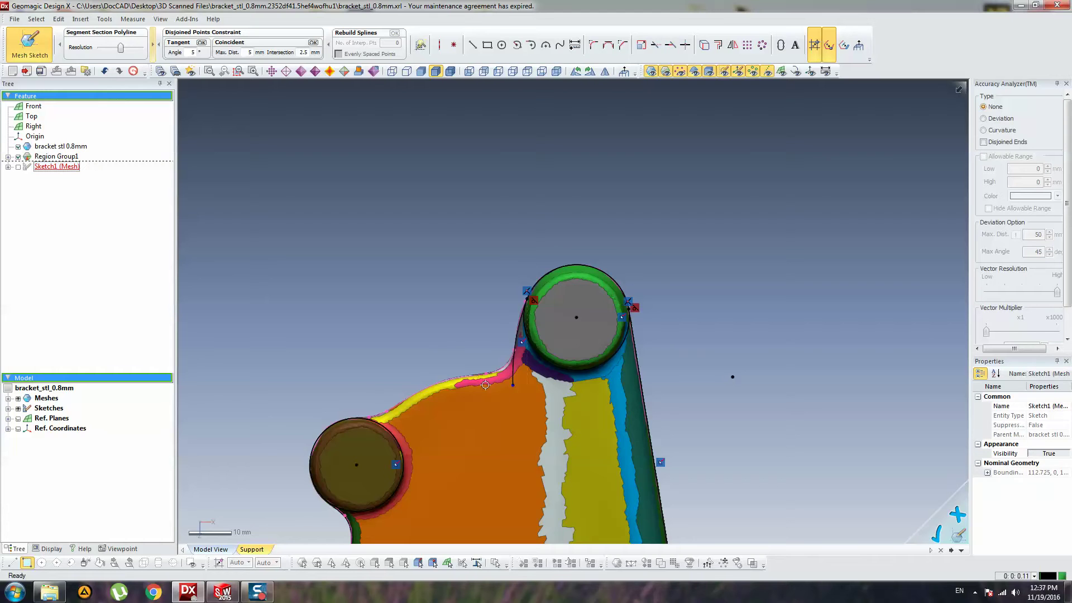
Fit a circle with a radius of about 34.7 mm to the section polyline between the narrow-end and side bosses and fix it in place.
scroll(493, 382, up, 6)
ctrl+right_drag(507, 365, 626, 225)
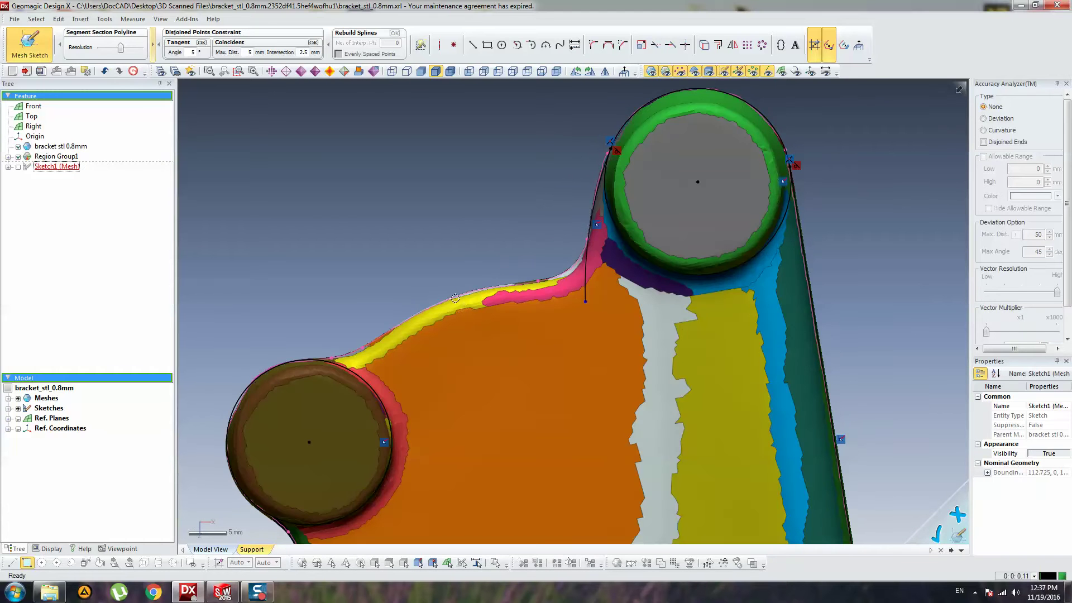
click(502, 45)
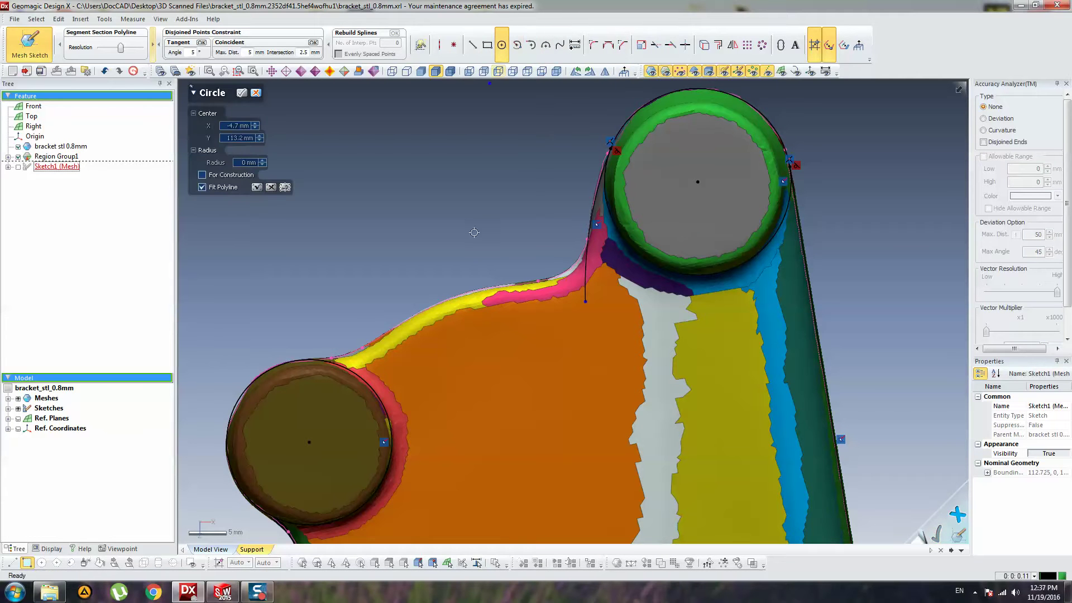
click(516, 333)
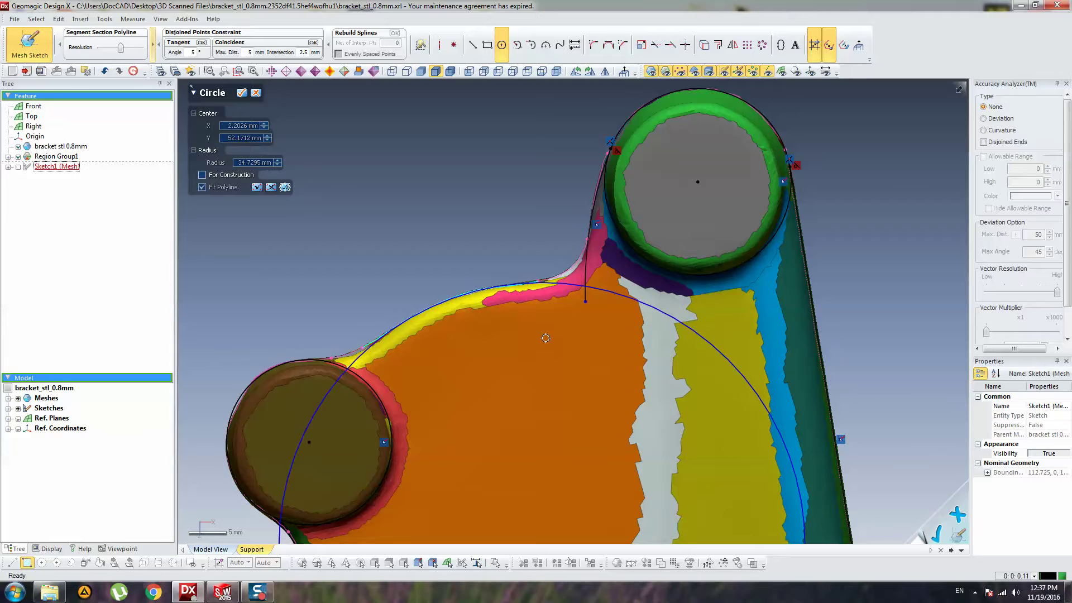
click(242, 93)
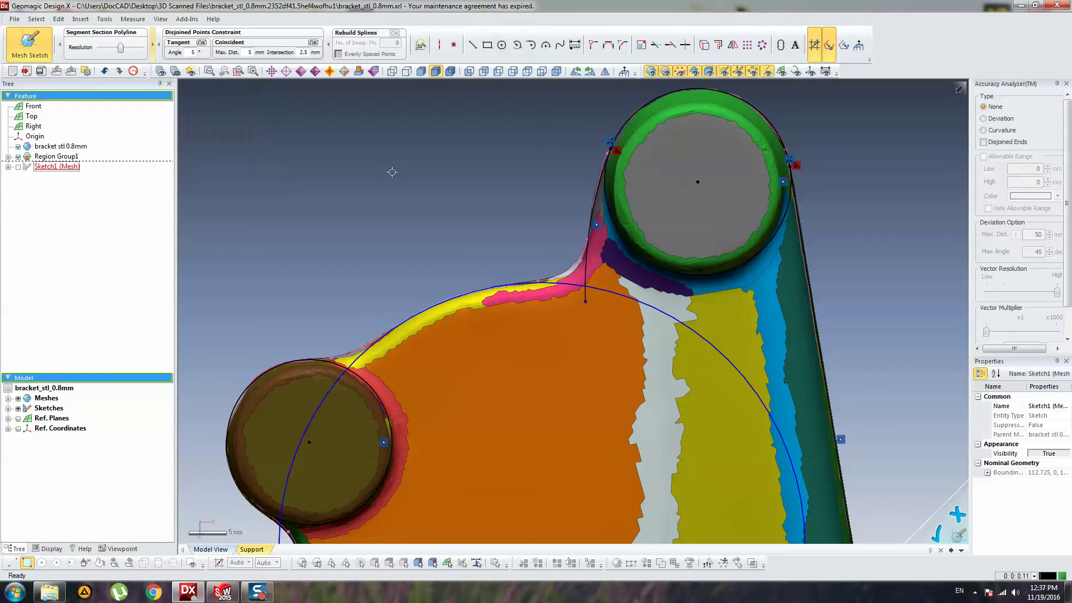
click(576, 285)
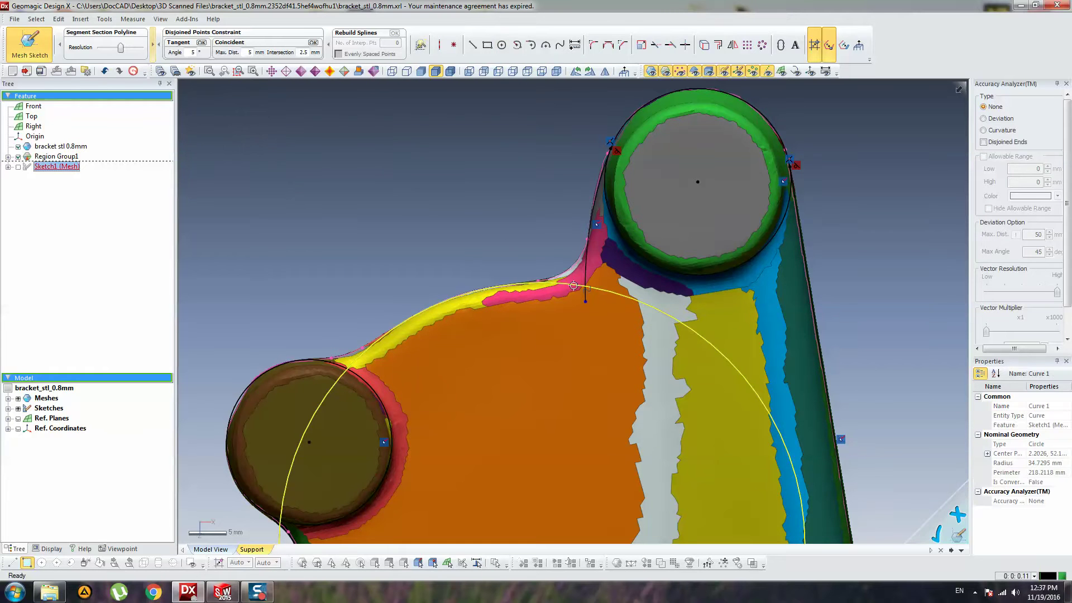
click(281, 221)
Split the fitted circle just past the narrow-end arc and inside the side boss, and delete the portion away from the outline.
click(685, 45)
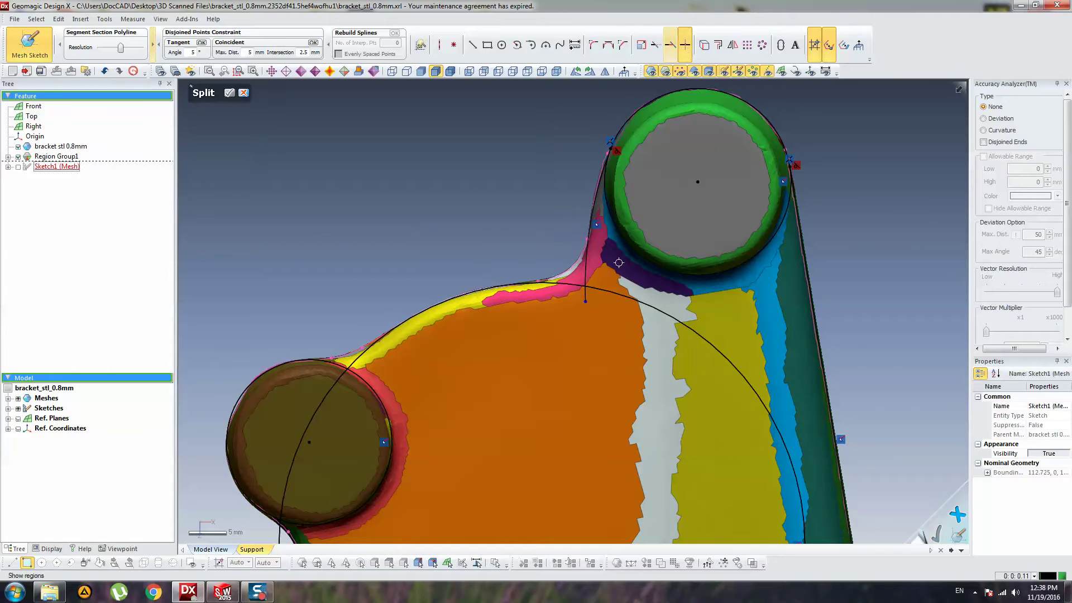
click(618, 294)
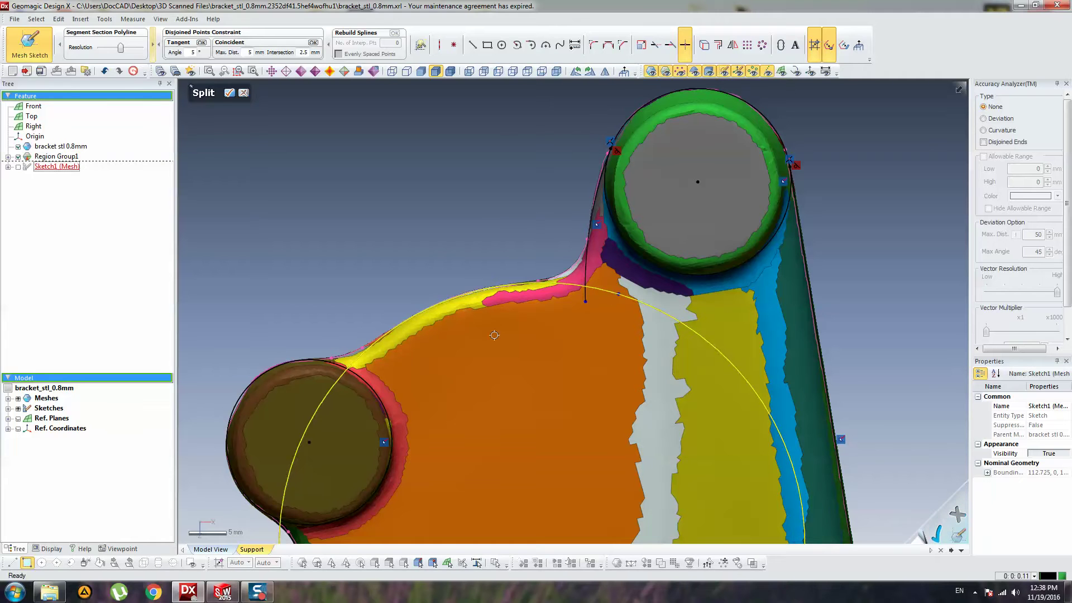
click(330, 388)
key(Escape)
click(636, 305)
key(Delete)
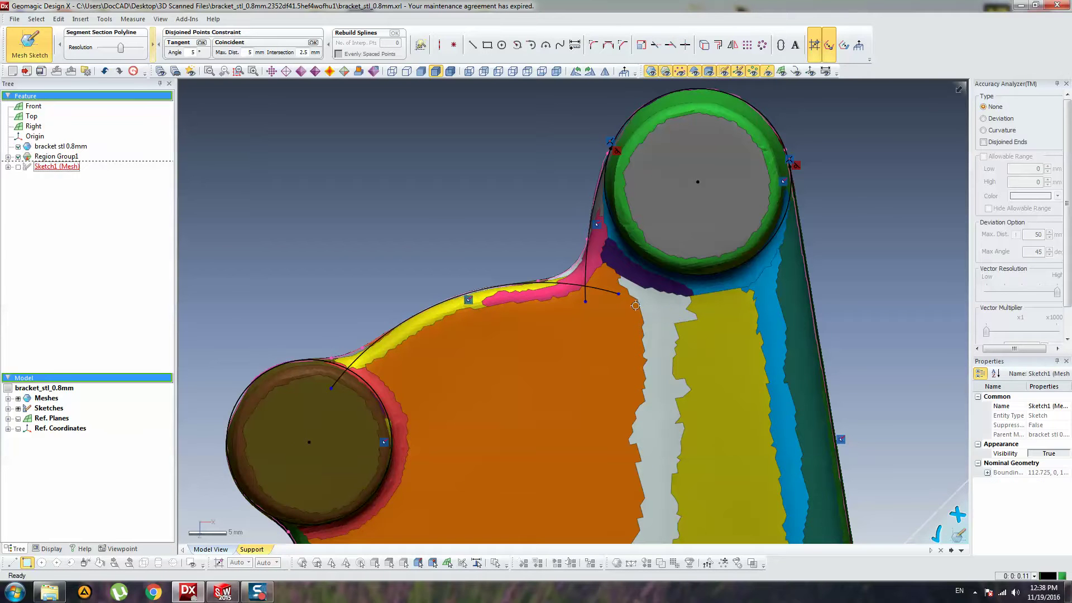
Apply a Coincidence constraint between the facing end points of the remaining arc and the narrow-end boss arc.
click(617, 295)
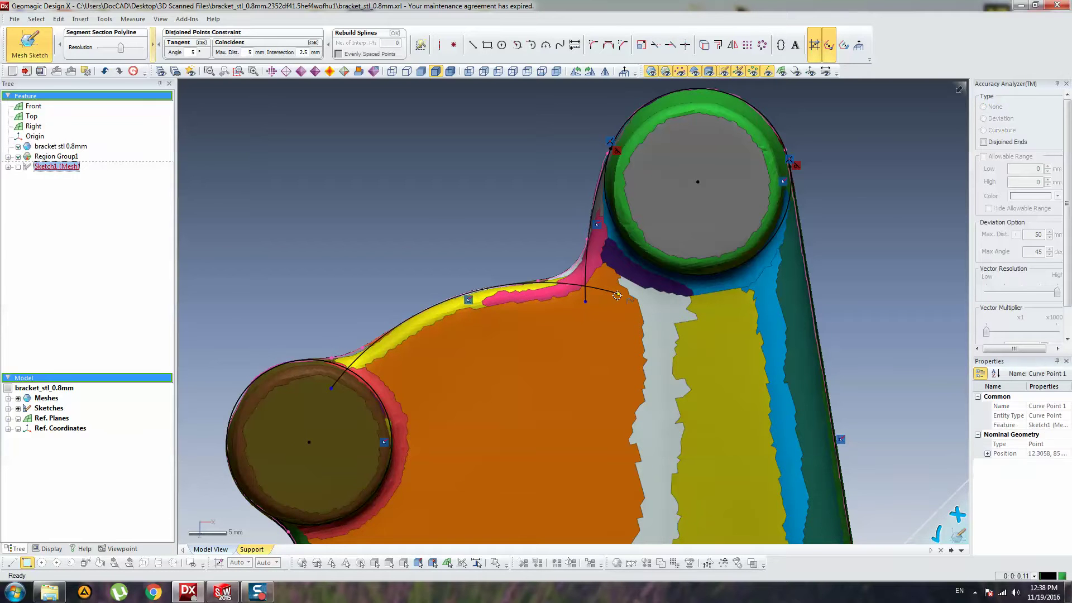
shift+double_click(586, 302)
click(240, 189)
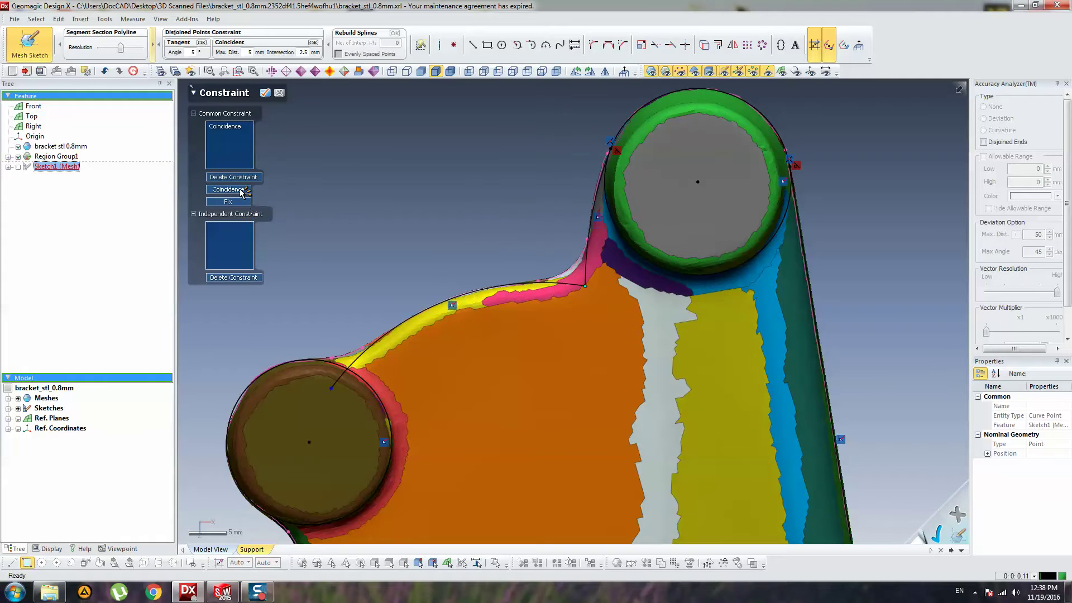
click(290, 160)
Fillet the corner where the two arcs meet with a 1 mm radius.
scroll(605, 242, up, 2)
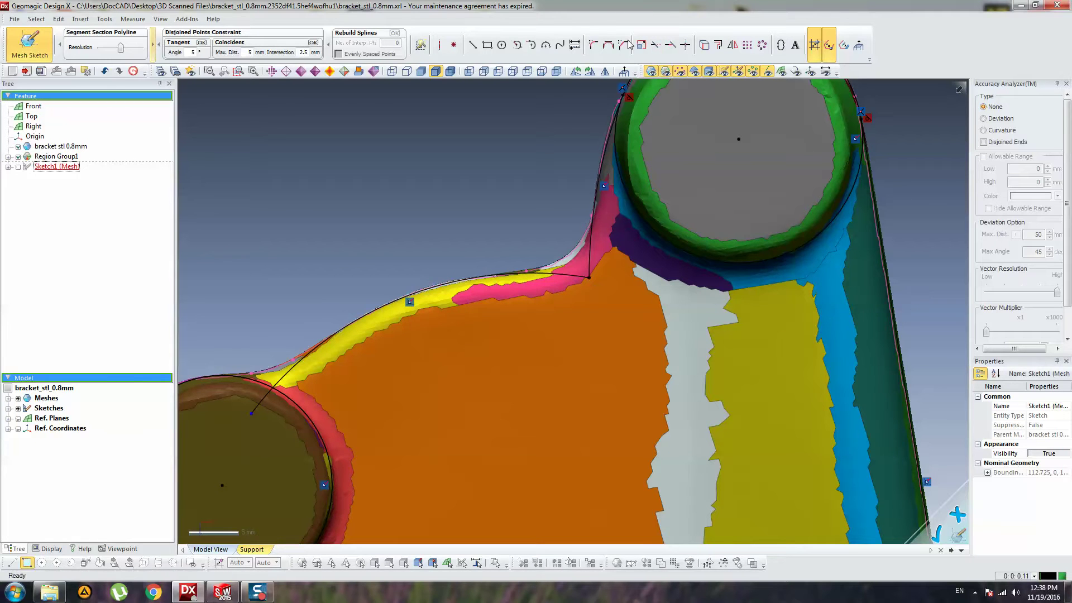
click(593, 45)
click(593, 213)
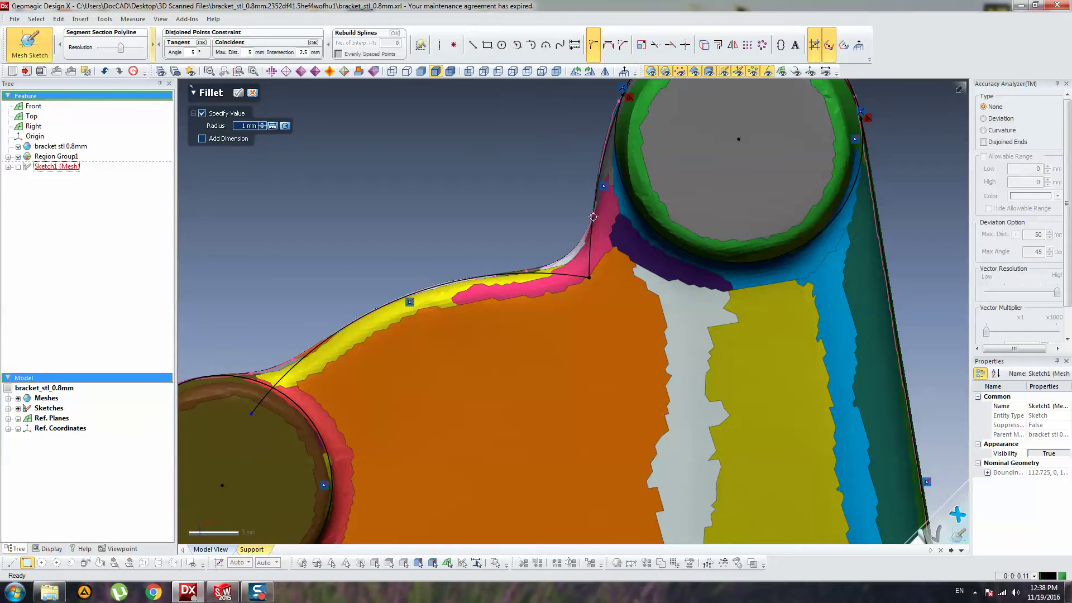
click(562, 277)
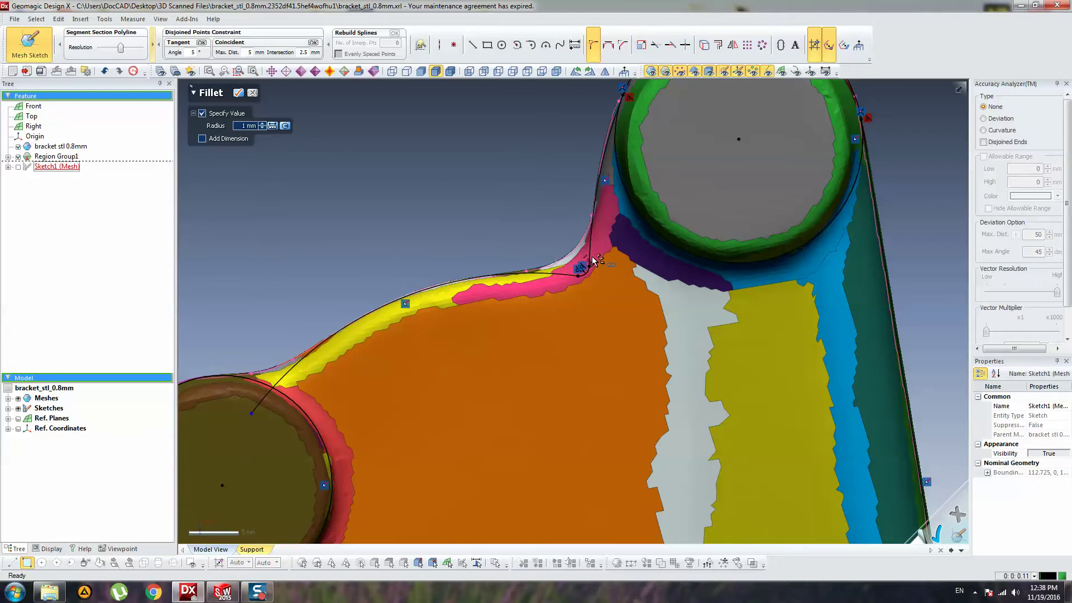
key(Escape)
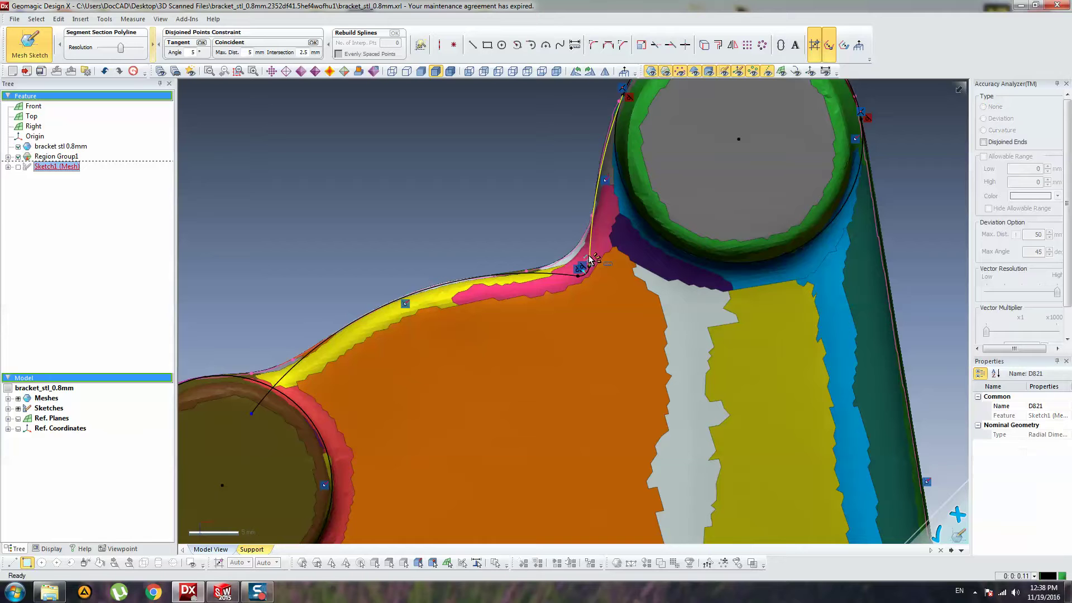
Enlarge the fillet arc to a radius of about 7.7 mm so it follows the scanned outline below the narrow-end boss.
click(564, 263)
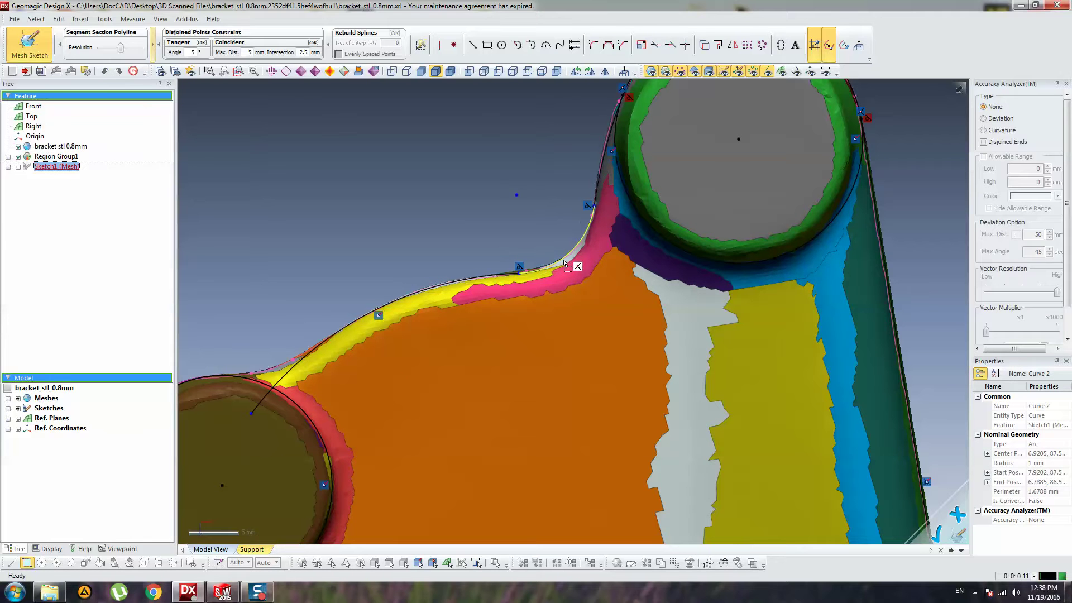
drag(564, 264, 585, 250)
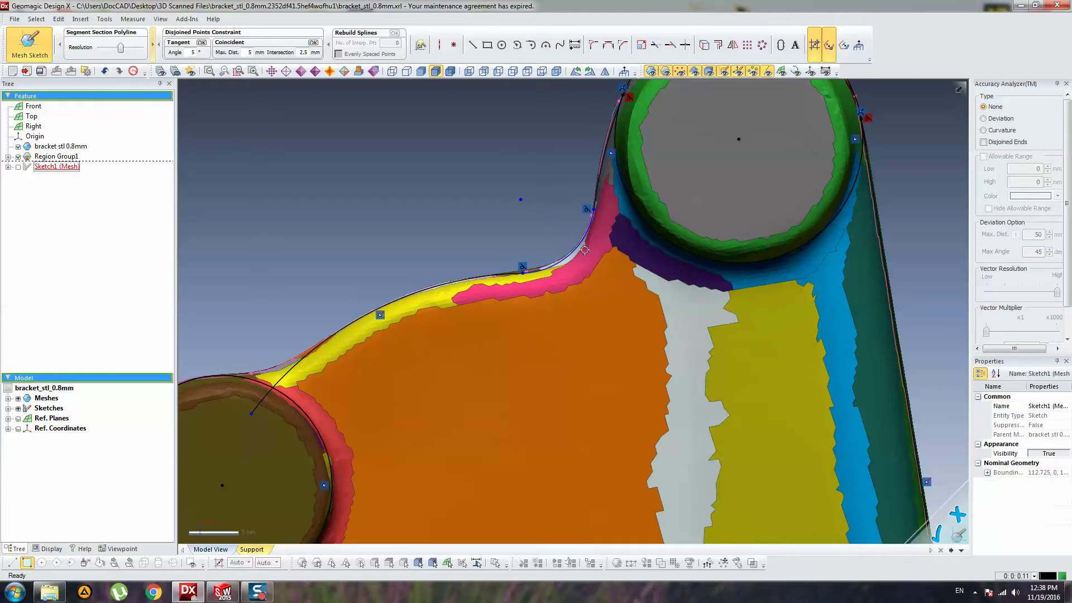
scroll(567, 253, up, 3)
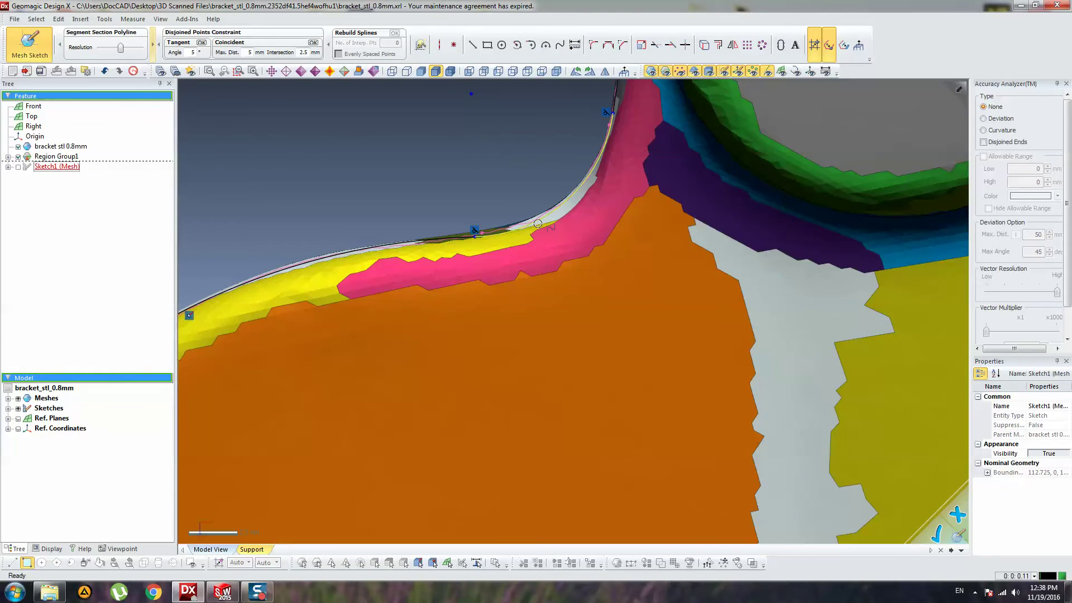
click(502, 221)
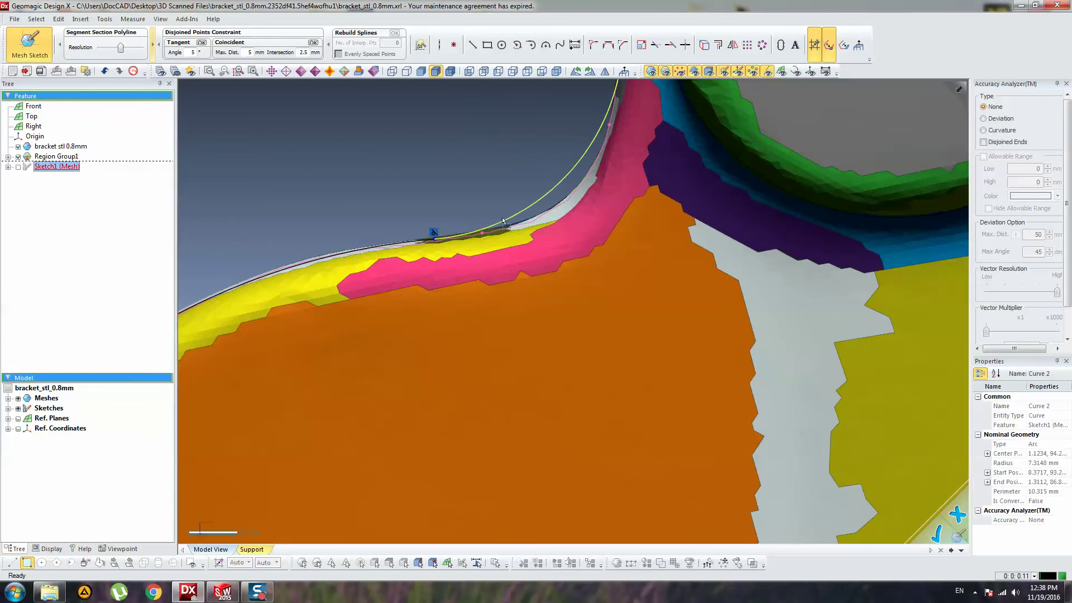
mouse_move(502, 221)
mouse_down()
mouse_move(574, 225)
mouse_move(533, 218)
mouse_up()
click(496, 159)
Add a radius dimension to the fillet arc below the narrow-end boss and set it to 8 mm.
scroll(557, 195, down, 2)
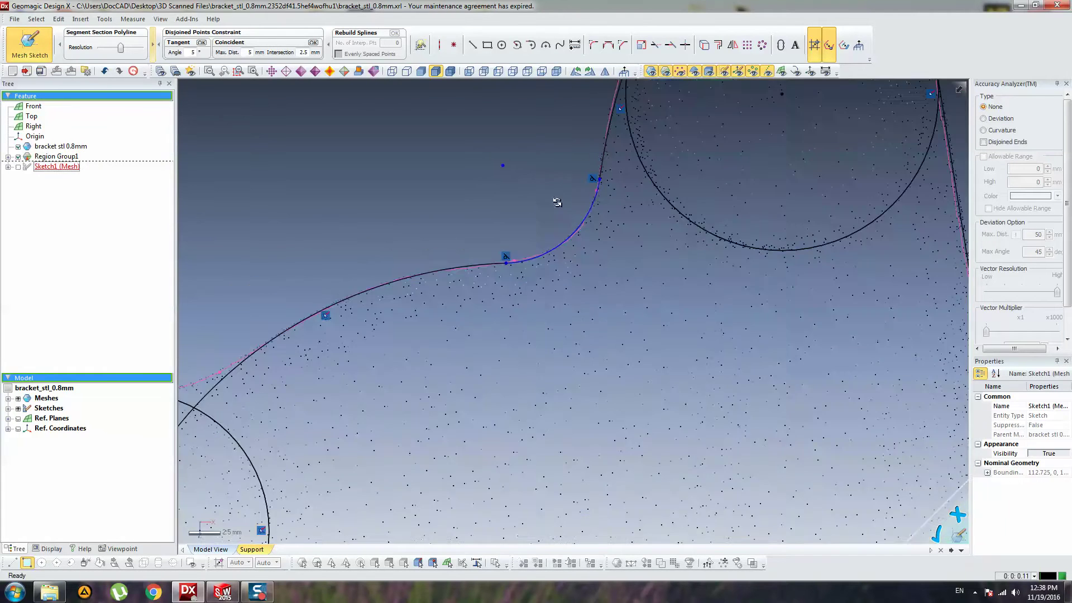
scroll(557, 202, down, 2)
click(574, 45)
click(577, 253)
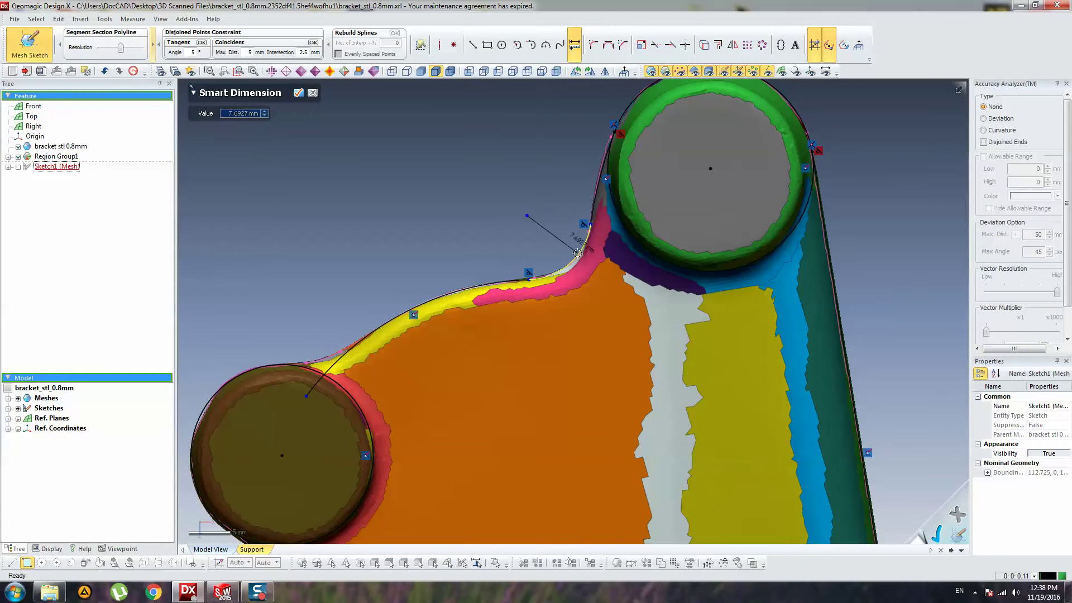
click(575, 239)
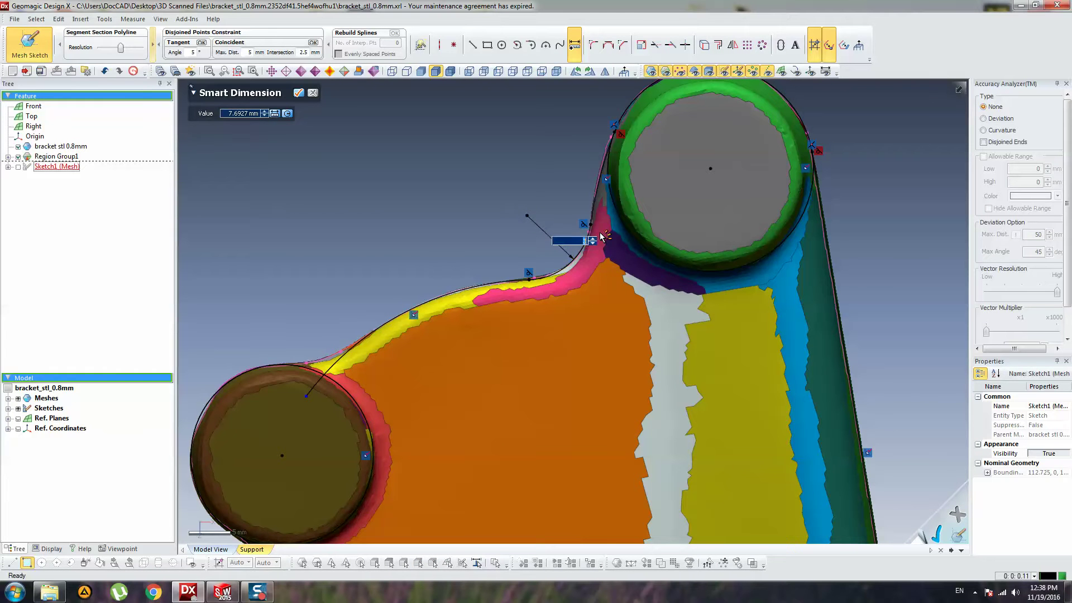
text(8)
key(Return)
scroll(692, 329, up, 2)
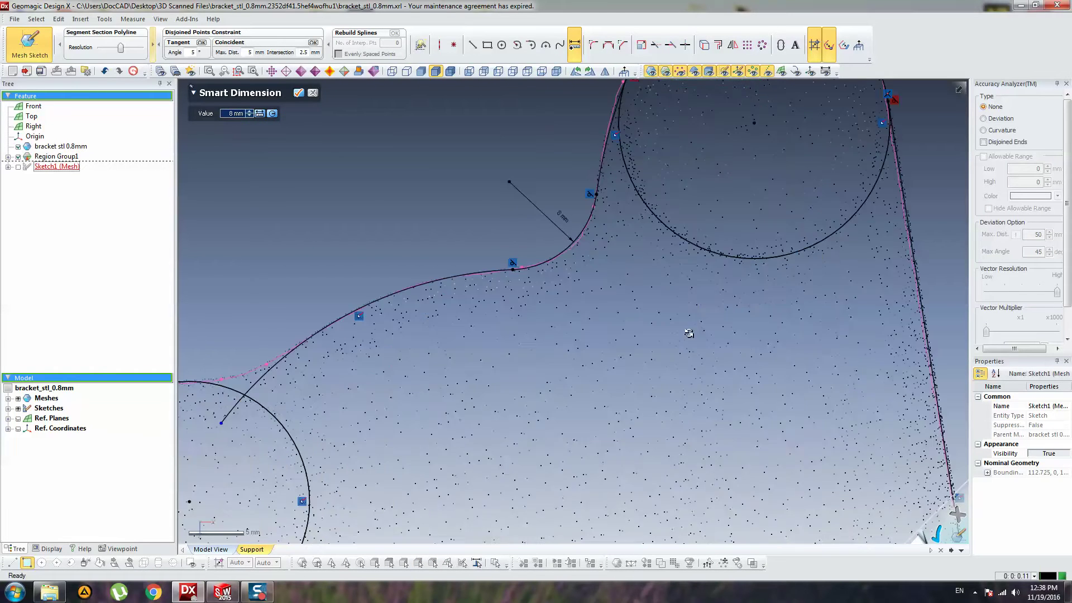
key(Escape)
Shorten the free end of the arc between the bosses so it stops on the outline just before the side boss.
scroll(448, 326, down, 3)
ctrl+right_drag(439, 332, 544, 225)
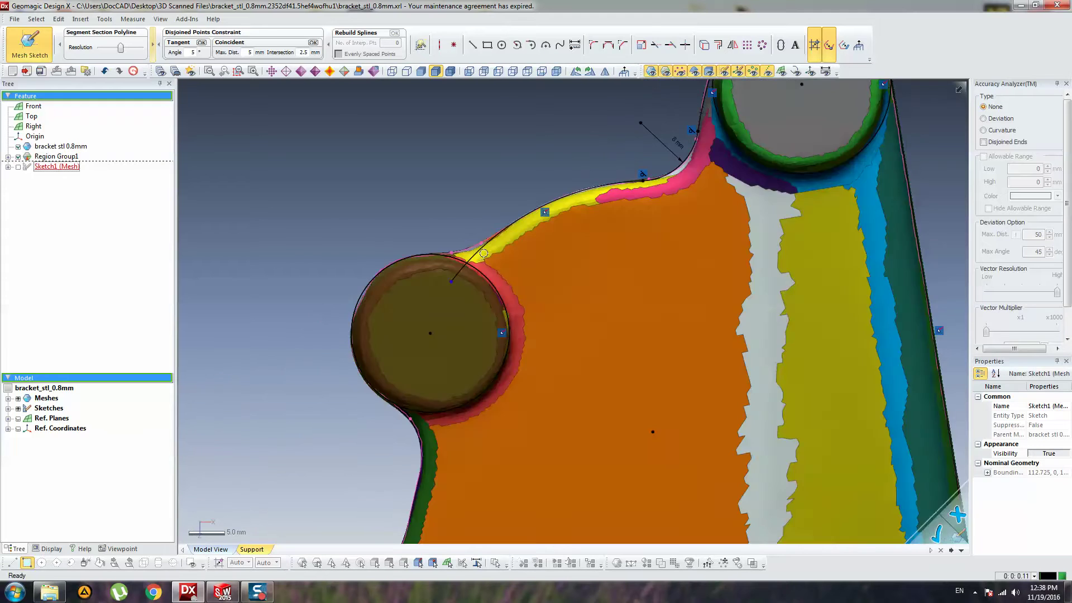
scroll(480, 251, up, 4)
ctrl+right_drag(479, 246, 558, 288)
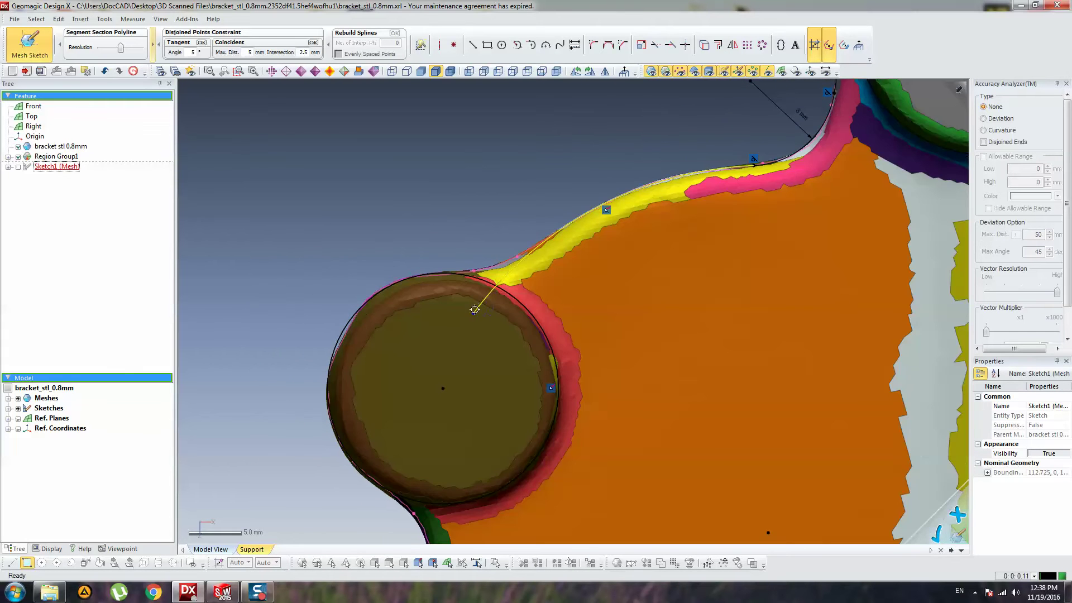
click(501, 44)
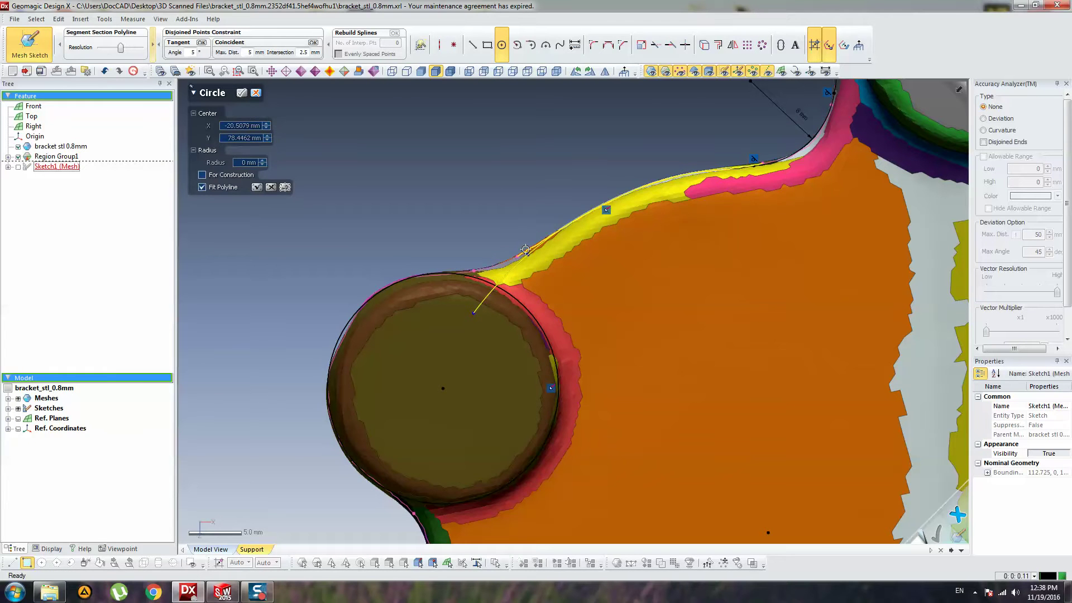
key(Escape)
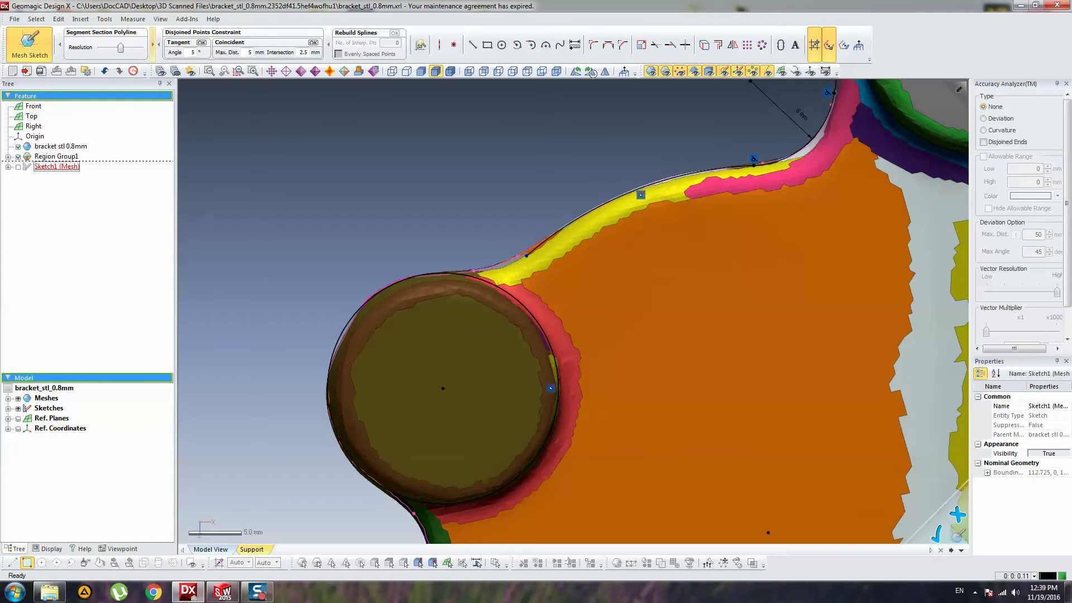
Draw a concave three-point arc from the shortened arc's end point to a point above the side boss, passing close to its circle.
click(545, 45)
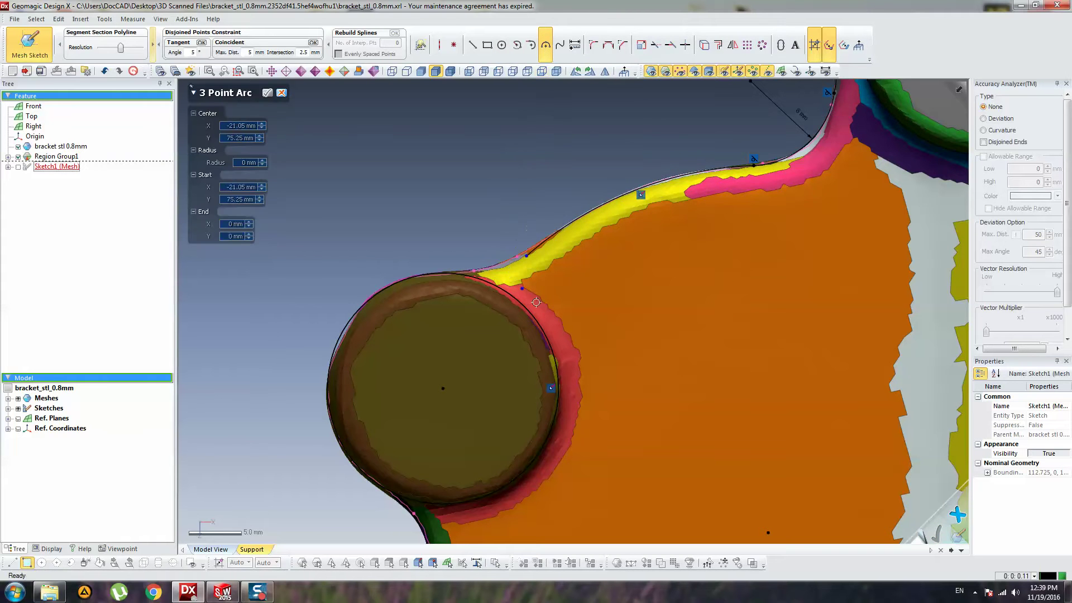
click(527, 255)
click(420, 242)
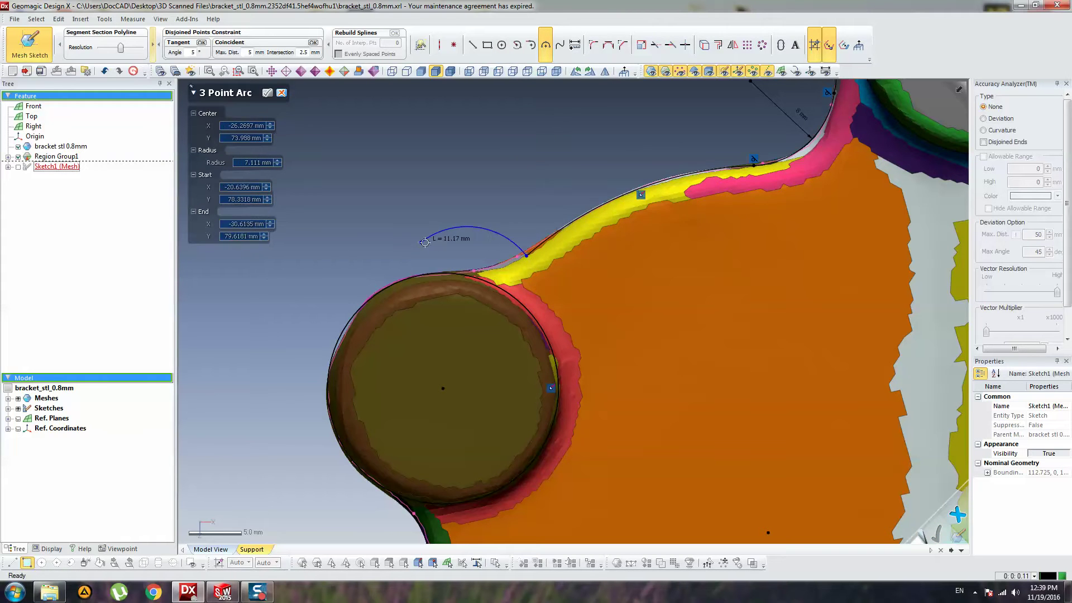
click(474, 258)
click(937, 533)
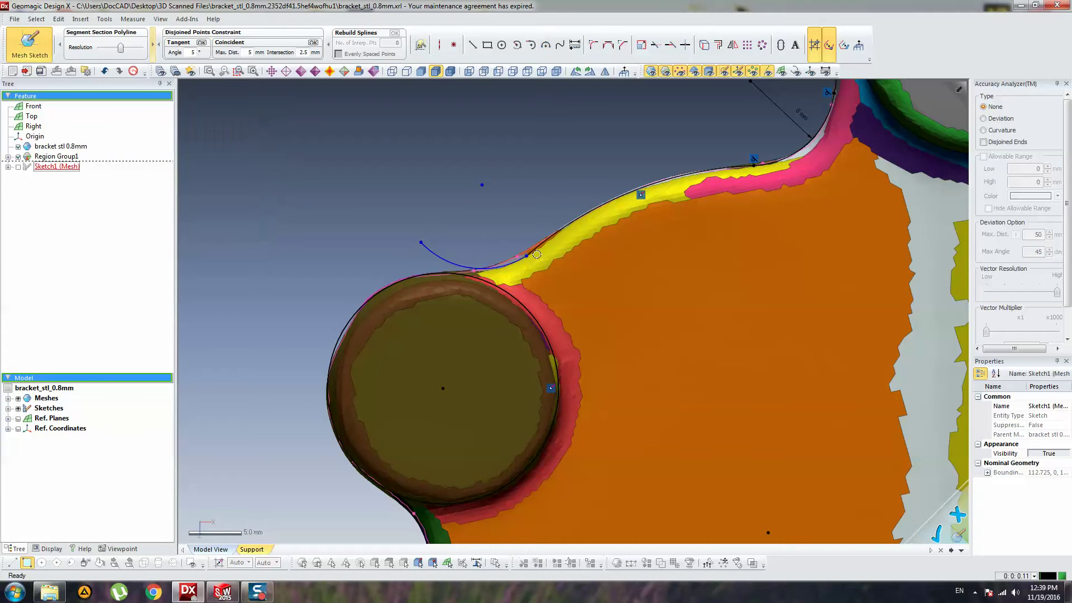
Apply Tangent constraints between the new concave arc and both the adjoining outline arc and the circle around the side boss.
shift+double_click(521, 259)
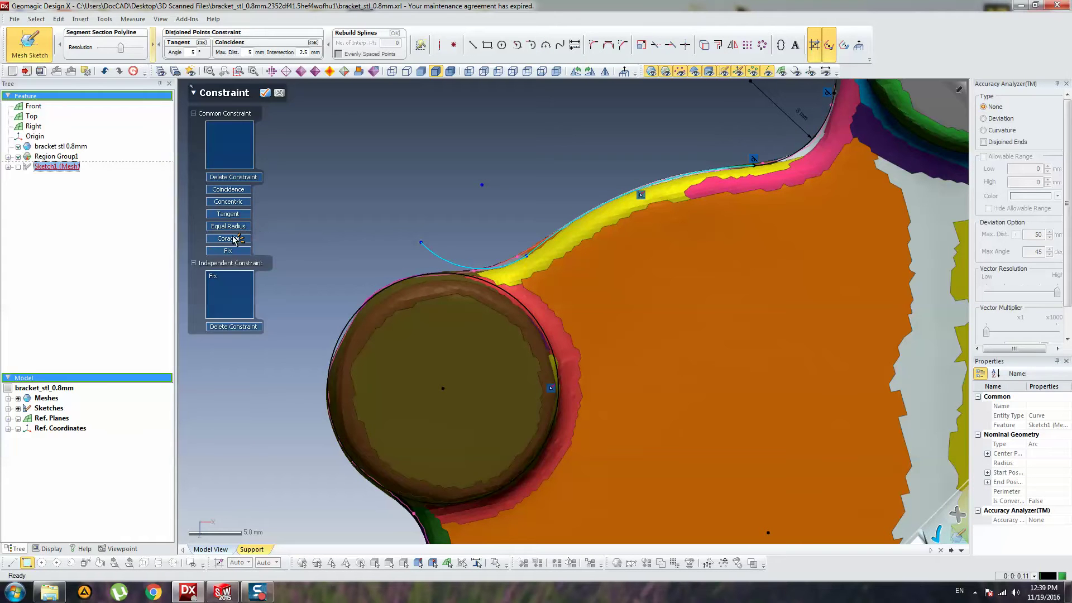
click(235, 215)
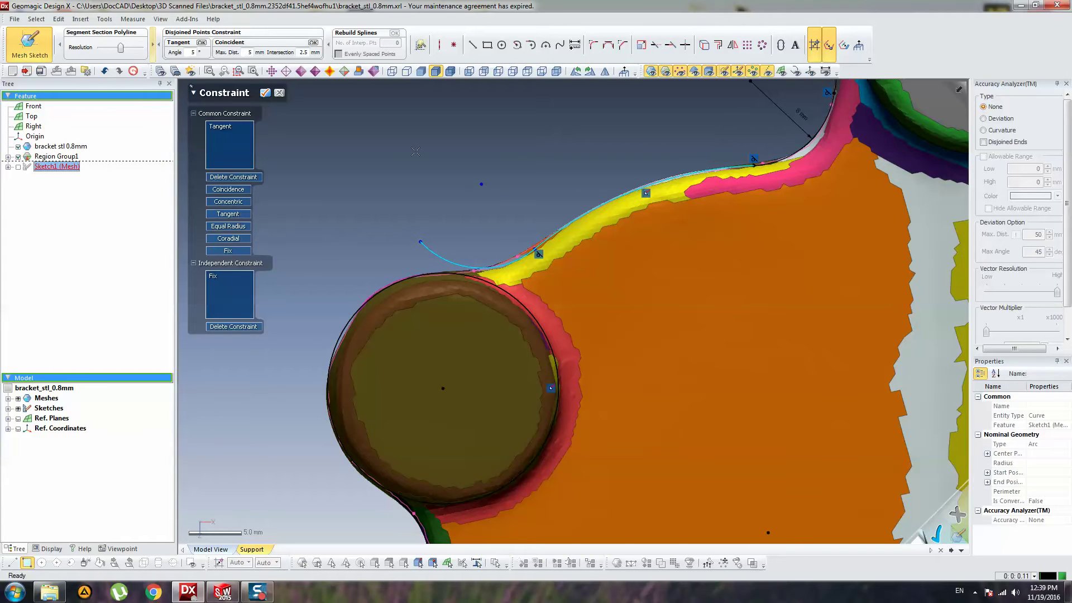
click(434, 274)
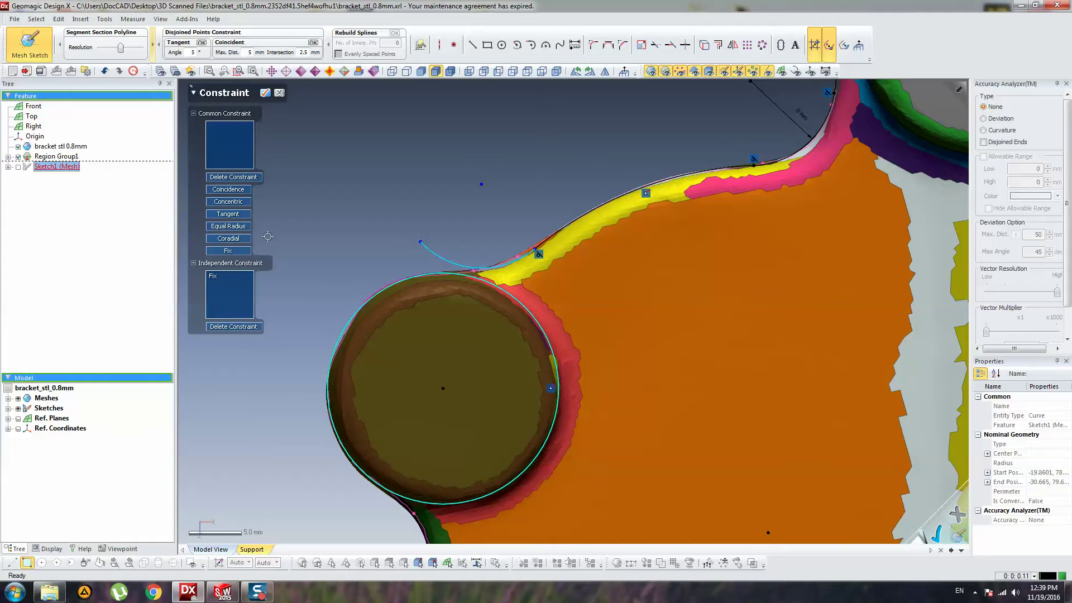
click(237, 215)
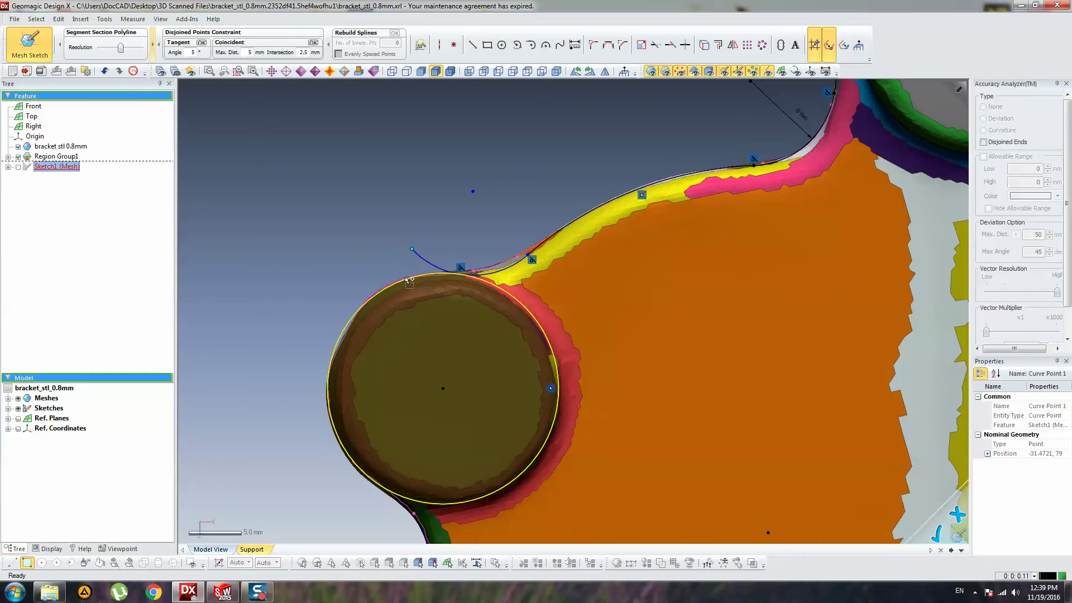
Add a Coincidence constraint between the concave arc's free end point and the circle around the side boss.
click(412, 248)
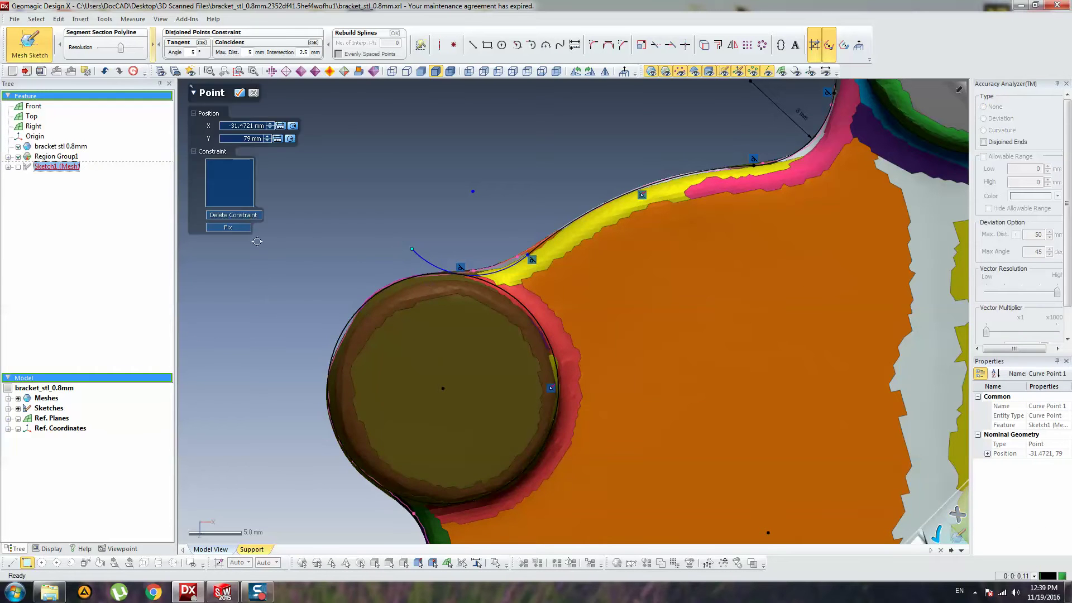
click(313, 217)
click(411, 248)
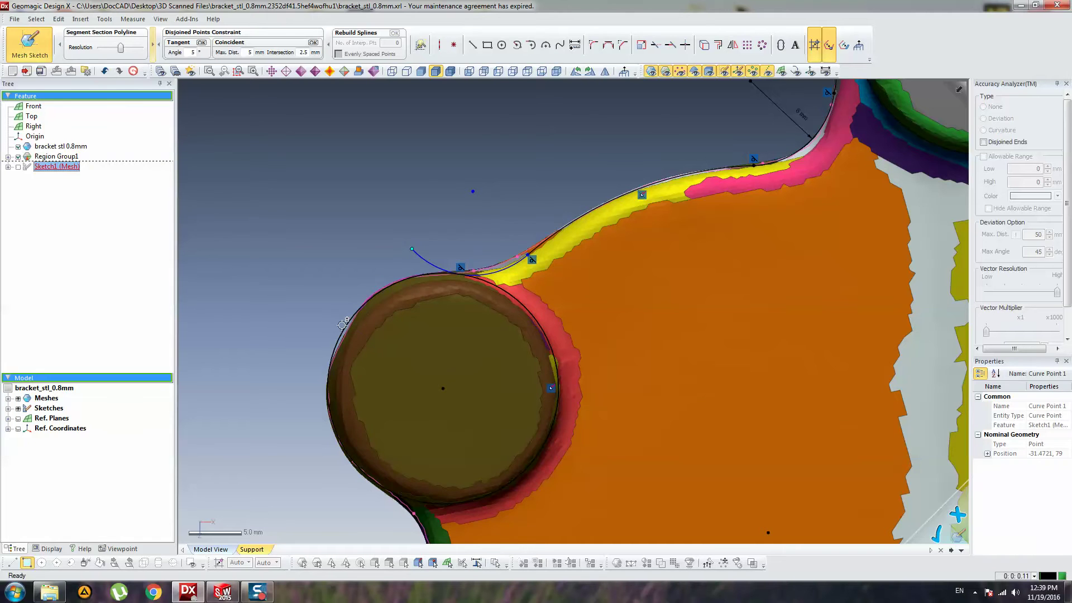
click(342, 323)
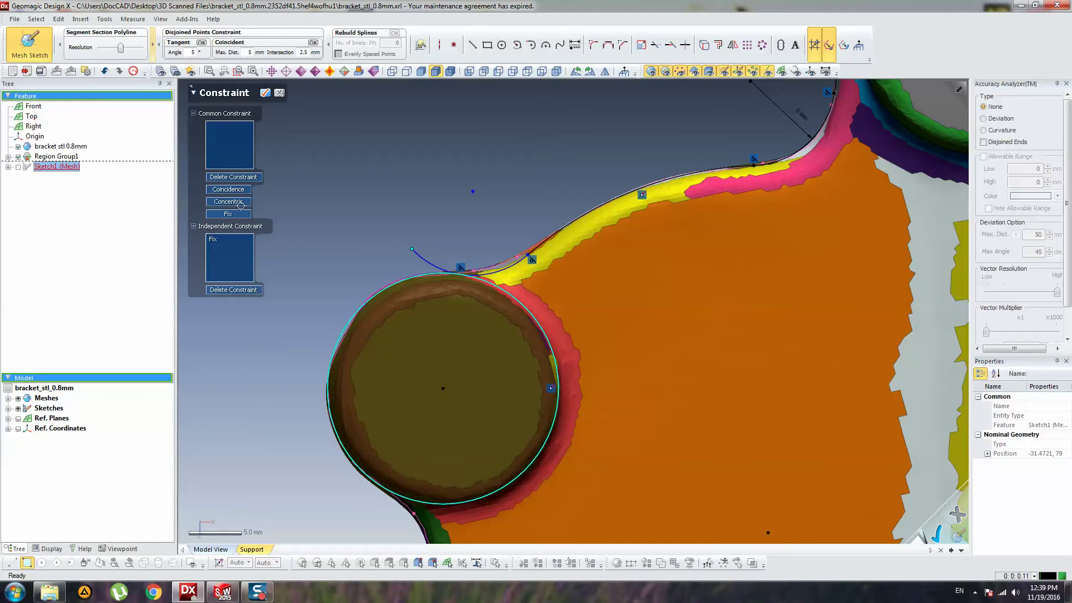
click(516, 230)
Reshape the concave arc above the side boss to follow the outline at about 16.3 mm radius and apply a Fix constraint.
drag(507, 271, 500, 261)
double_click(500, 263)
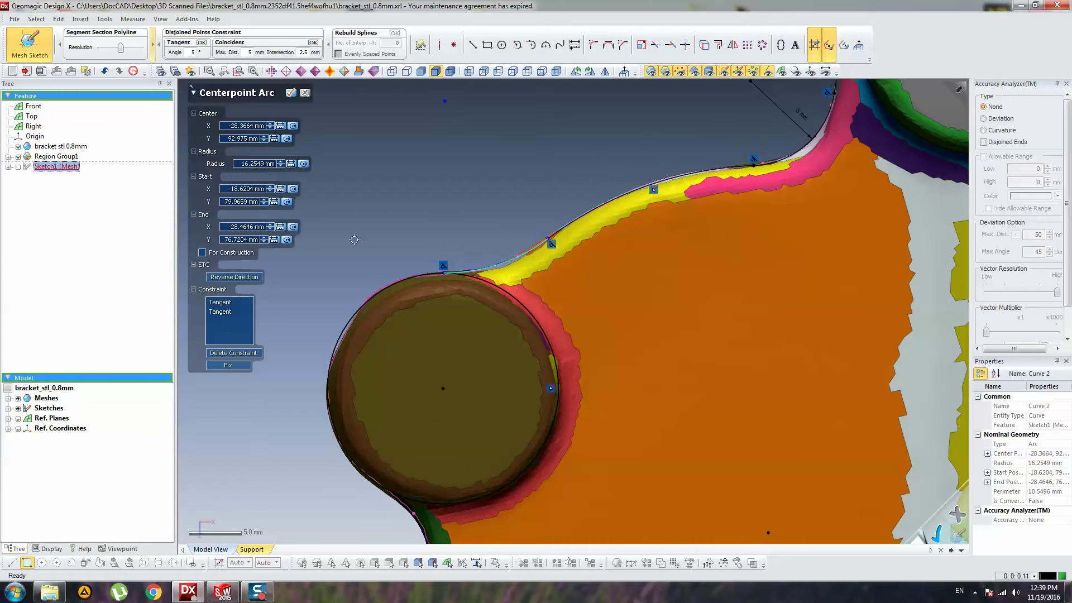
click(225, 366)
click(536, 229)
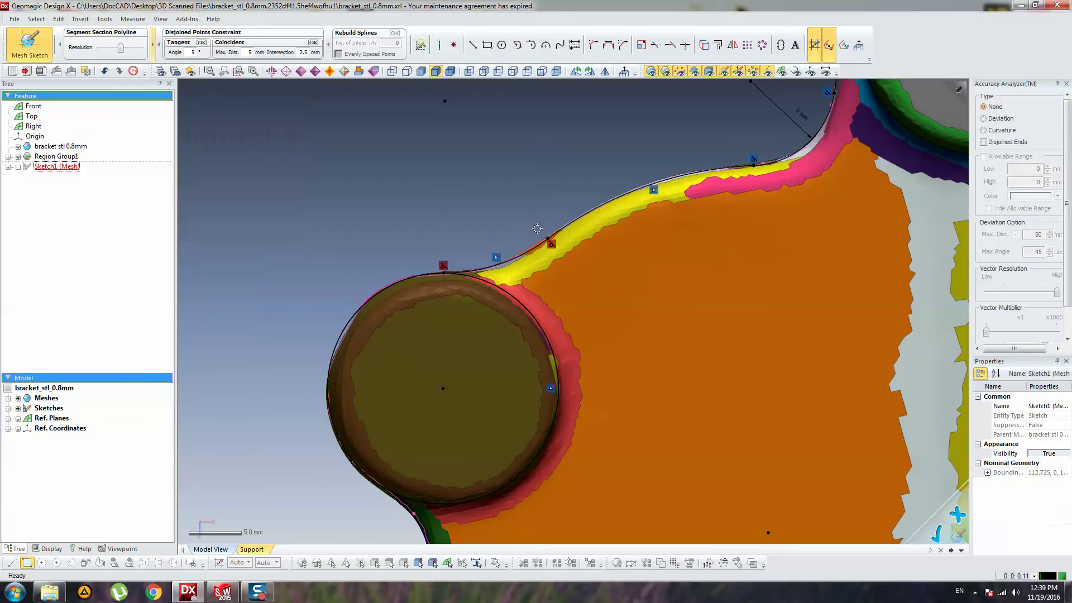
Sketch a line about 45 mm long from inside the side boss circle to inside the lower boss circle along the outline.
scroll(622, 225, up, 1)
scroll(712, 262, down, 6)
scroll(712, 261, down, 3)
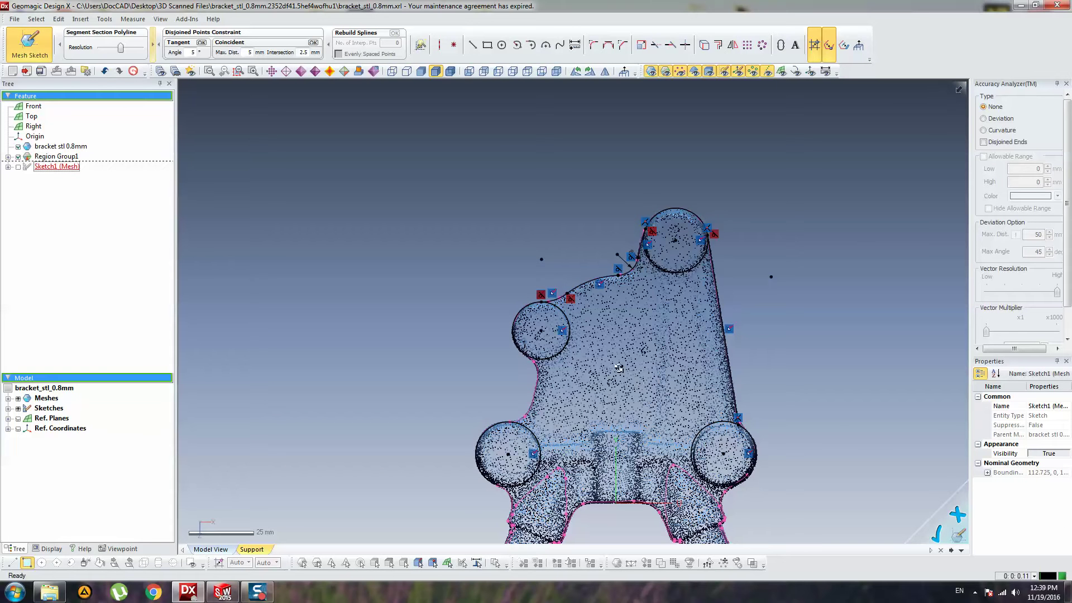
middle_drag(618, 367, 600, 256)
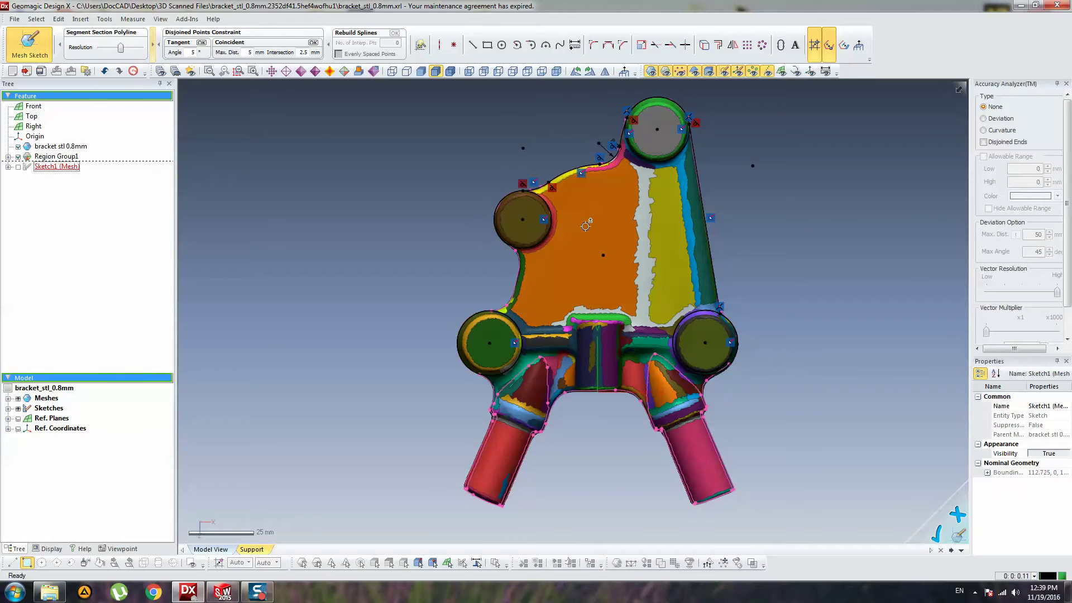
scroll(508, 266, up, 3)
middle_drag(507, 244, 521, 326)
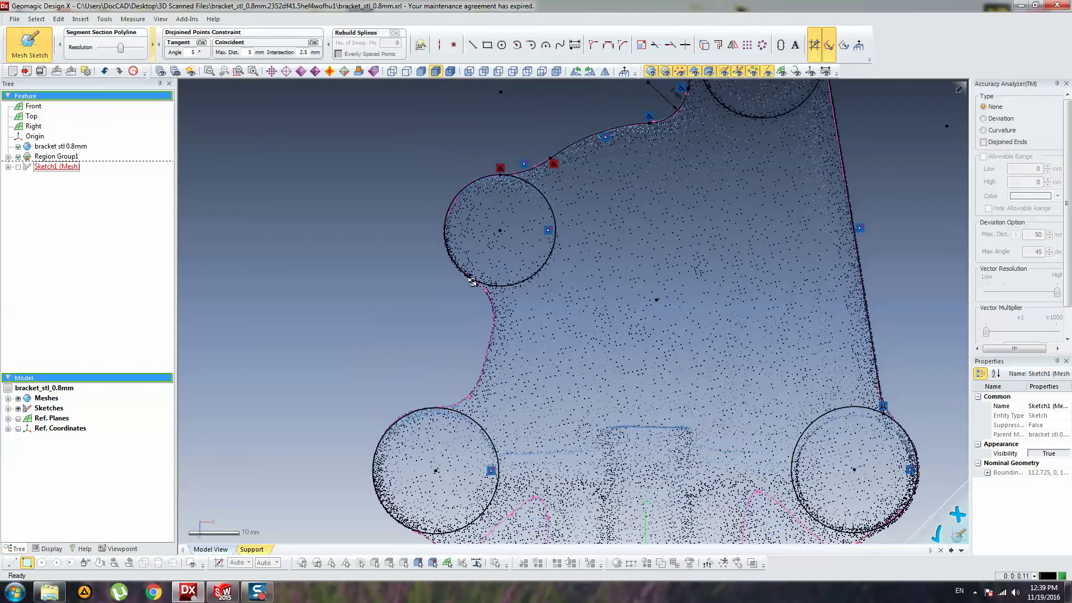
click(472, 45)
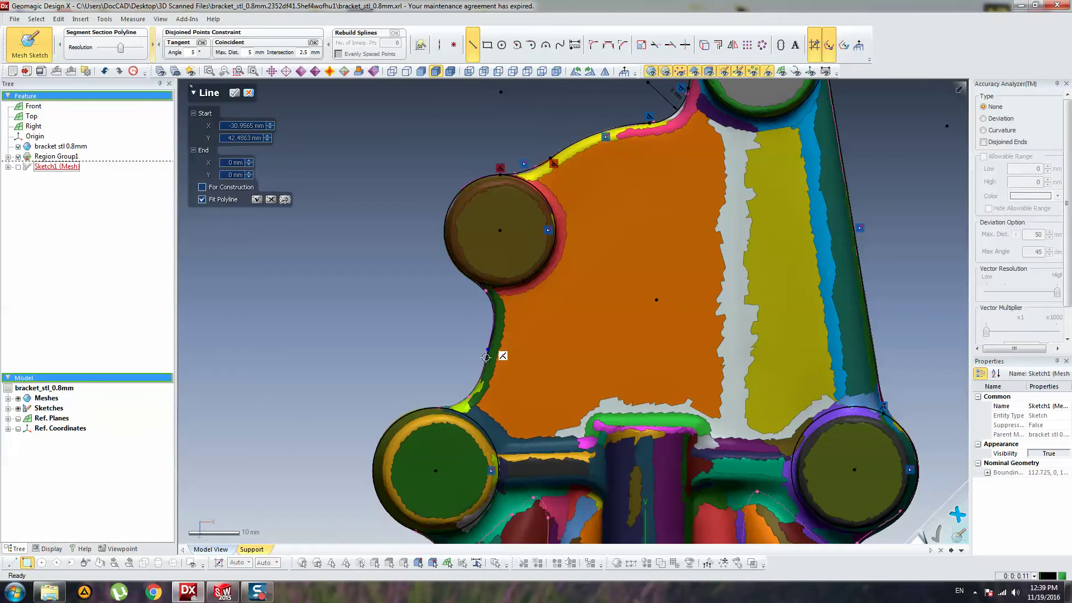
click(517, 254)
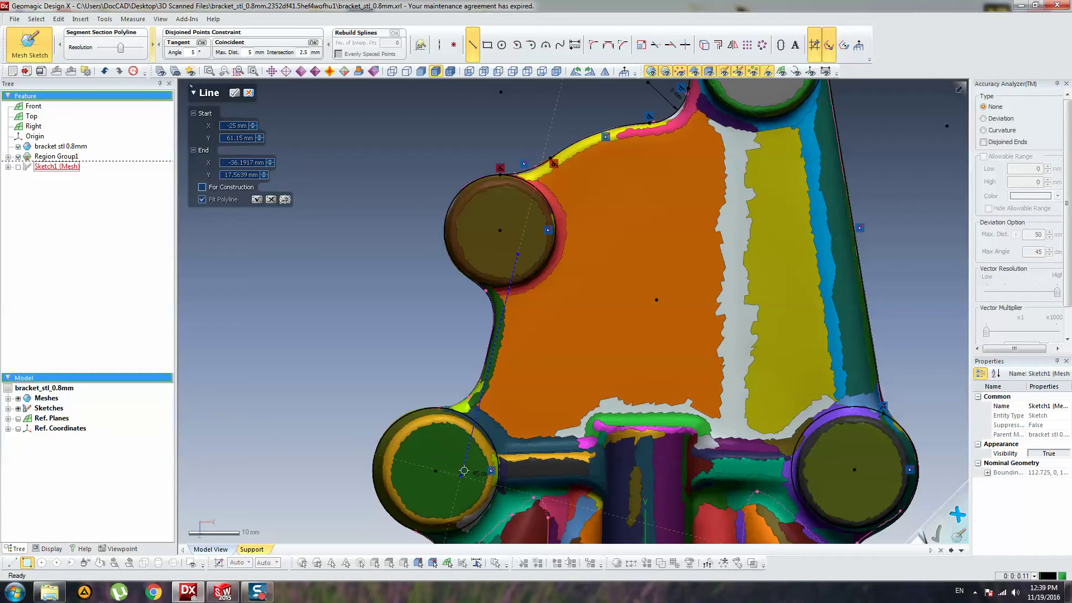
click(461, 477)
key(Escape)
Adjust the line's end points and position to match the straight outline between the side and lower bosses, and fix it.
click(513, 250)
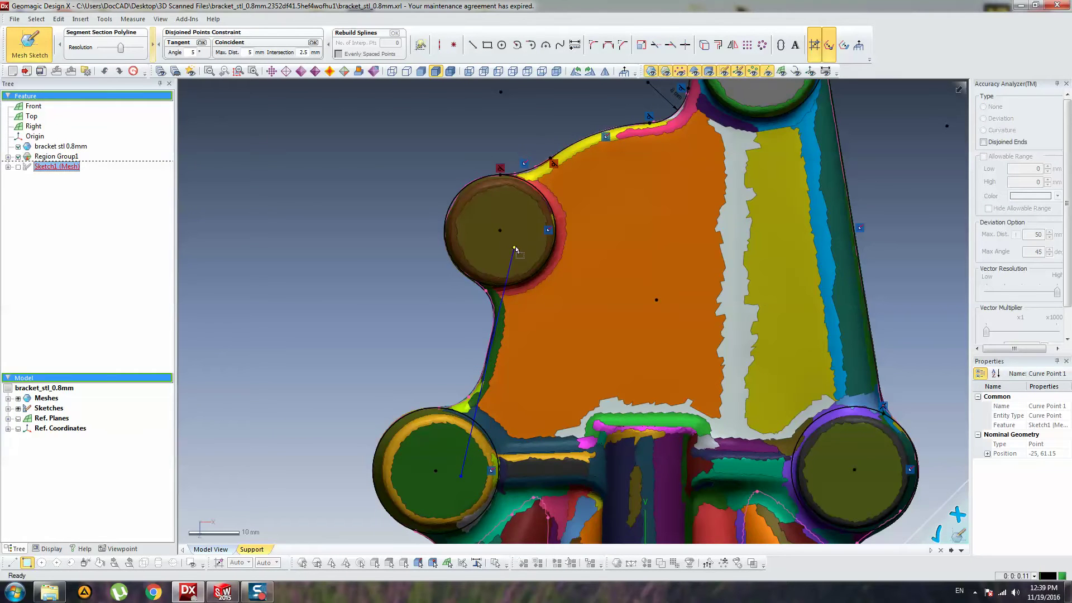
click(461, 479)
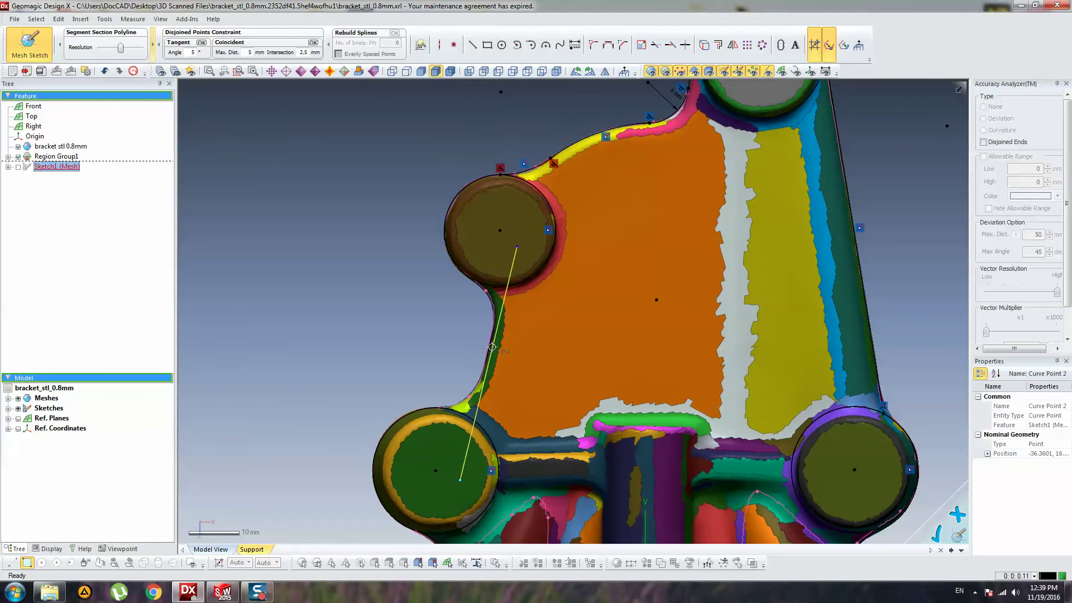
click(483, 378)
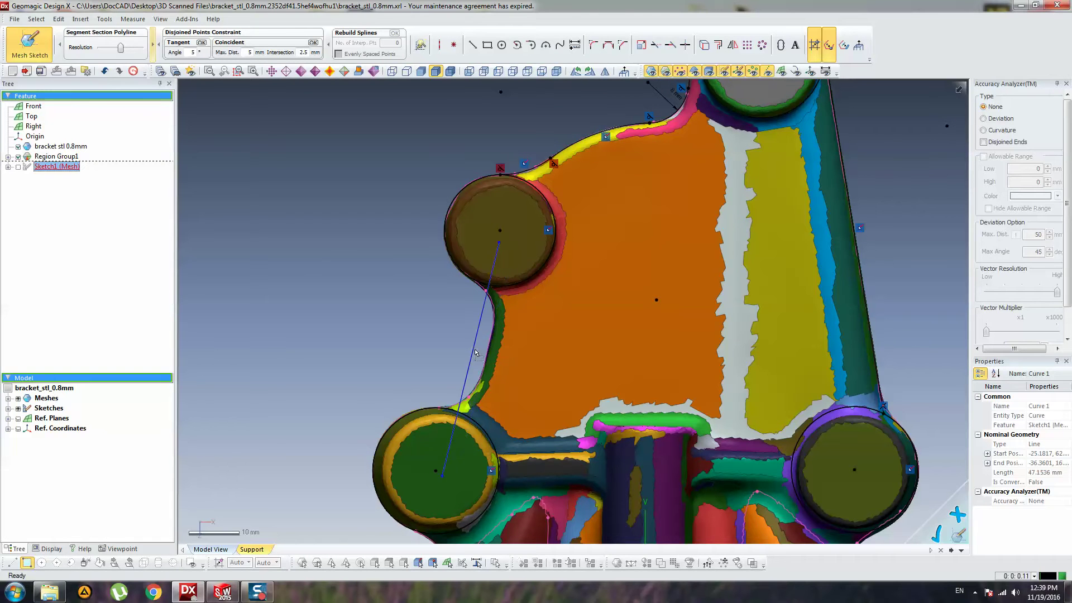
click(513, 241)
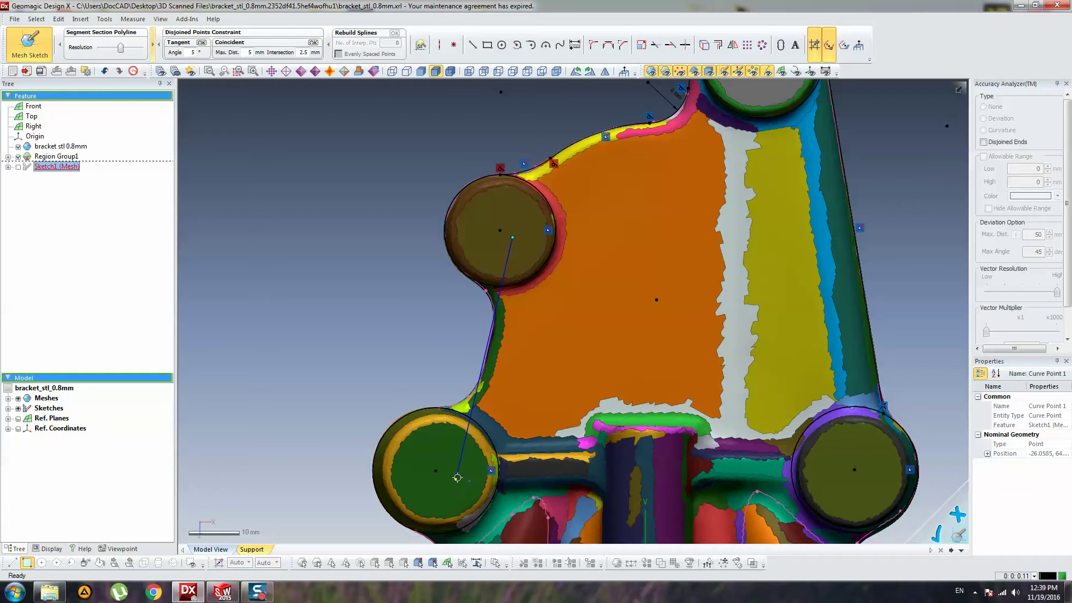
click(494, 348)
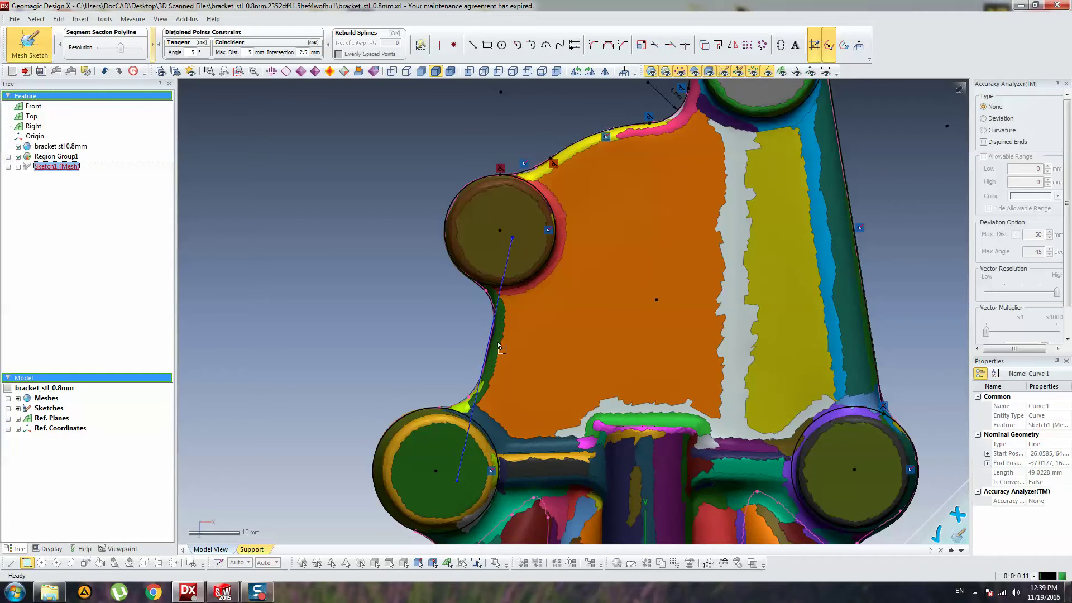
double_click(507, 268)
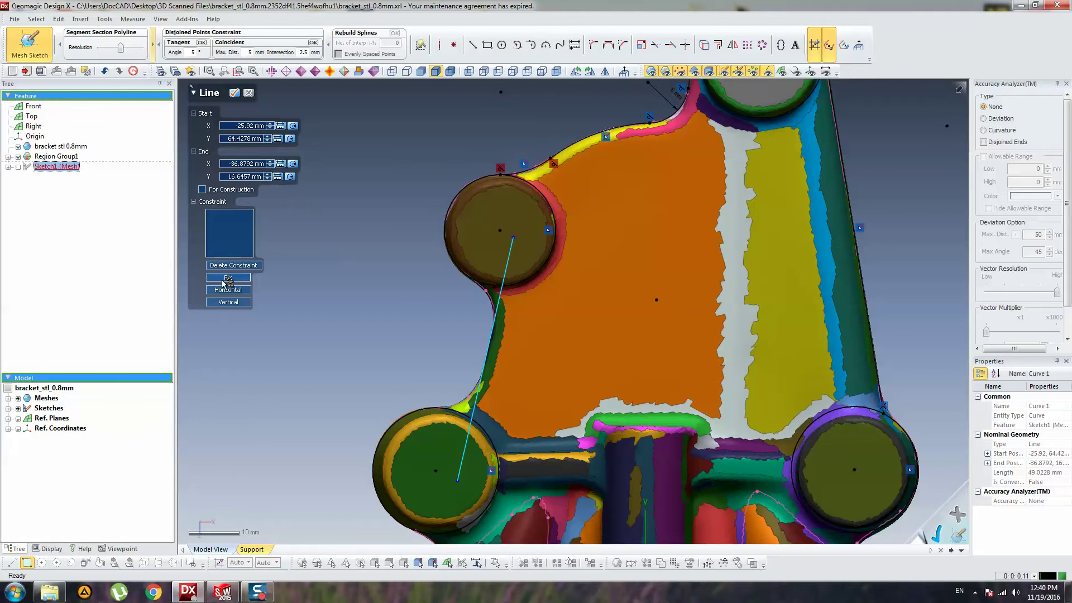
click(292, 271)
Shorten the line's upper end to where the outline starts curving towards the side boss.
scroll(510, 297, down, 1)
scroll(491, 232, up, 3)
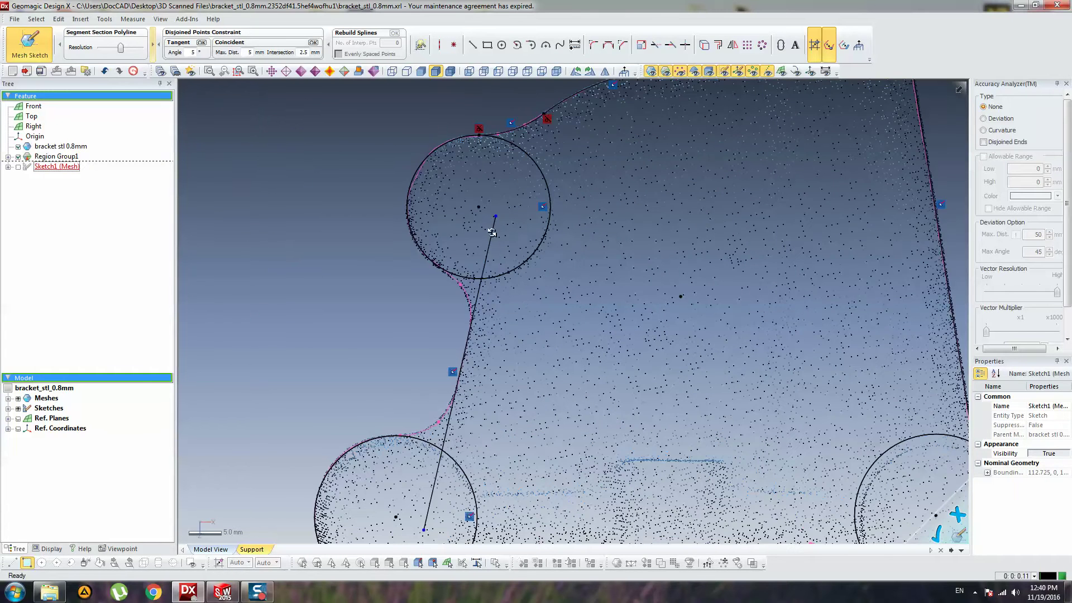
drag(498, 216, 475, 305)
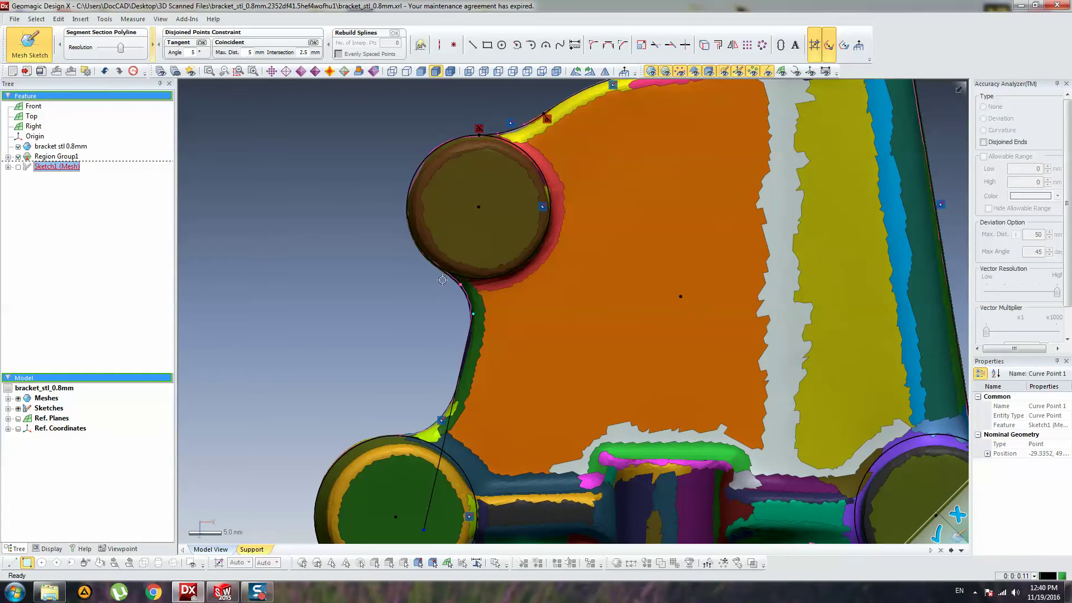
click(636, 141)
click(502, 45)
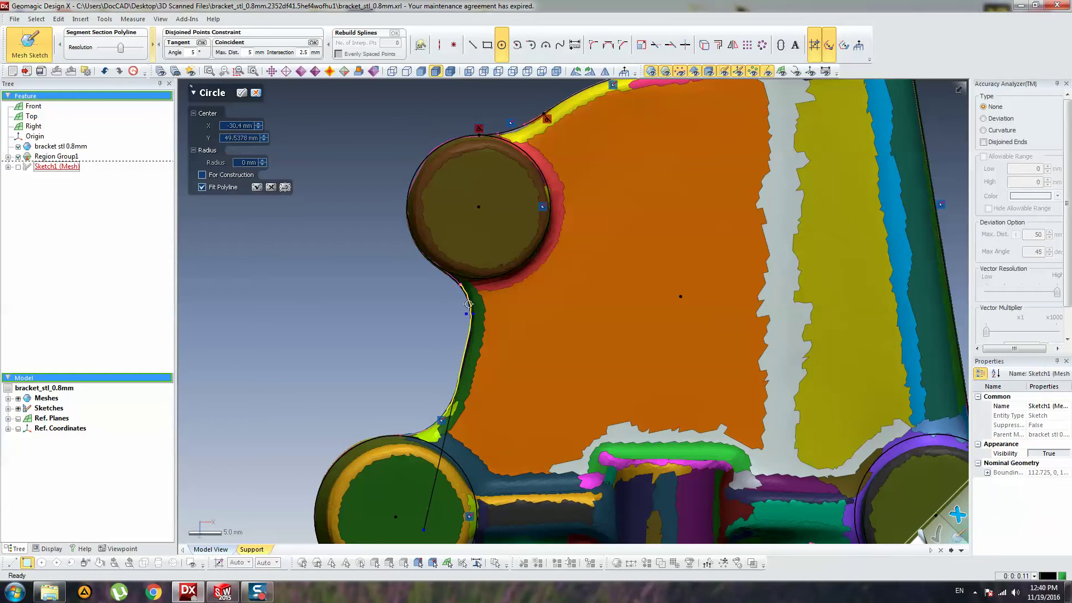
click(447, 304)
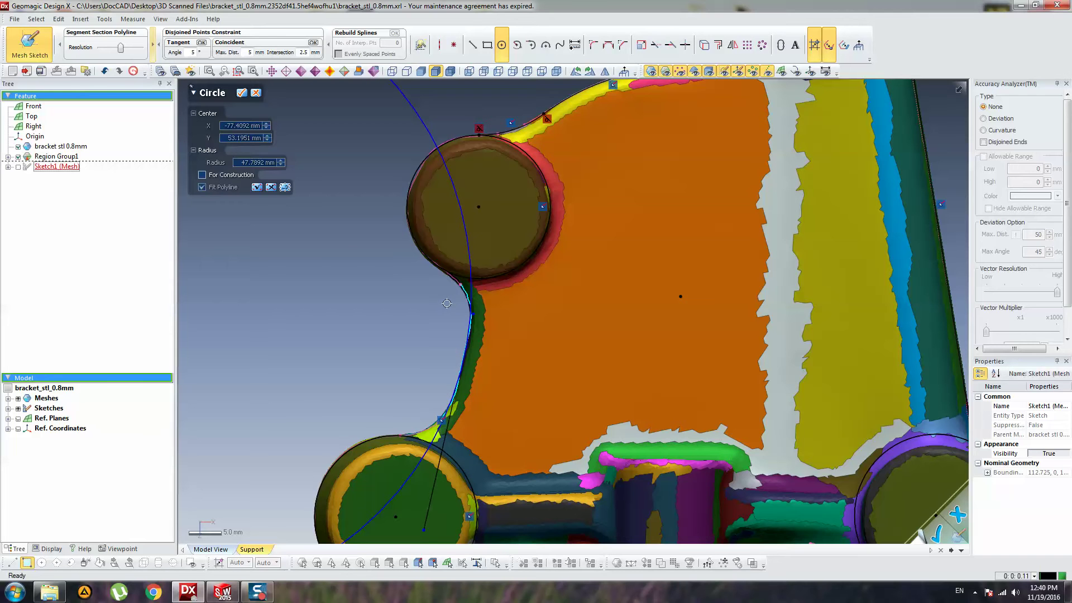
key(Escape)
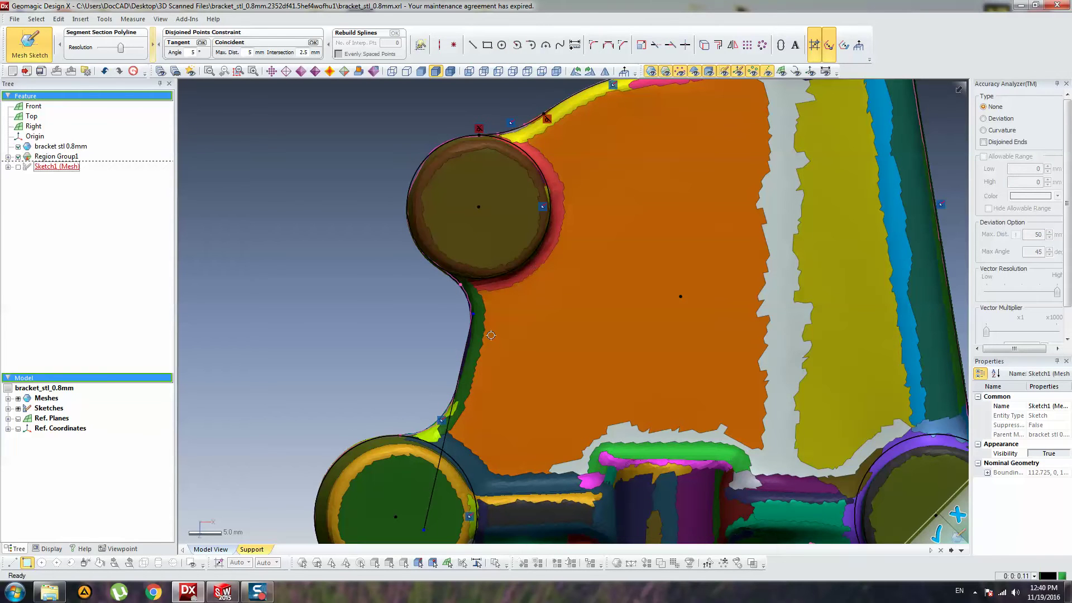
Draw a three-point arc of about 3.7 mm radius from the line's upper end to a point outside the outline below the side boss.
click(545, 45)
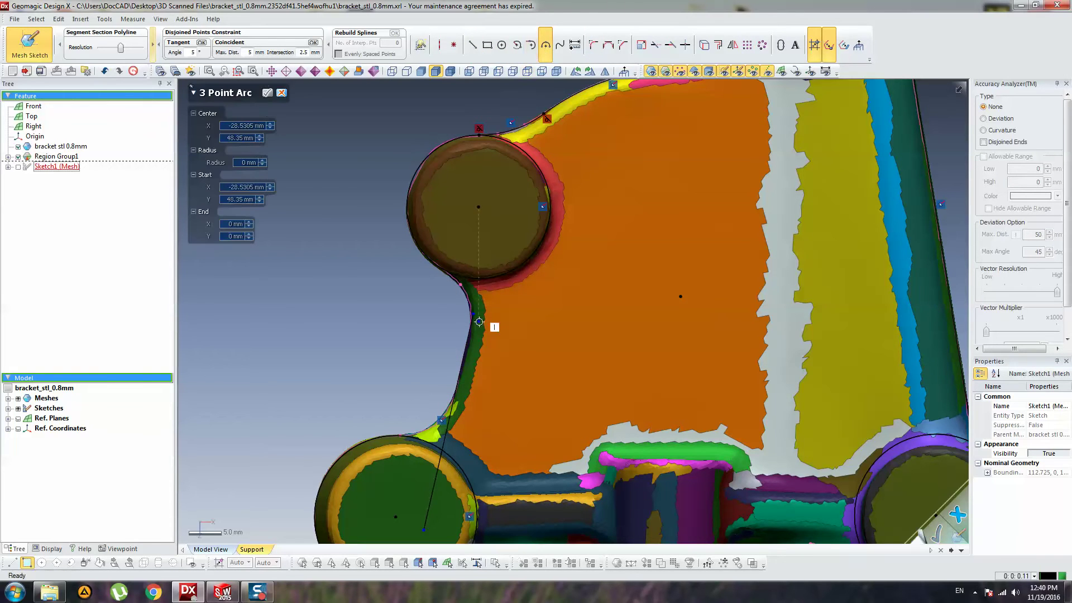
scroll(402, 316, up, 3)
click(309, 259)
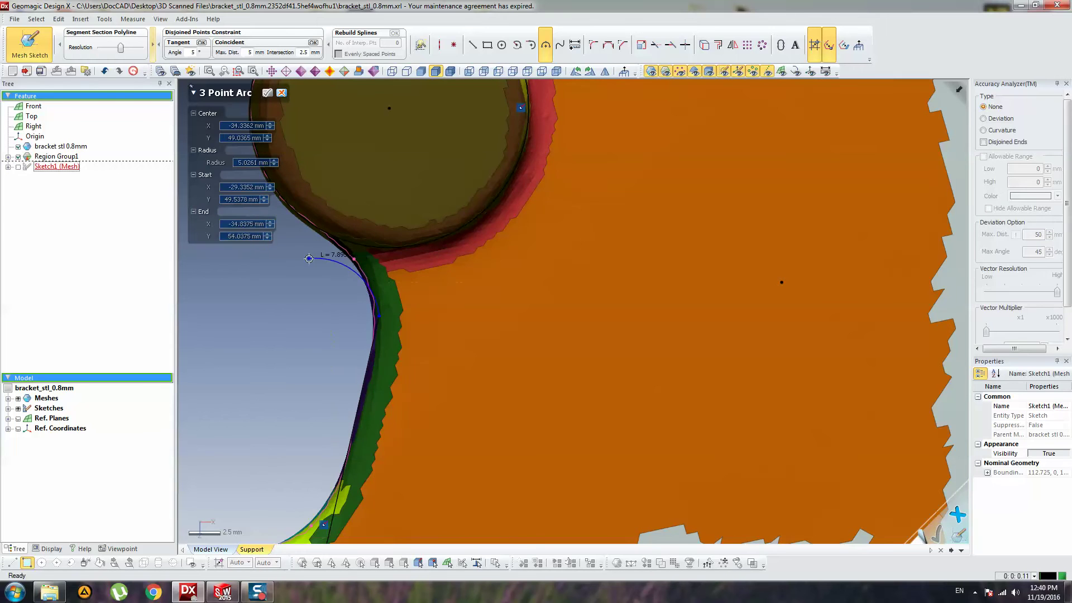
click(379, 276)
key(Escape)
Make the new arc tangent to the line and the side boss circle, with its free end coincident with that circle.
click(380, 324)
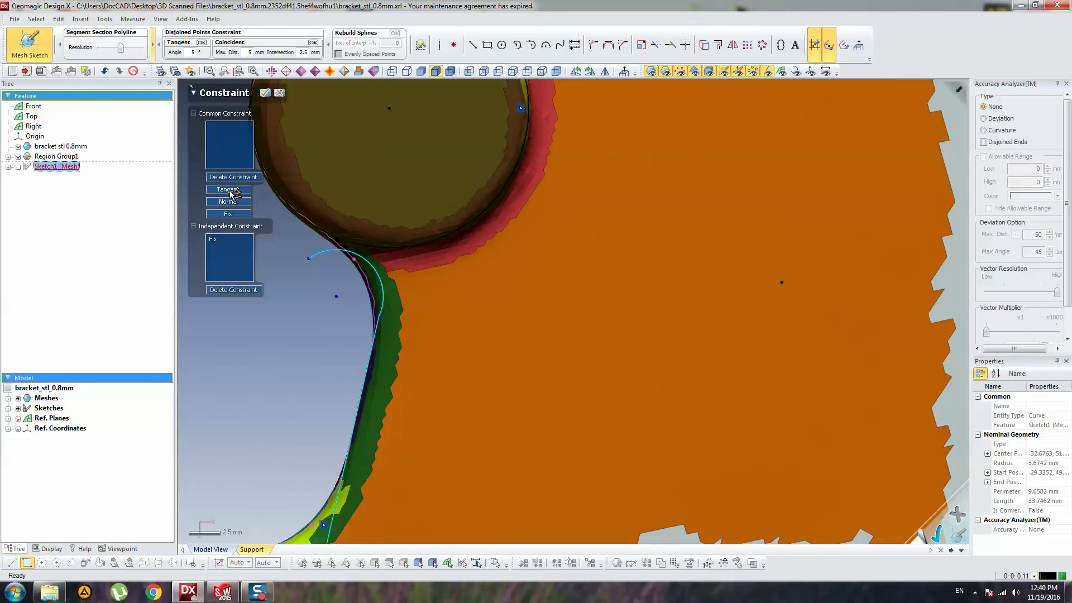
click(290, 205)
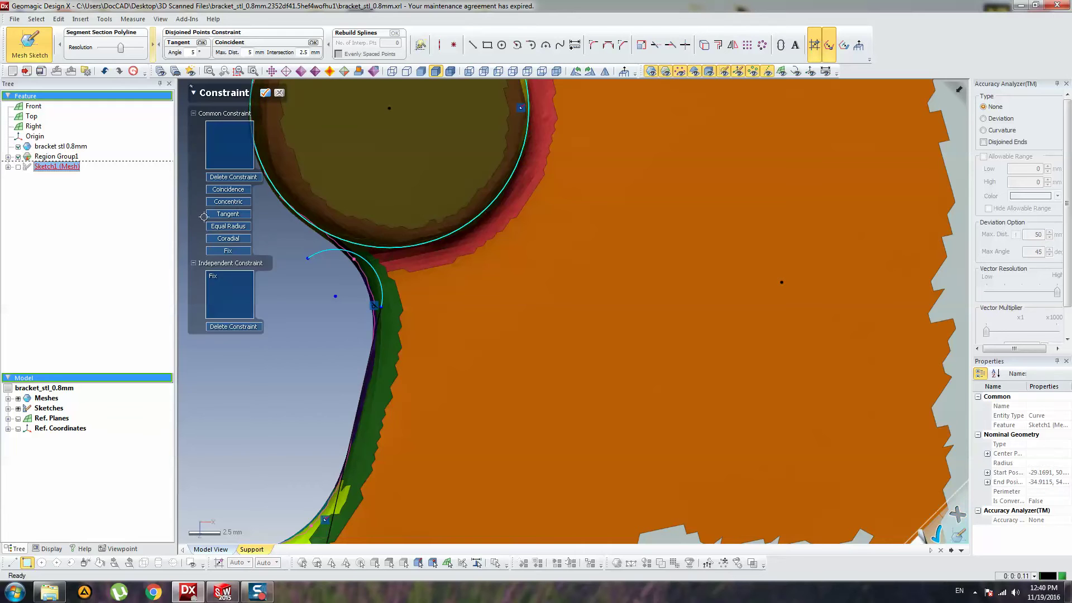
click(237, 214)
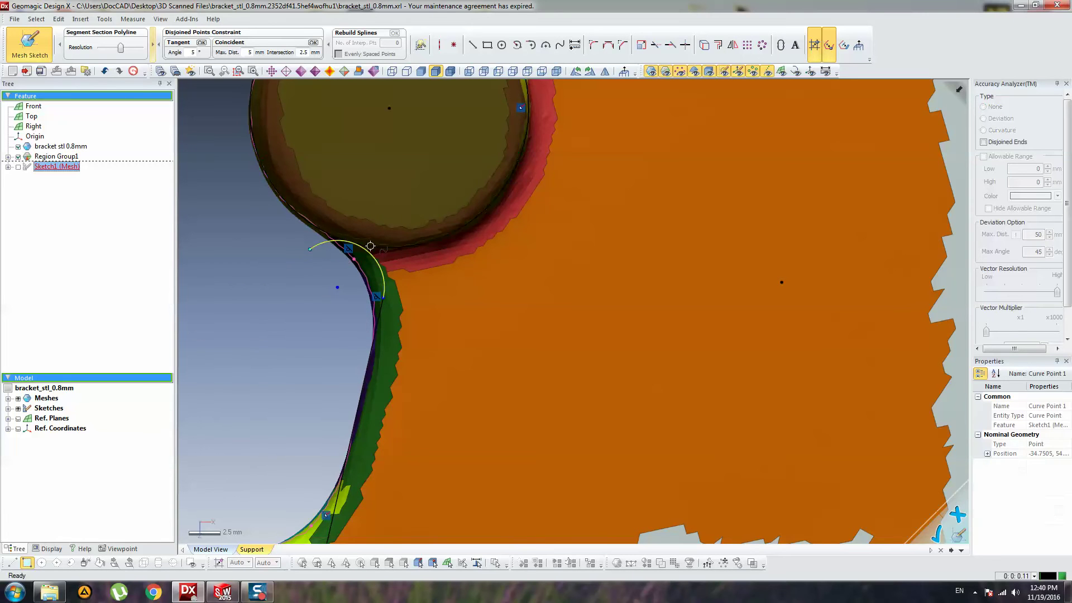
click(374, 249)
click(239, 202)
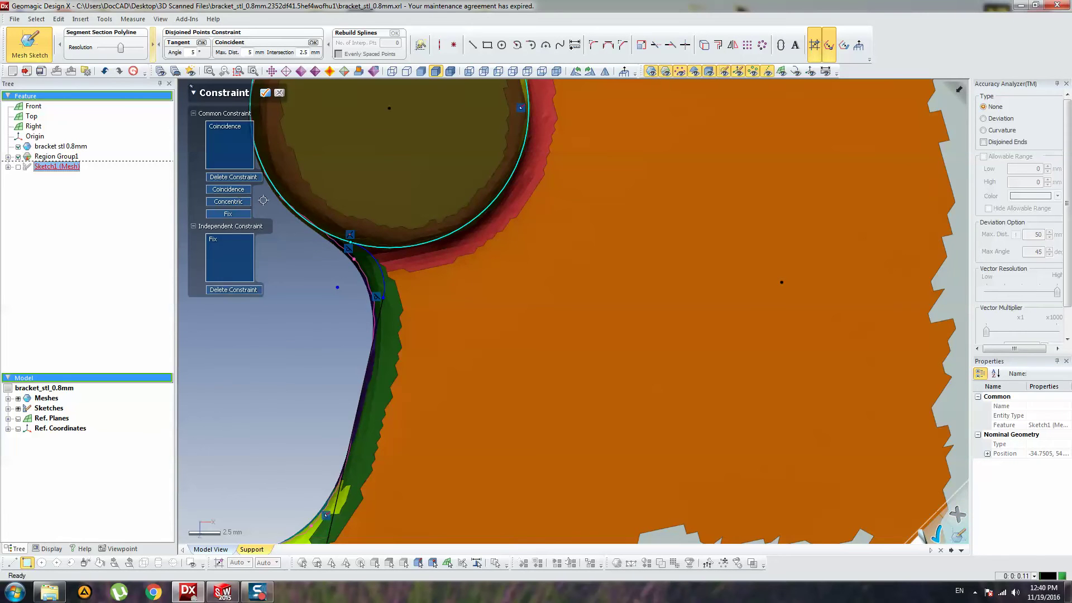
Reshape the arc below the side boss to follow the outline at about 7.9 mm radius and apply a Fix constraint.
drag(384, 329, 381, 332)
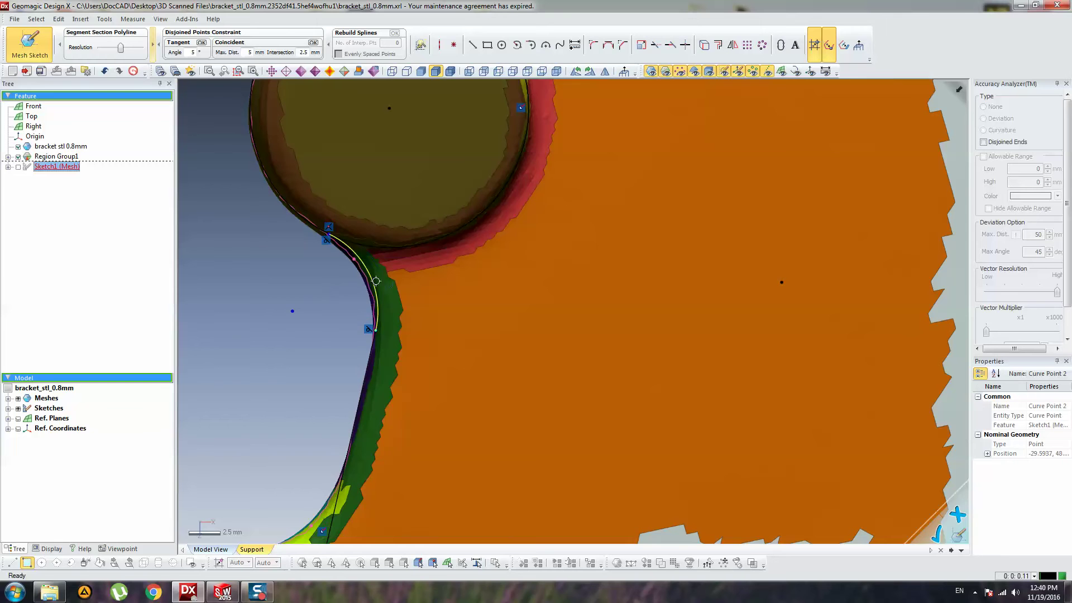
mouse_move(378, 294)
mouse_down()
mouse_move(362, 290)
mouse_move(377, 273)
mouse_move(368, 278)
mouse_up()
double_click(344, 245)
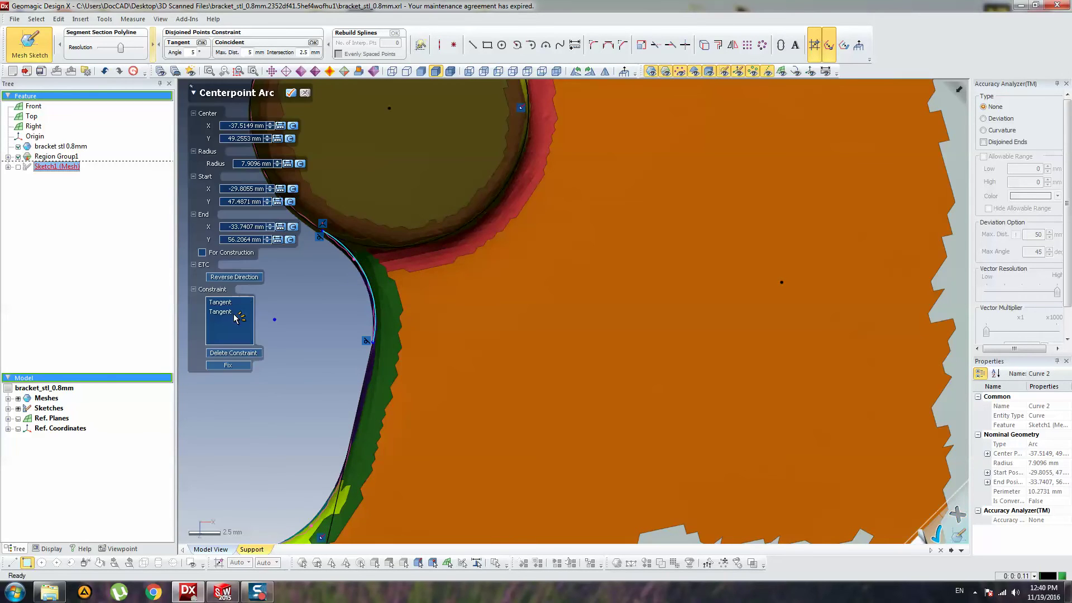
click(236, 367)
click(349, 363)
Shorten the line's lower end to where the outline starts curving towards the lower boss.
scroll(434, 355, down, 4)
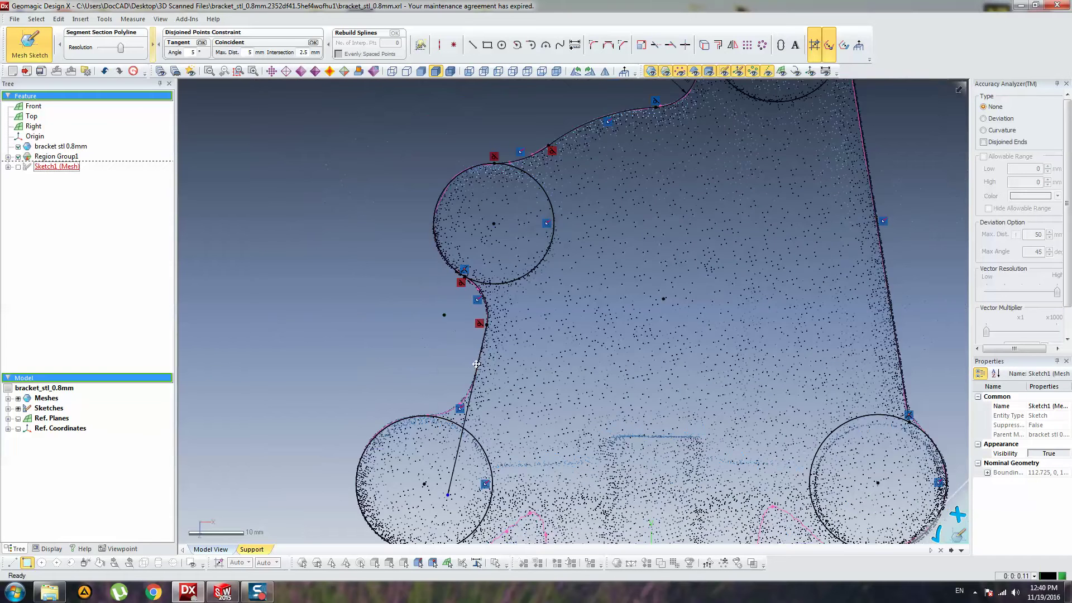
scroll(446, 391, up, 2)
ctrl+right_drag(462, 451, 488, 349)
scroll(488, 348, up, 1)
mouse_move(399, 495)
mouse_down()
mouse_move(482, 324)
mouse_move(480, 345)
mouse_up()
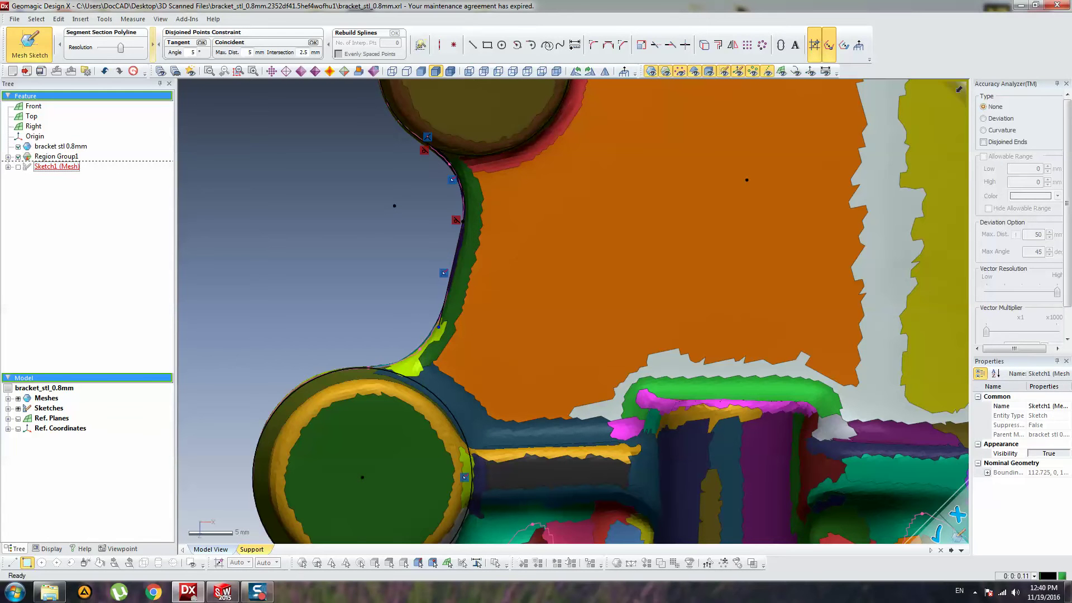
Draw a concave three-point arc of about 7.3 mm radius from the line's lower end to a point above the lower boss.
click(546, 45)
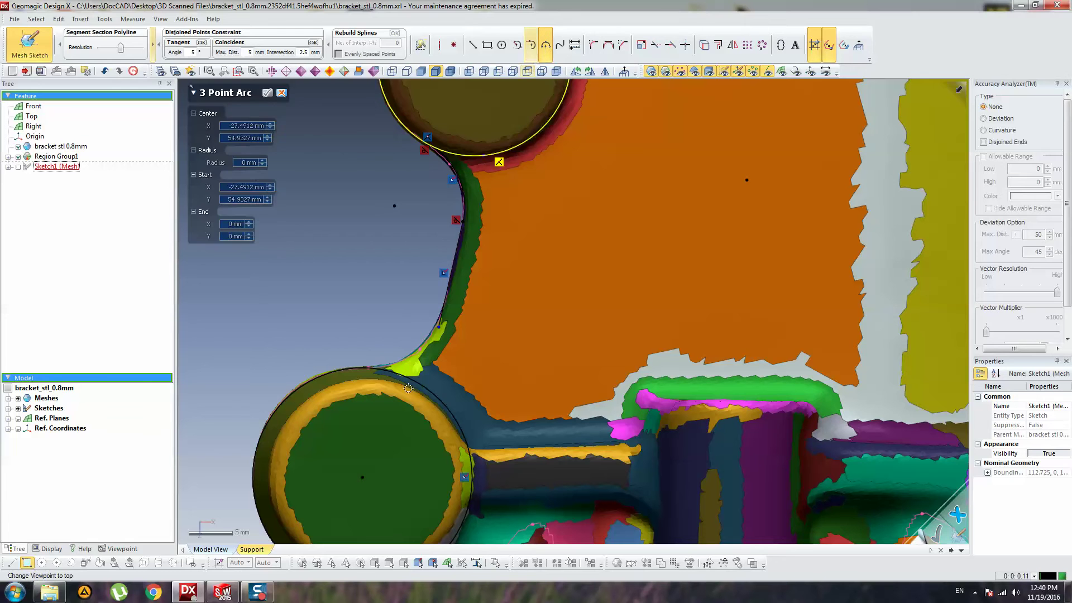
click(439, 328)
click(334, 345)
click(420, 351)
key(Escape)
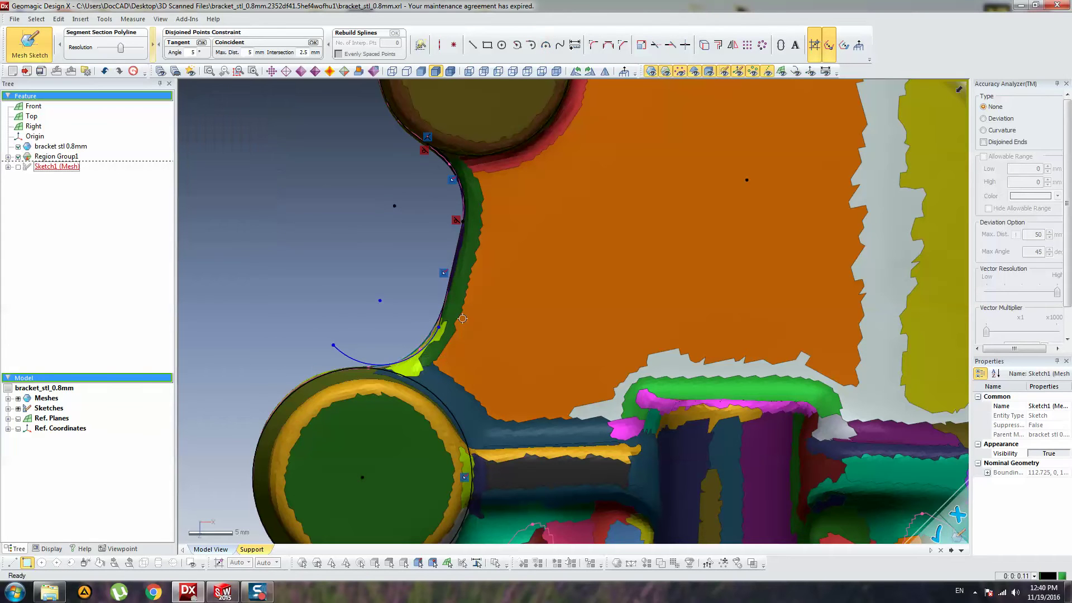
Make the new arc tangent to the line and the lower boss circle, with its free end coincident with that circle.
click(434, 332)
click(445, 322)
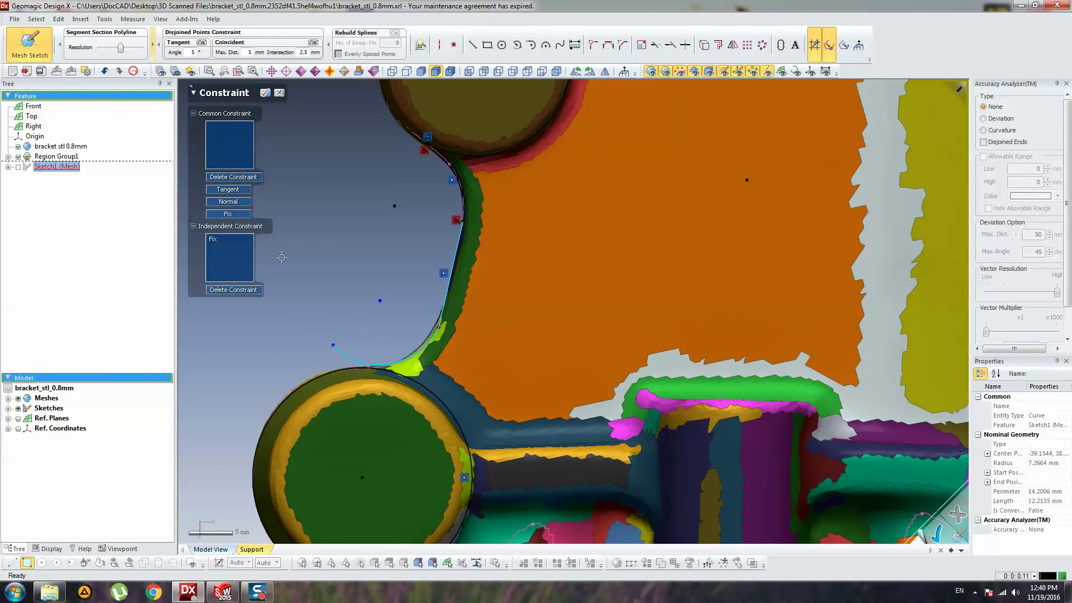
click(228, 189)
click(326, 375)
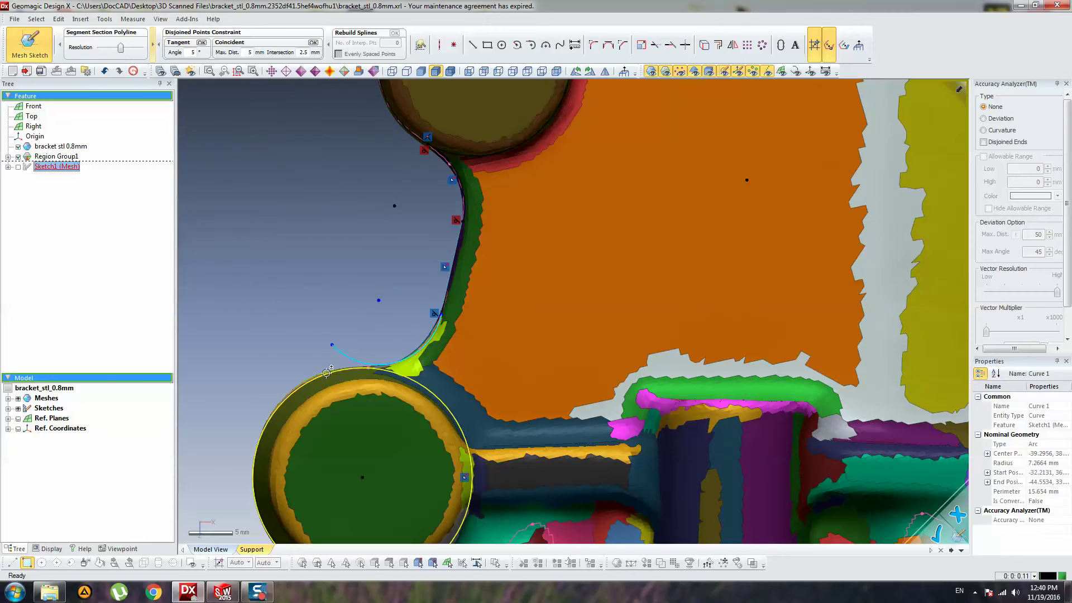
click(228, 214)
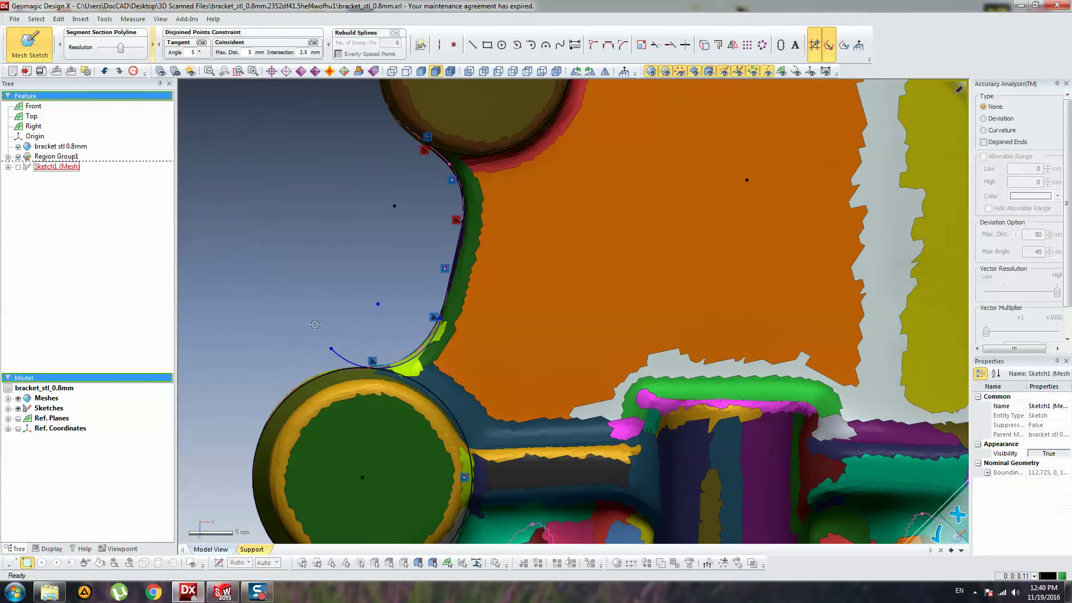
click(330, 348)
click(322, 376)
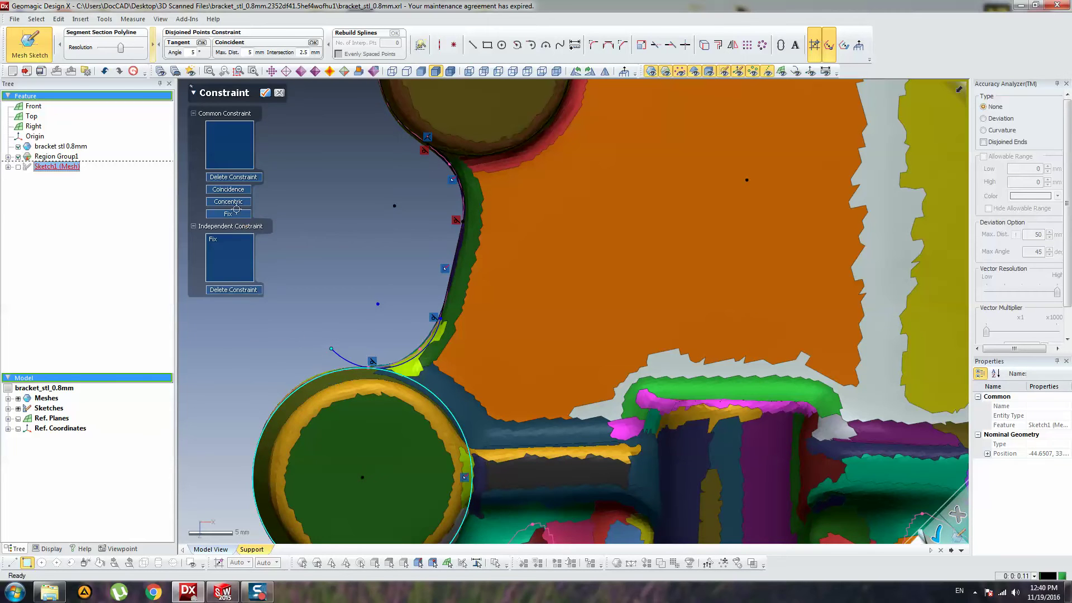
click(237, 202)
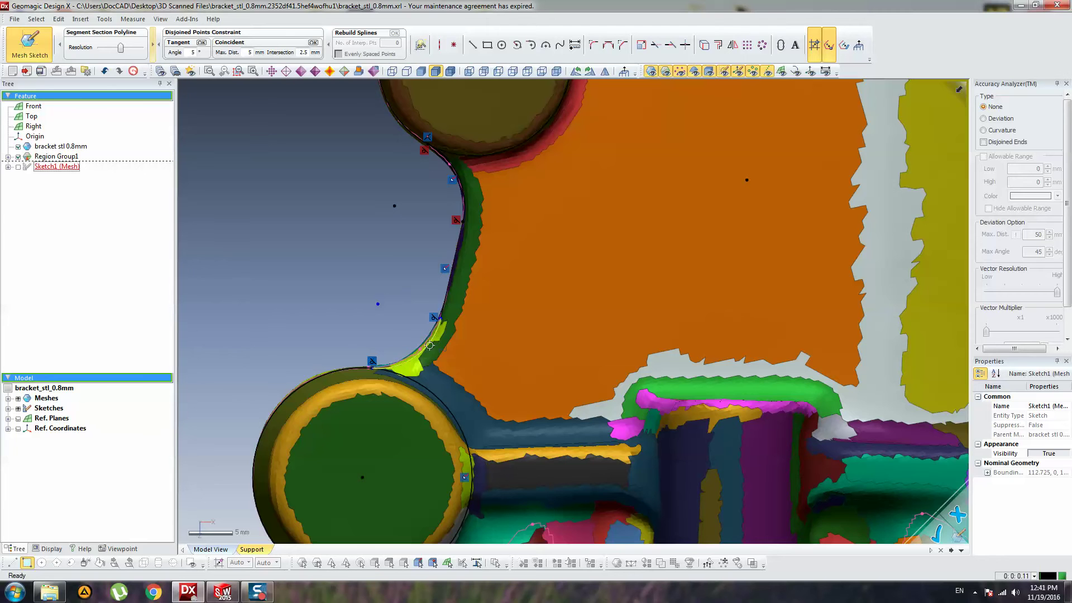
Reshape the arc above the lower boss to follow the outline at about 8.3 mm radius and apply a Fix constraint.
drag(429, 345, 422, 351)
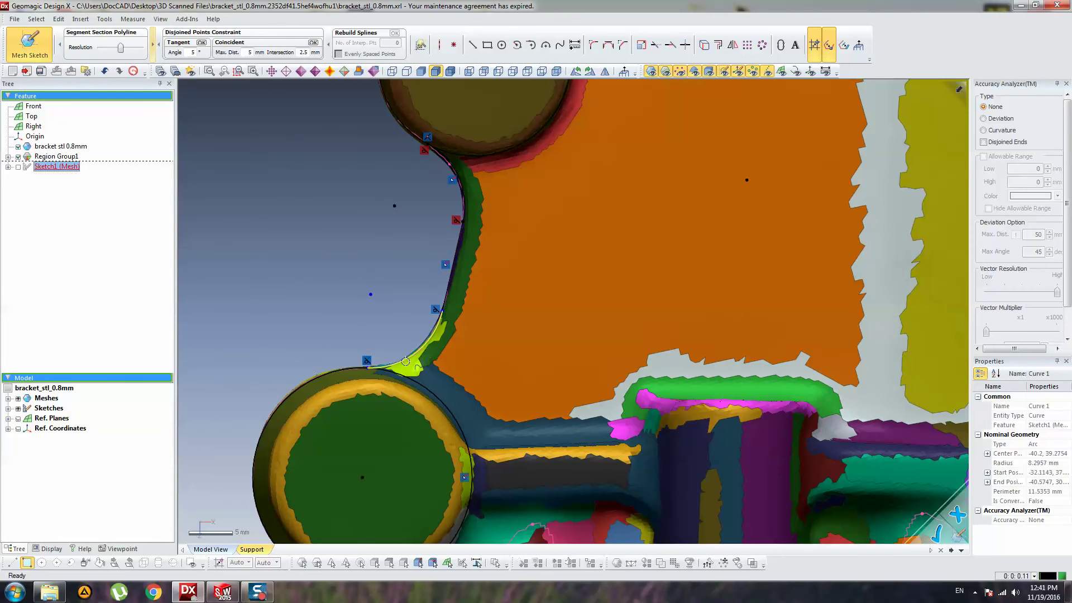
double_click(405, 361)
click(226, 366)
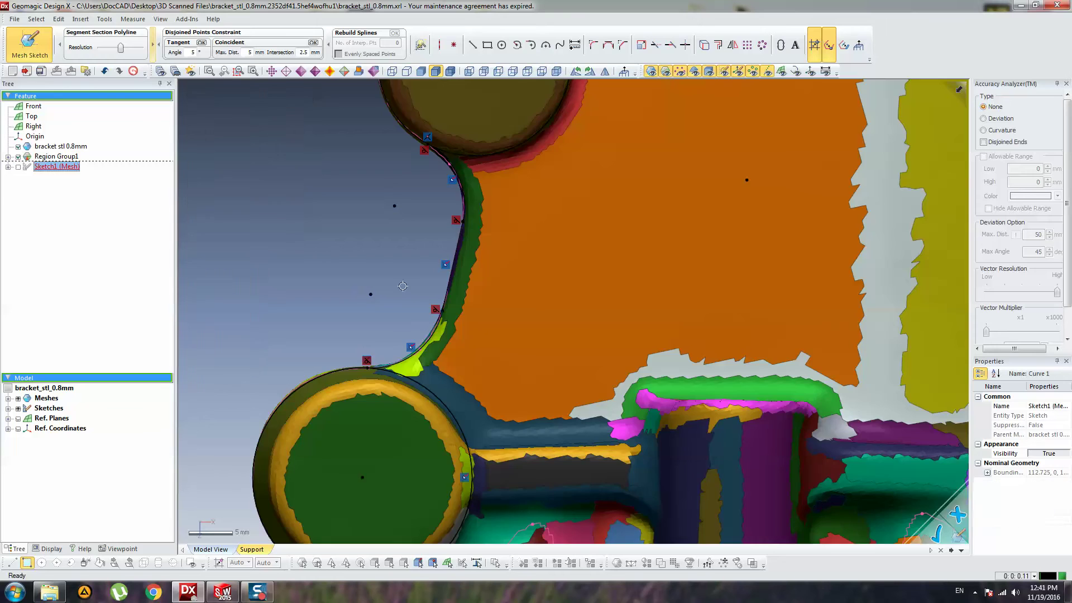
Inspect the sketched outline against the whole mesh and measure the side boss circle's radius with Smart Dimension.
scroll(434, 284, down, 3)
scroll(592, 276, down, 3)
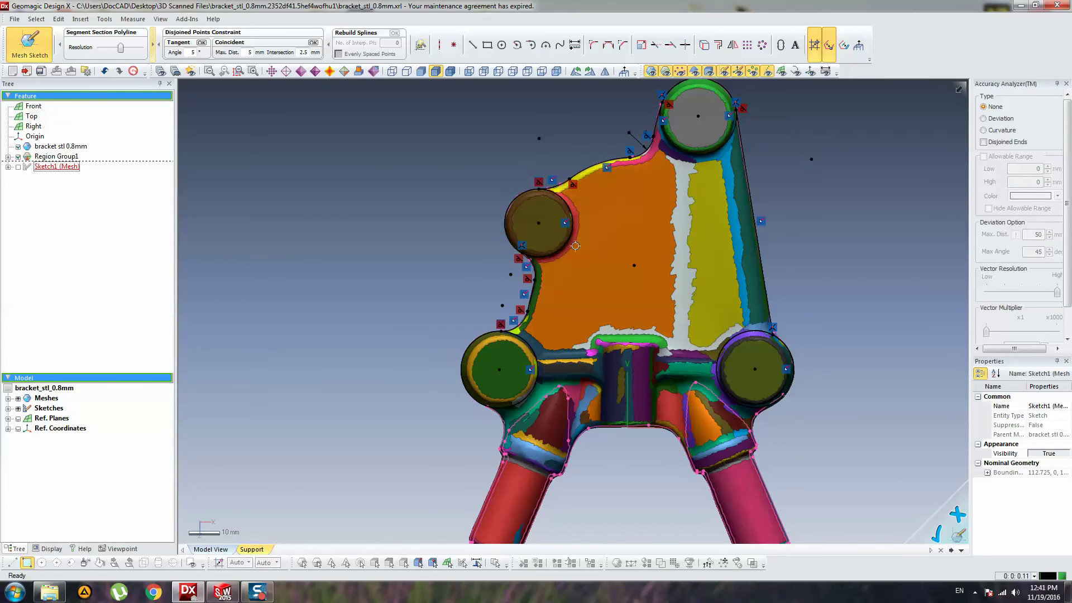
mouse_move(810, 362)
right_down()
mouse_move(799, 287)
mouse_move(591, 233)
right_up()
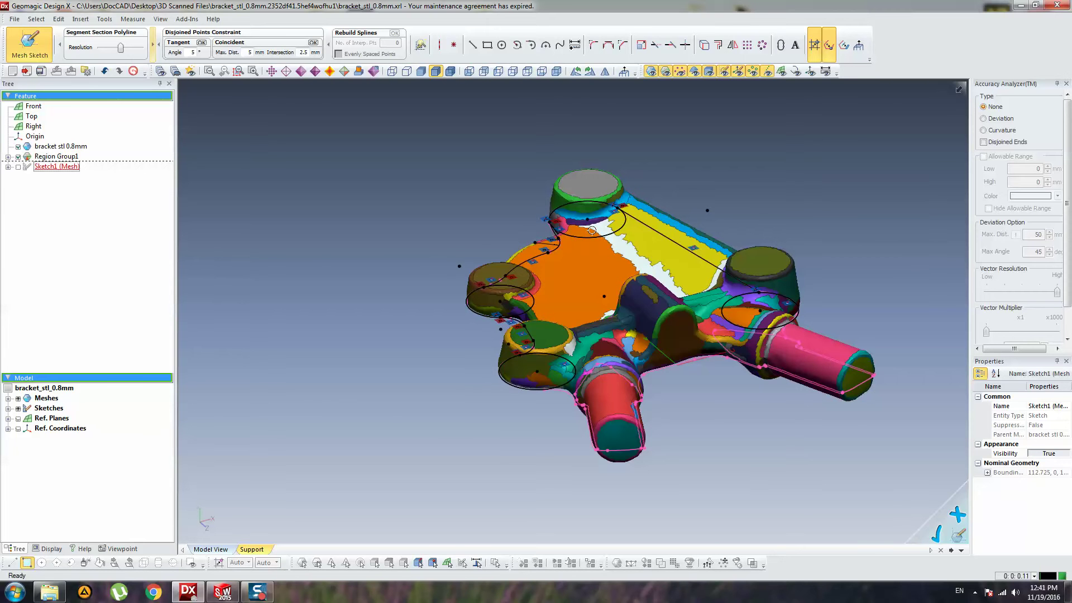
right_drag(594, 215, 583, 272)
click(574, 45)
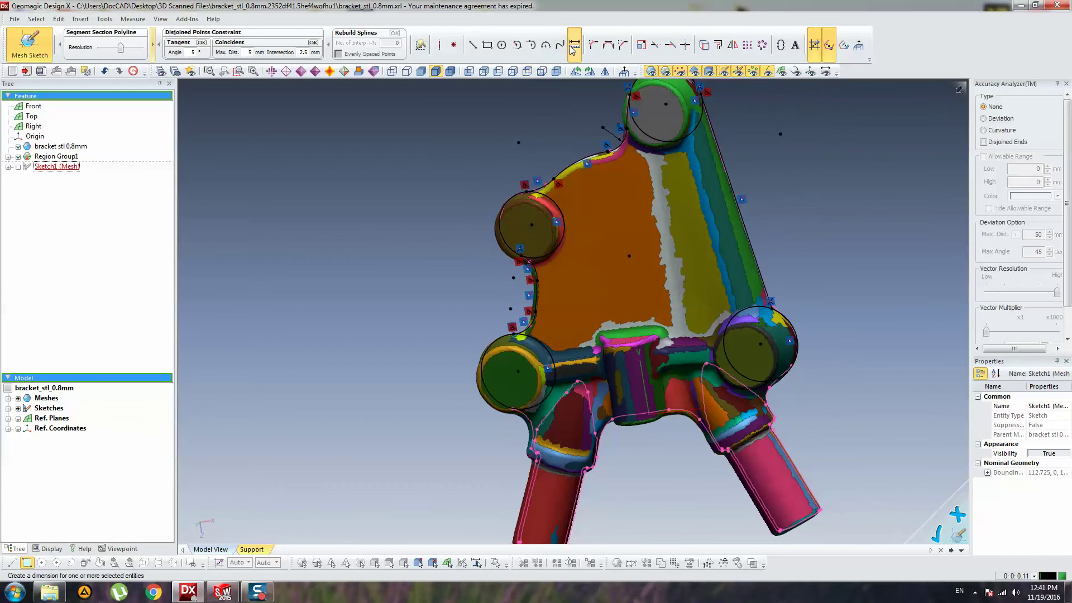
click(525, 193)
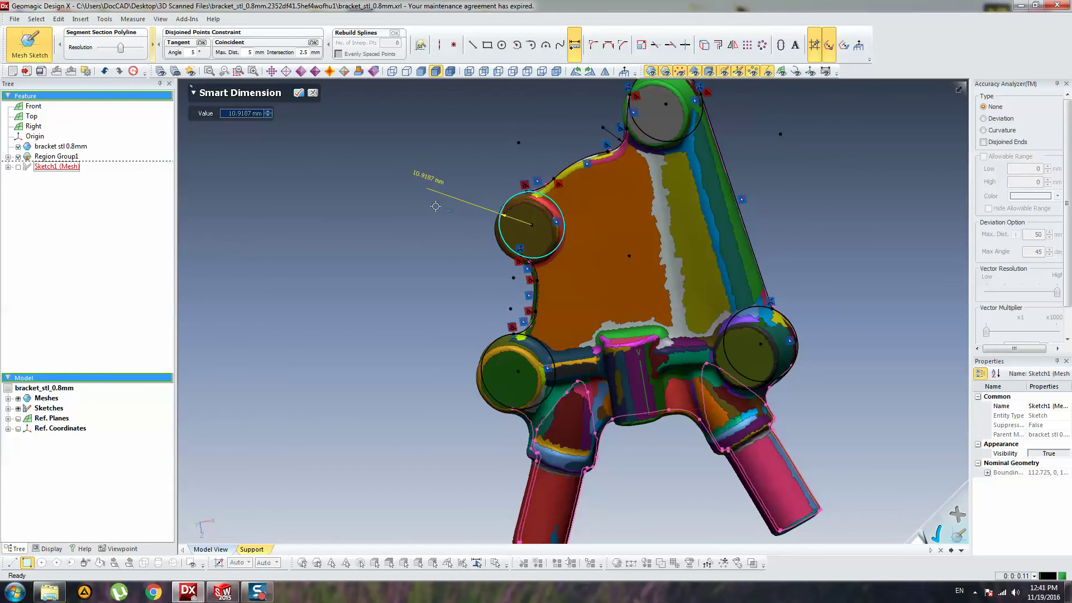
key(Escape)
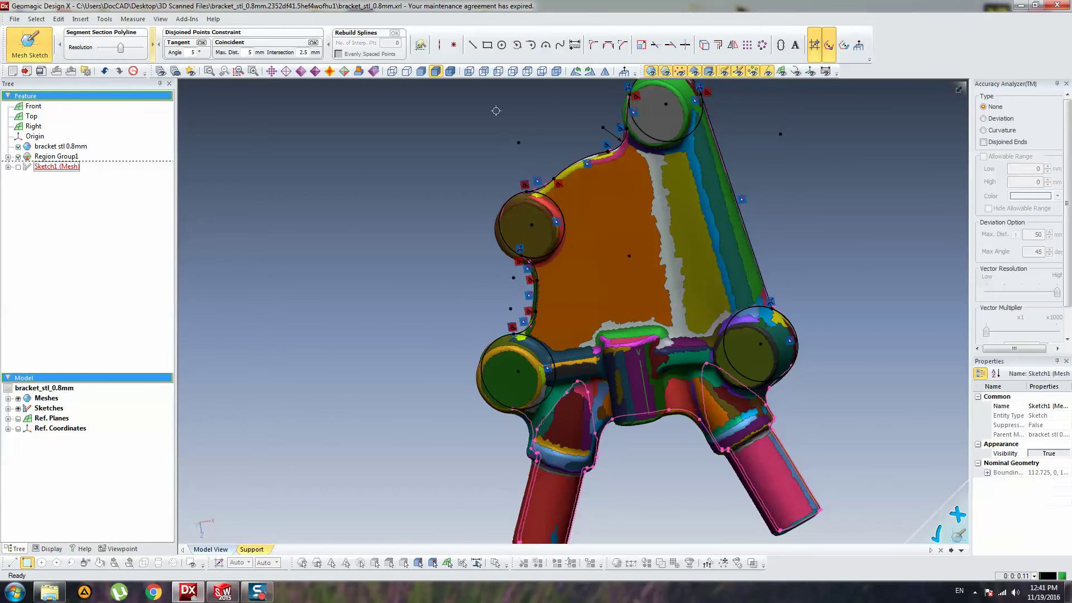
Face the sketch plane again and check the two lower boss circles with Smart Dimension.
click(528, 71)
click(574, 45)
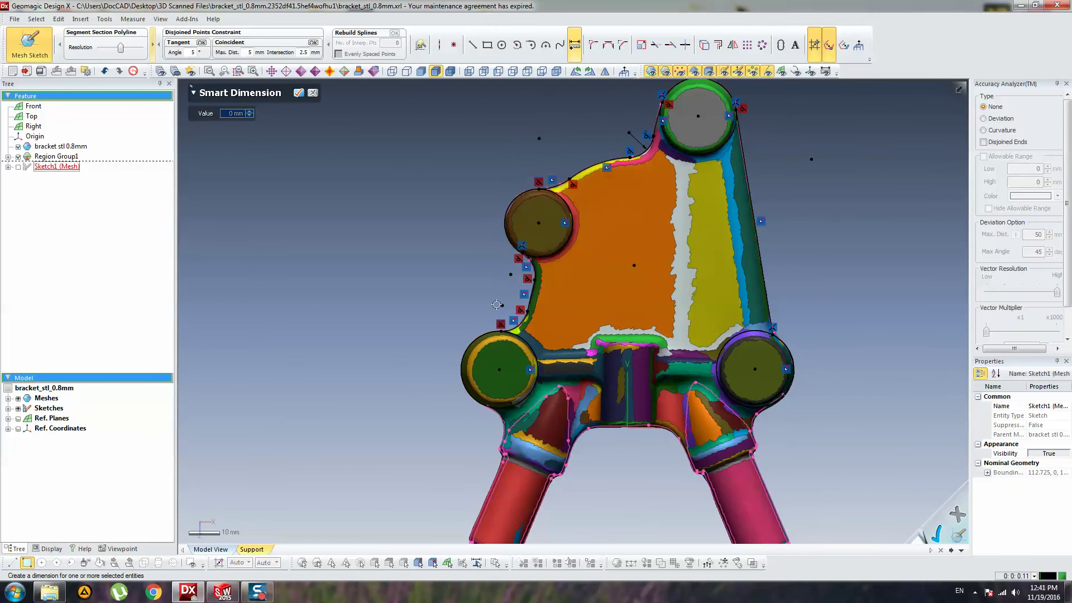
click(489, 332)
key(Escape)
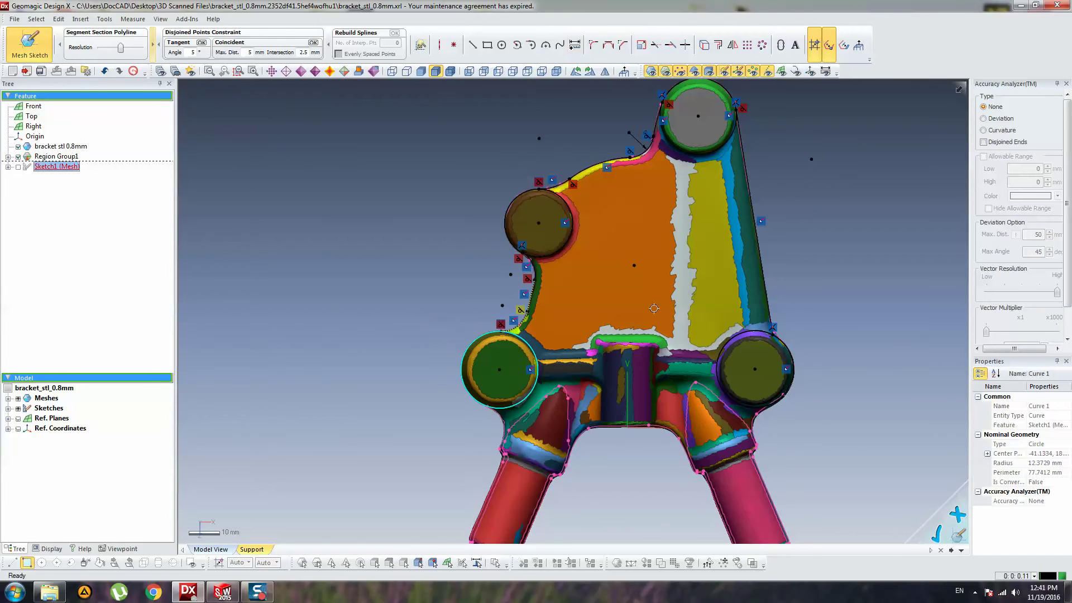
click(786, 342)
click(770, 239)
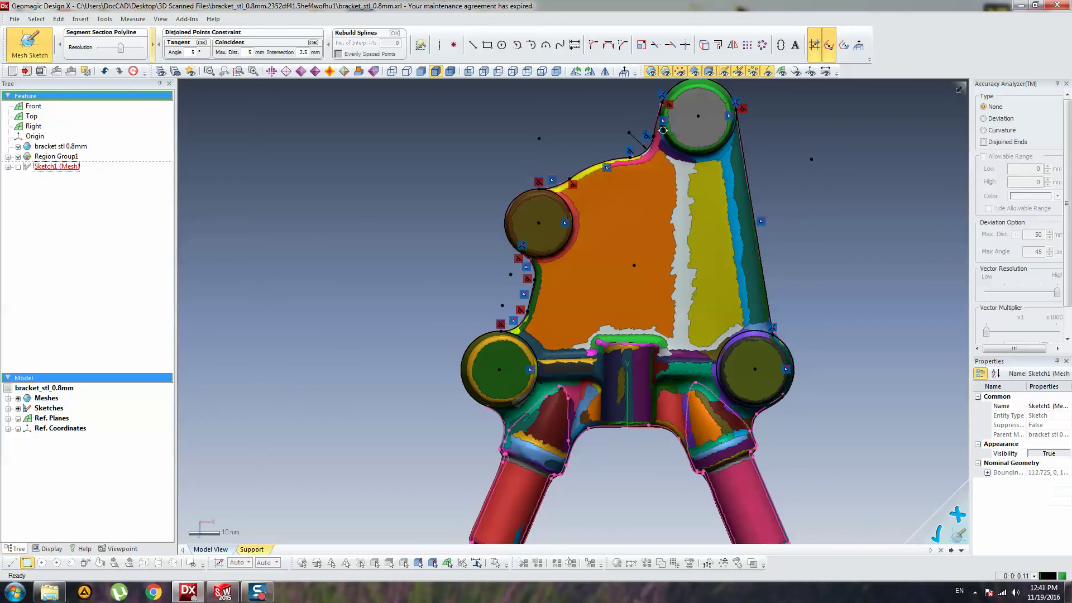
click(574, 45)
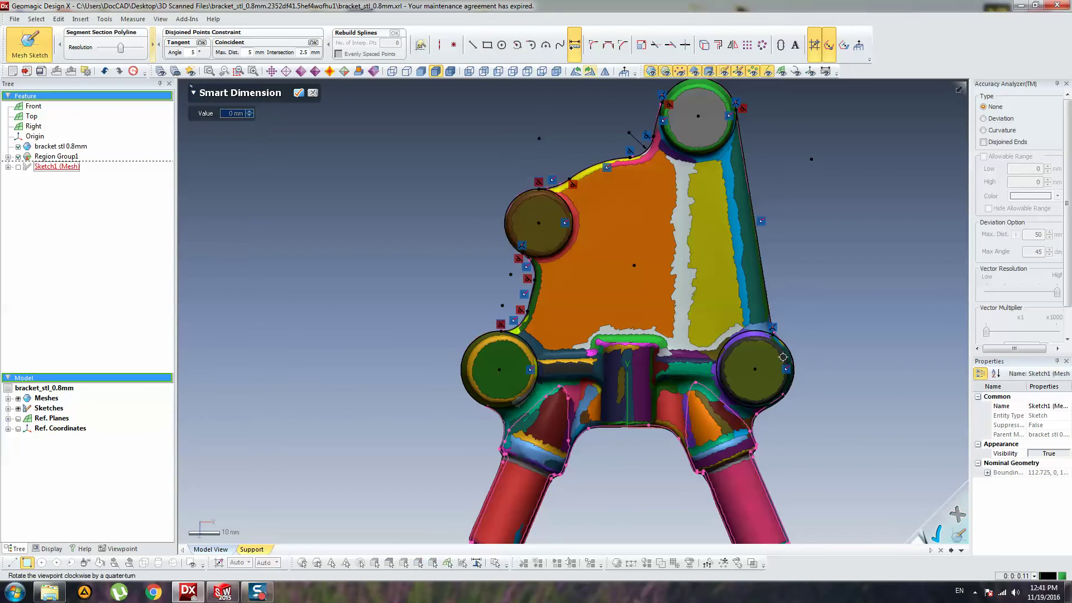
click(783, 349)
key(Escape)
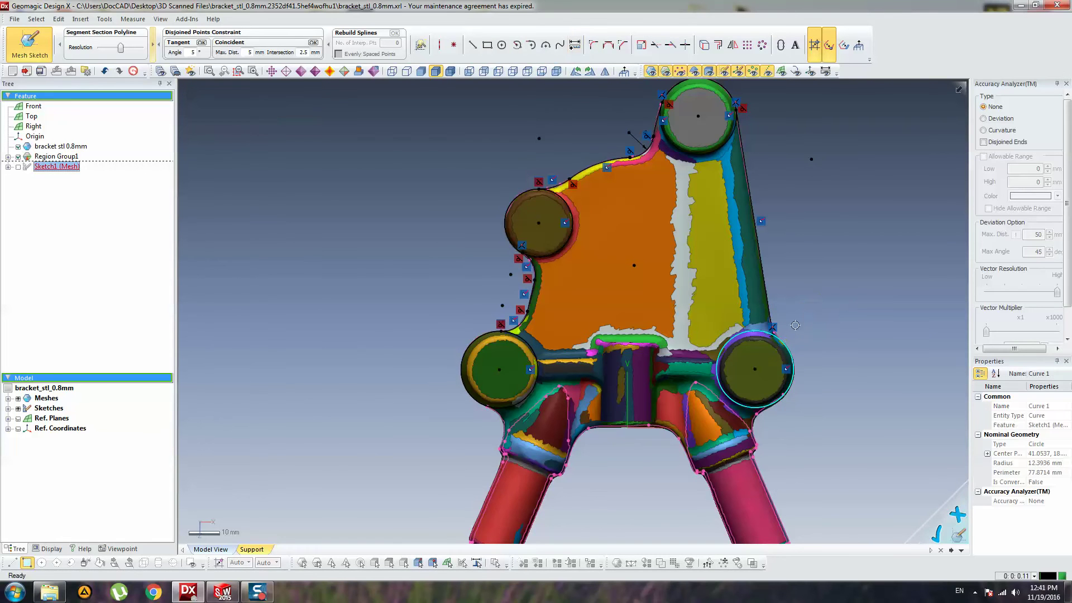
Measure the angle between the short line below the side boss and the long straight line on the opposite edge.
scroll(809, 327, up, 5)
scroll(809, 328, down, 6)
ctrl+right_drag(809, 328, 632, 340)
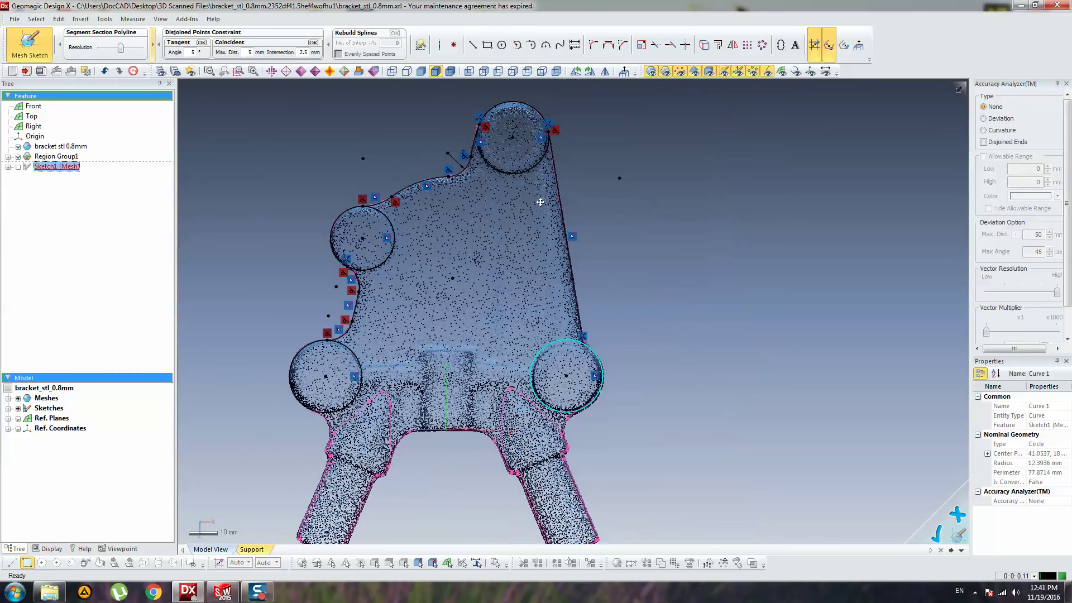
key(Escape)
click(575, 45)
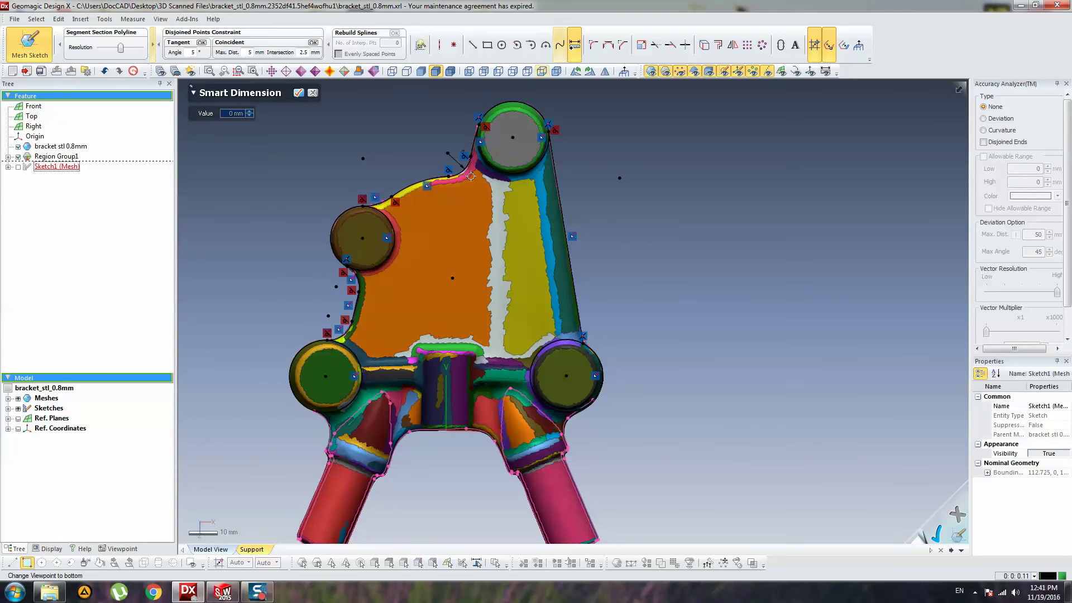
scroll(445, 184, up, 2)
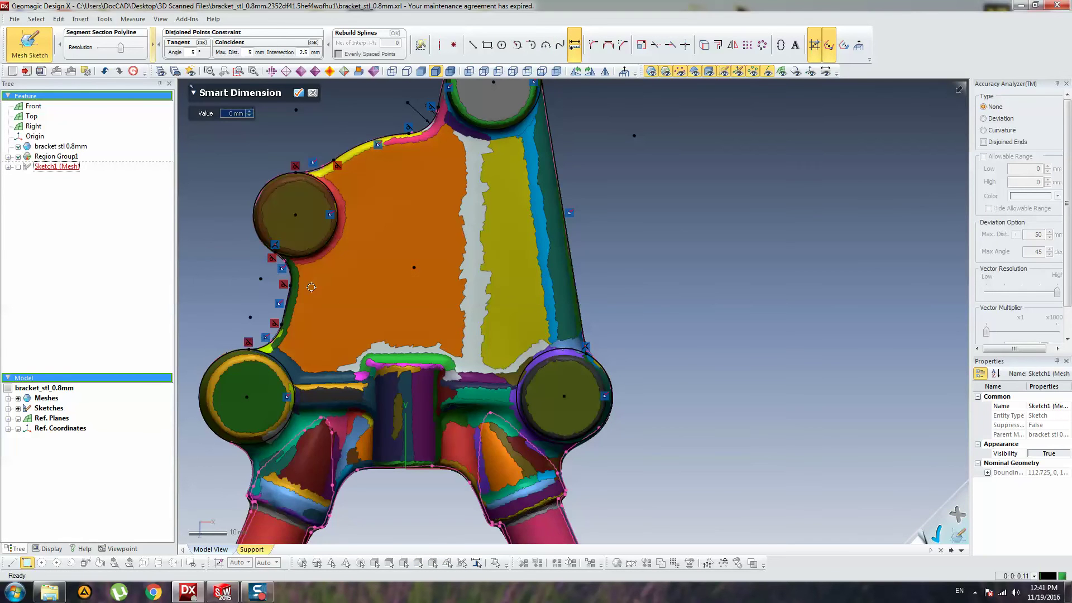
click(287, 298)
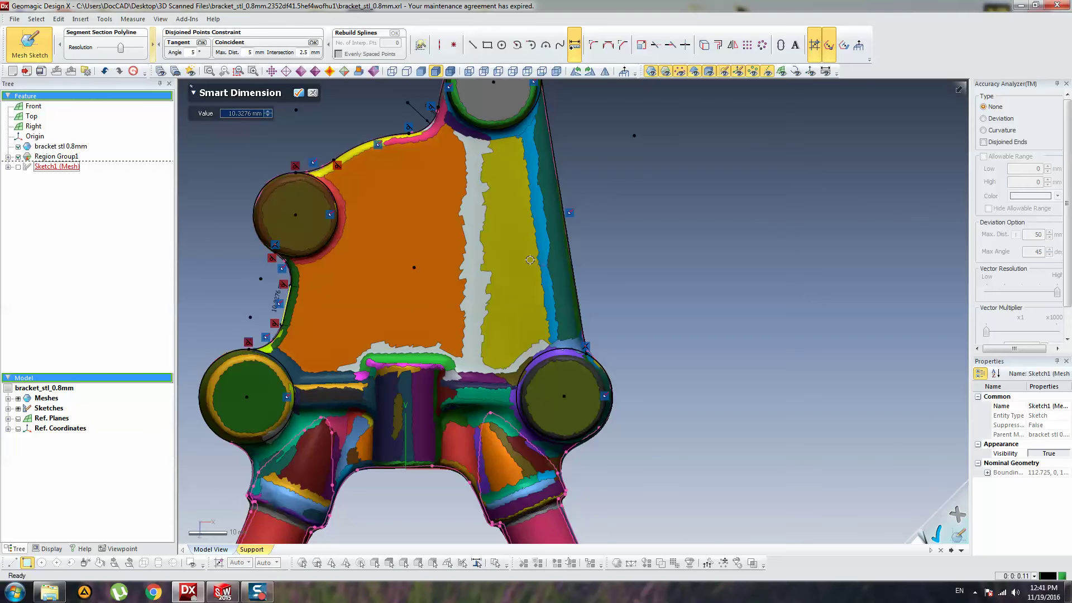
click(566, 236)
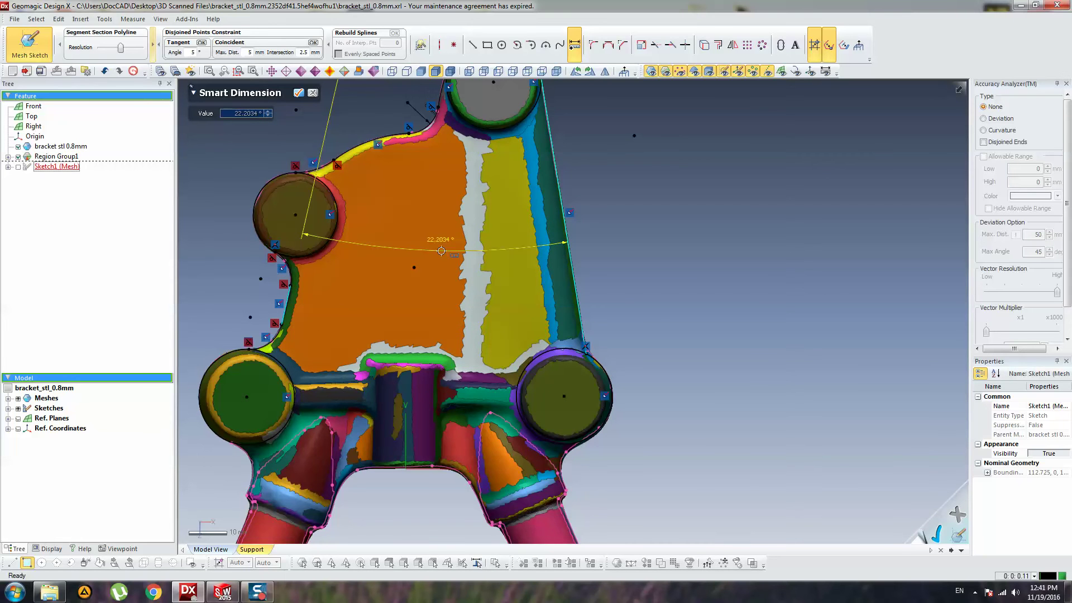
key(Escape)
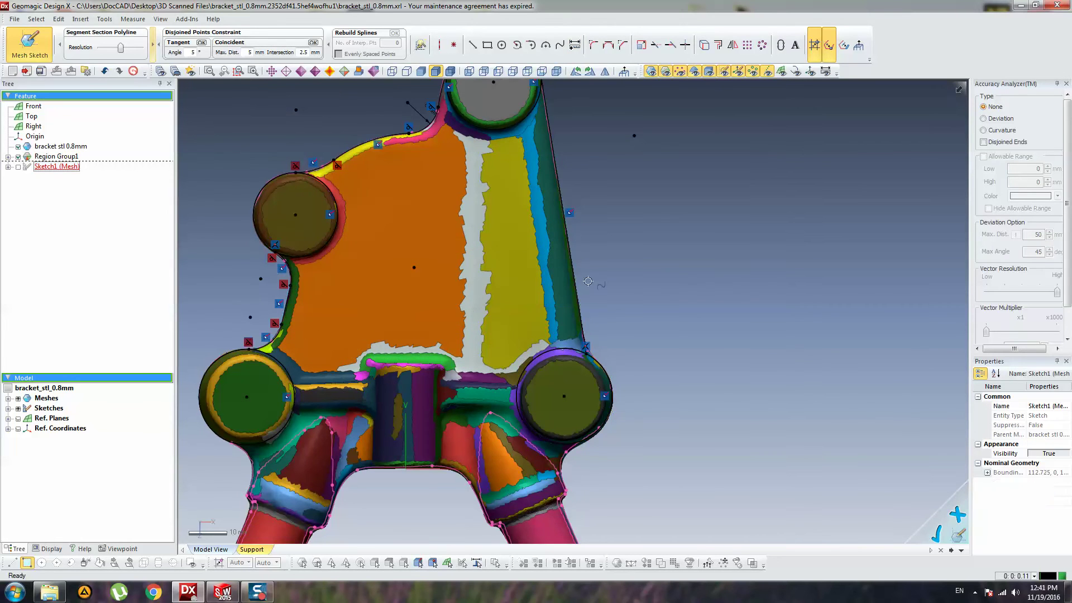
Try a radius dimension on the lower boss circle at the end of the long straight line.
click(574, 45)
click(598, 360)
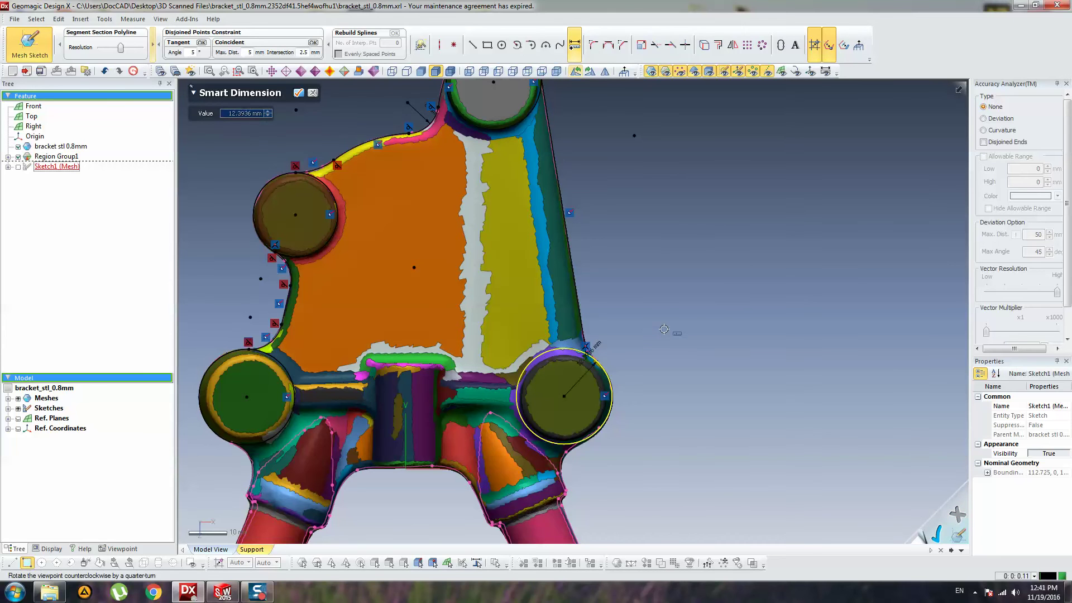
click(664, 330)
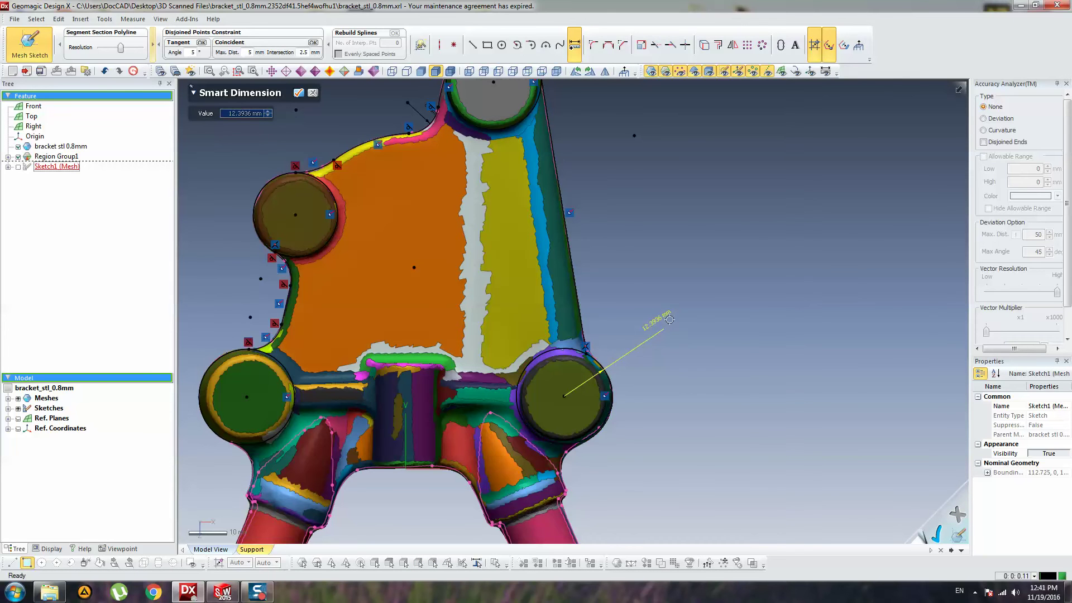
key(Escape)
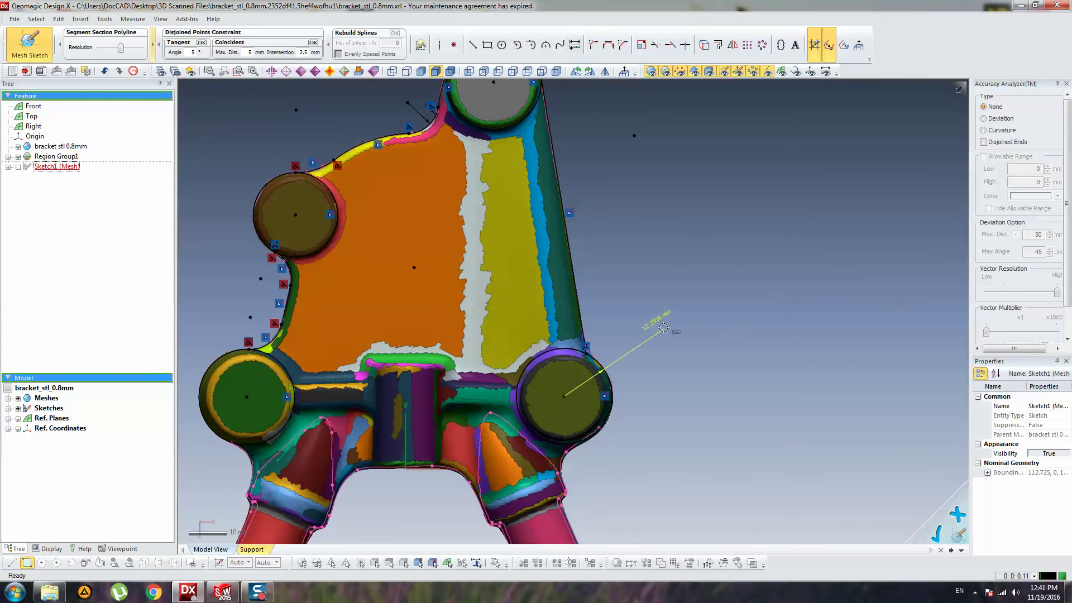
Draw a concave three-point arc of about 11.1 mm radius beside the corner between the long straight line and the lower boss circle.
click(546, 45)
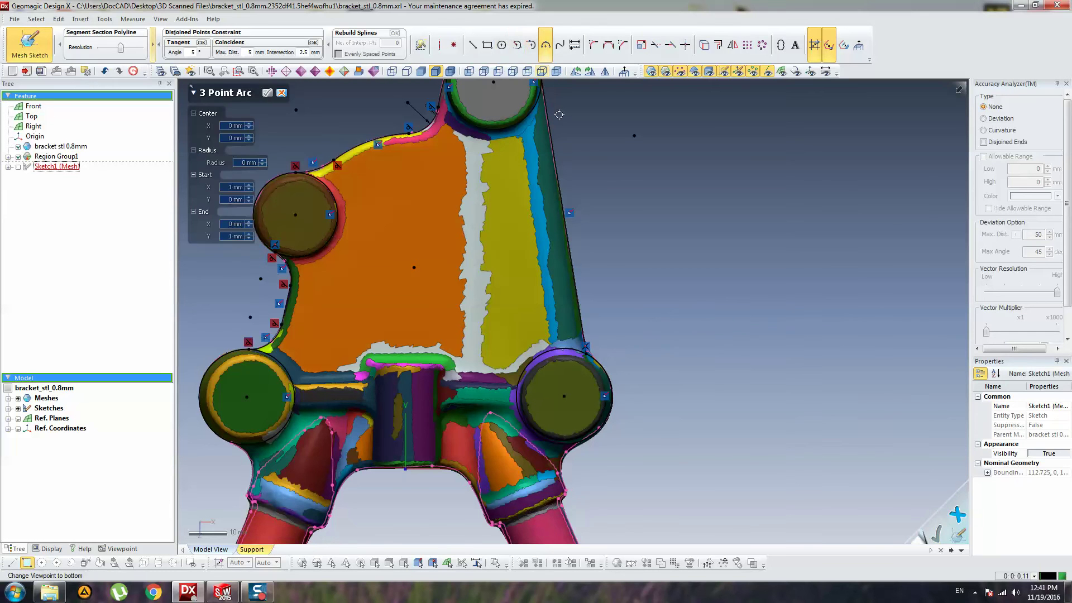
key(Escape)
scroll(605, 352, up, 4)
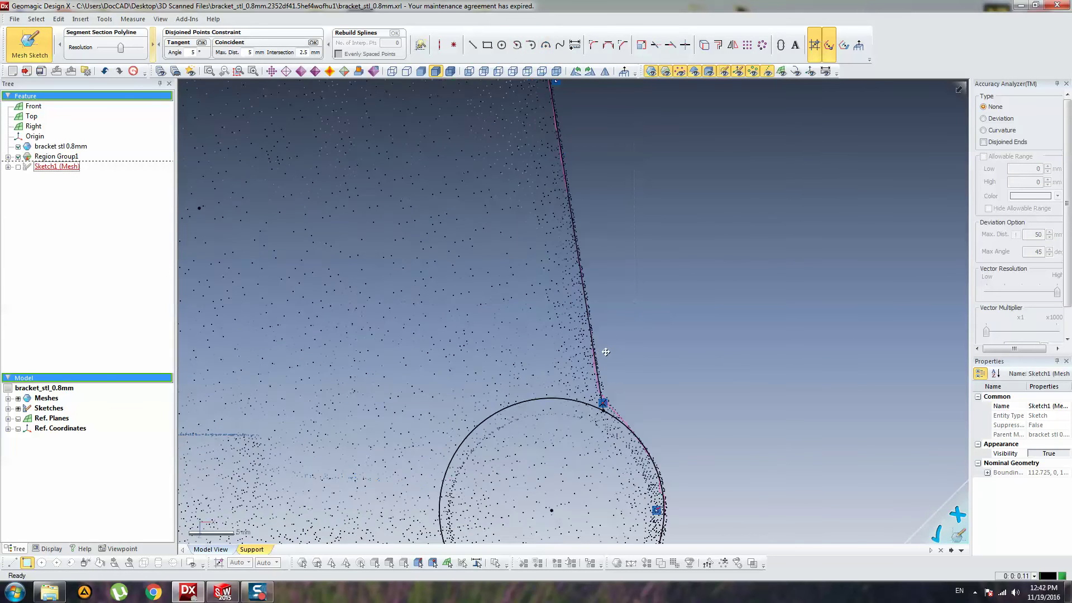
middle_drag(605, 351, 604, 278)
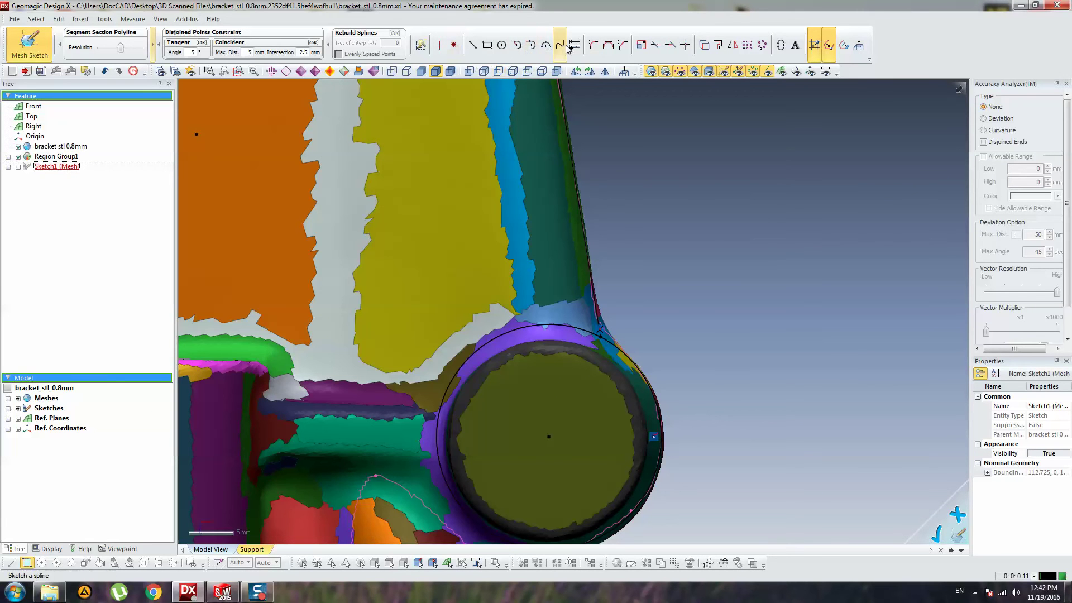
click(545, 45)
click(613, 268)
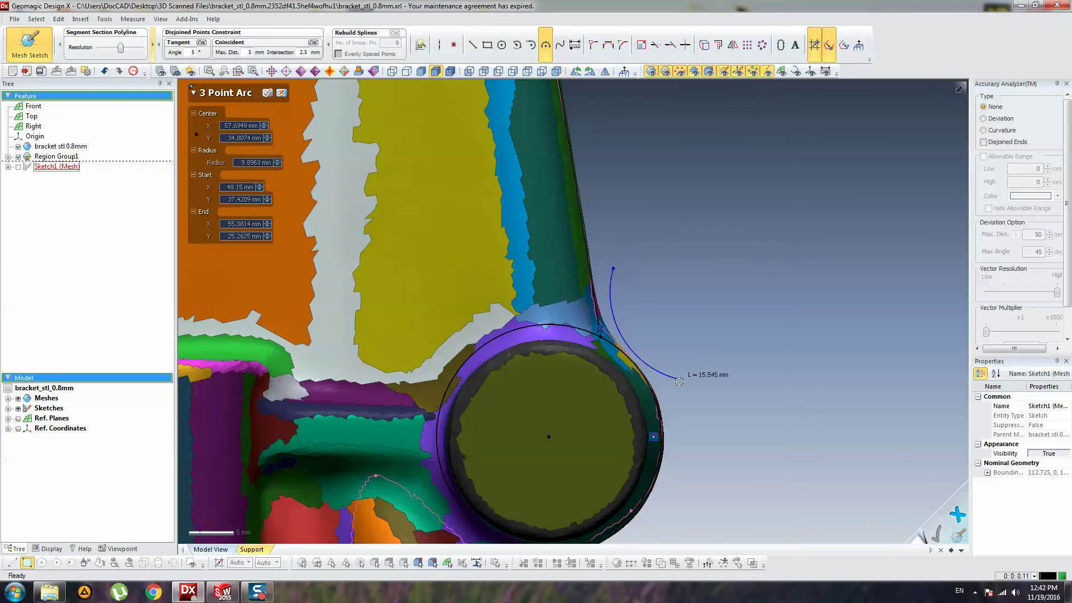
click(679, 382)
click(626, 336)
key(Escape)
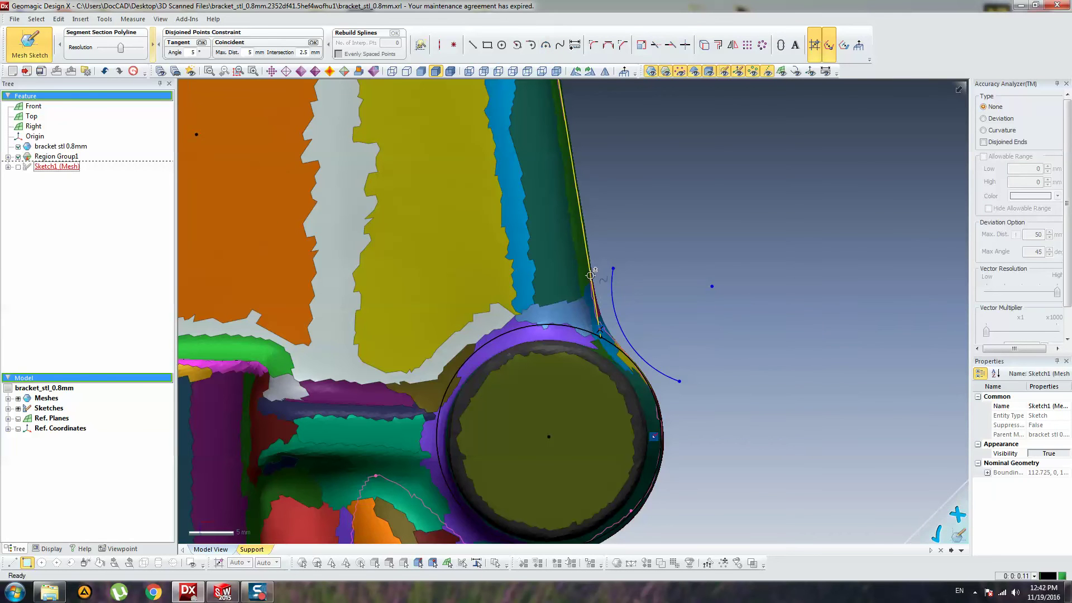
Make the concave arc tangent to the long straight line and its upper endpoint coincident with that line.
click(612, 284)
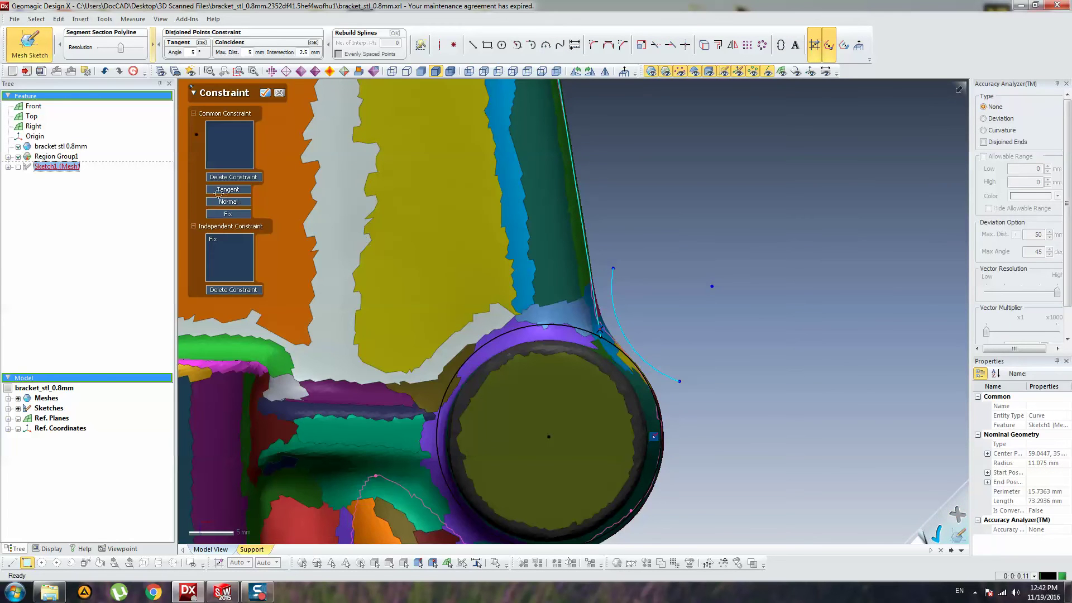
click(230, 190)
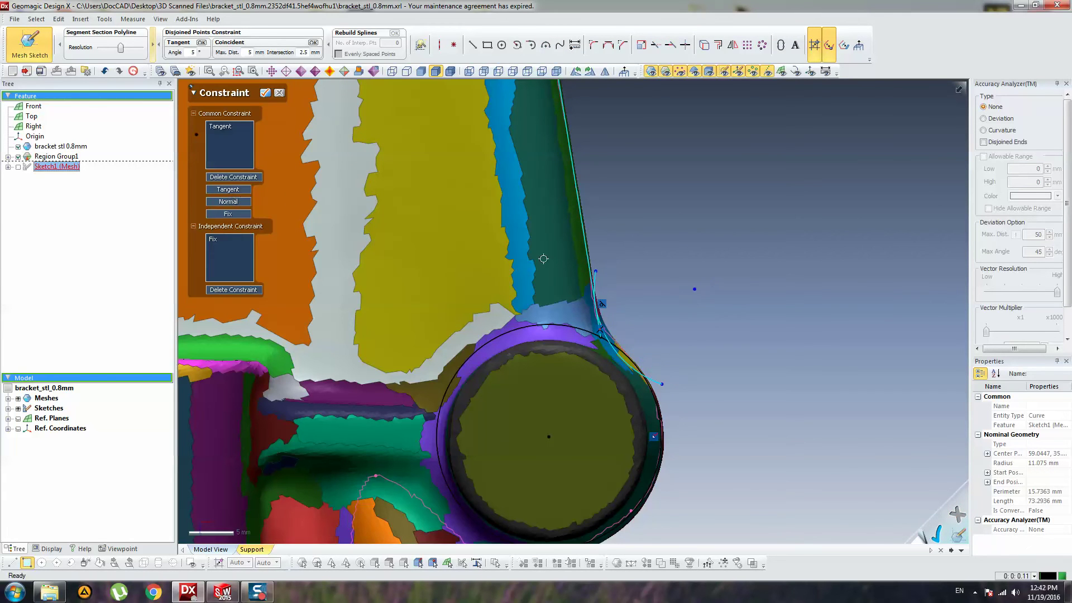
click(595, 267)
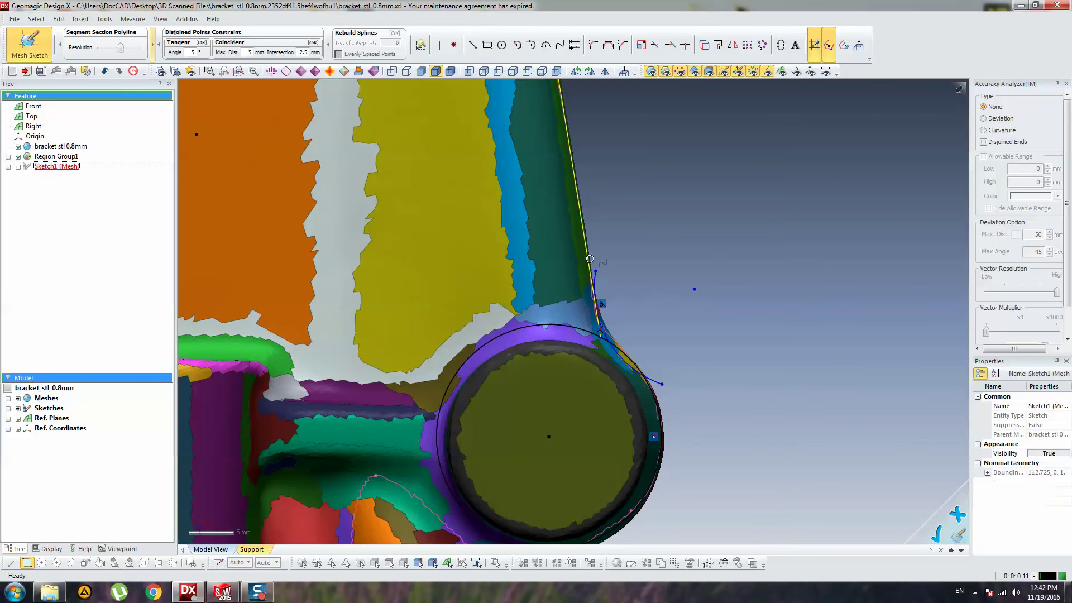
click(596, 271)
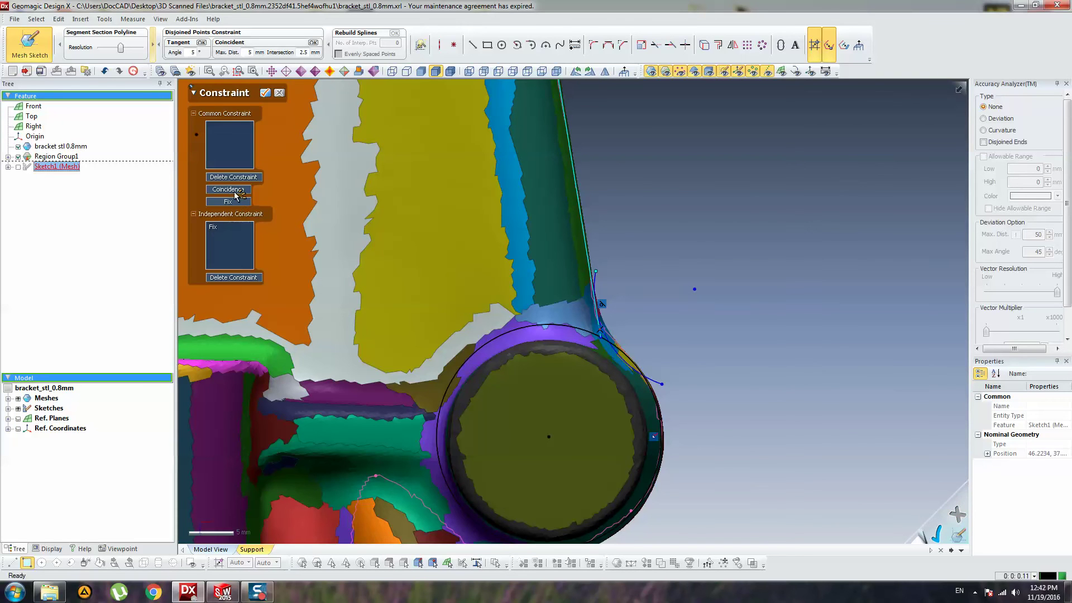
click(234, 190)
Make the concave arc tangent to the lower boss circle and its other endpoint coincident with that circle.
click(634, 341)
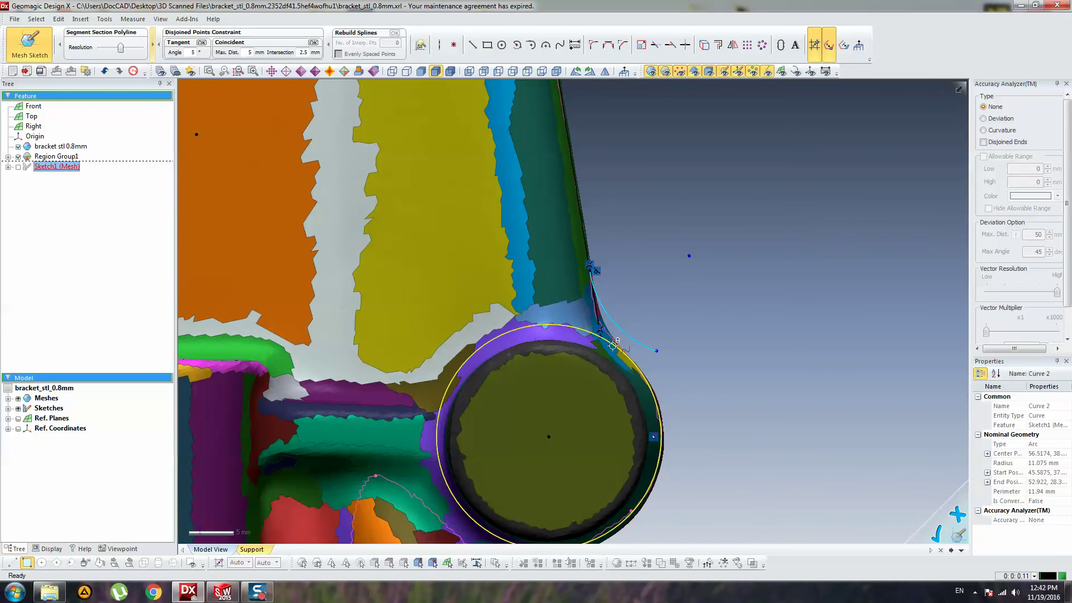
shift+double_click(615, 346)
click(232, 218)
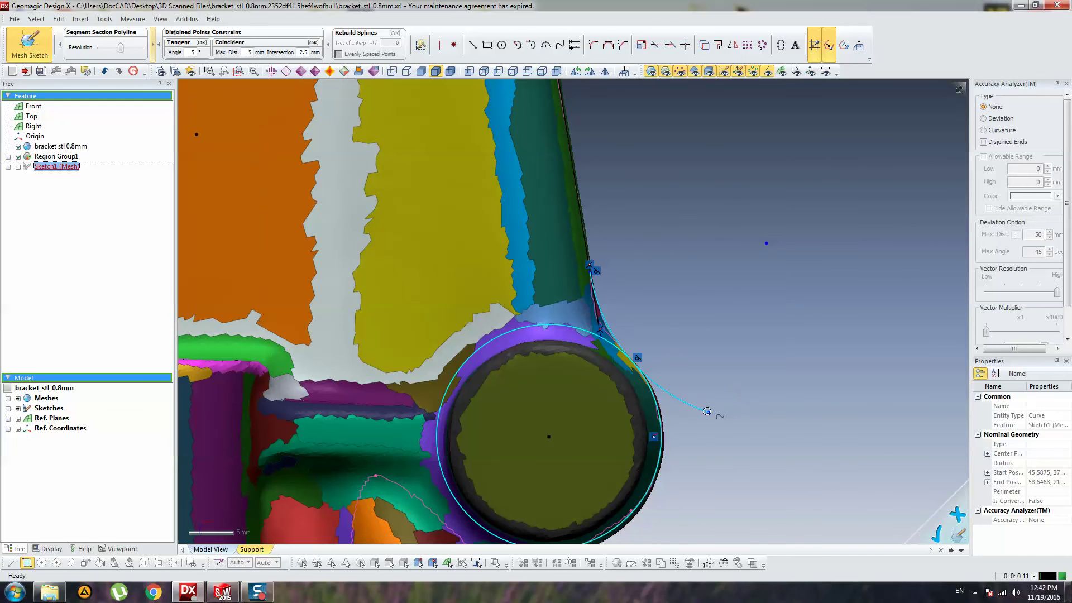
click(657, 422)
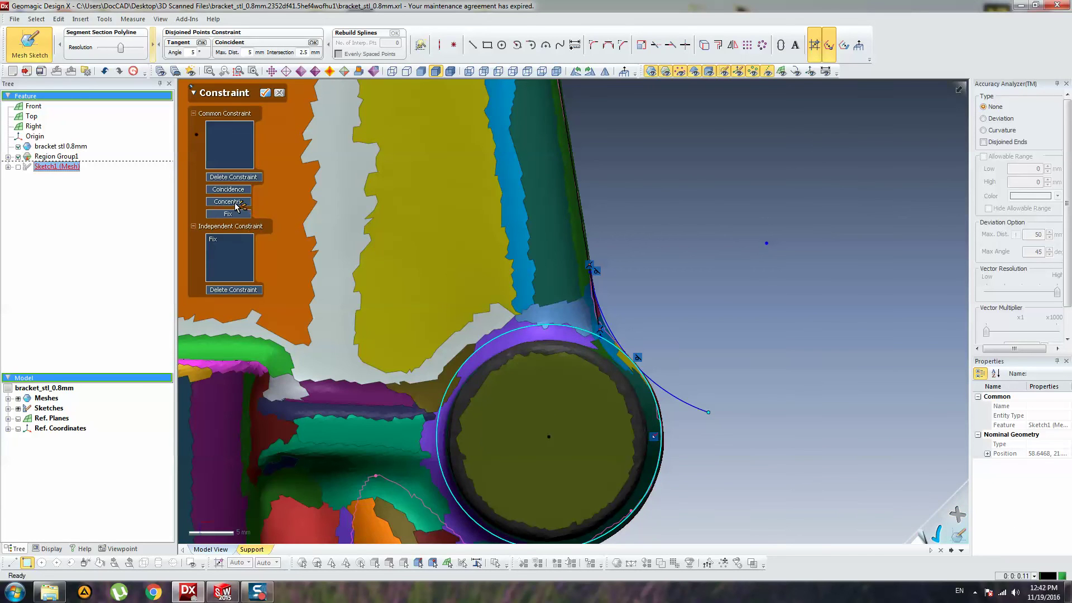
click(238, 190)
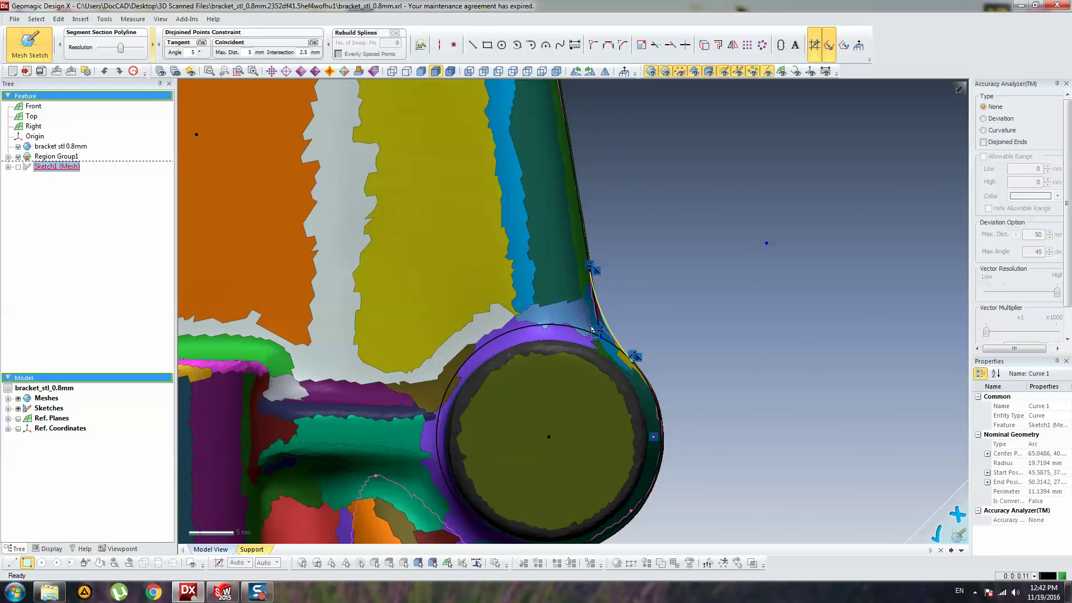
Reshape the concave arc to a radius of about 16.6 mm along the section polyline and fix it.
mouse_move(609, 324)
mouse_down()
mouse_move(628, 318)
mouse_move(605, 327)
mouse_up()
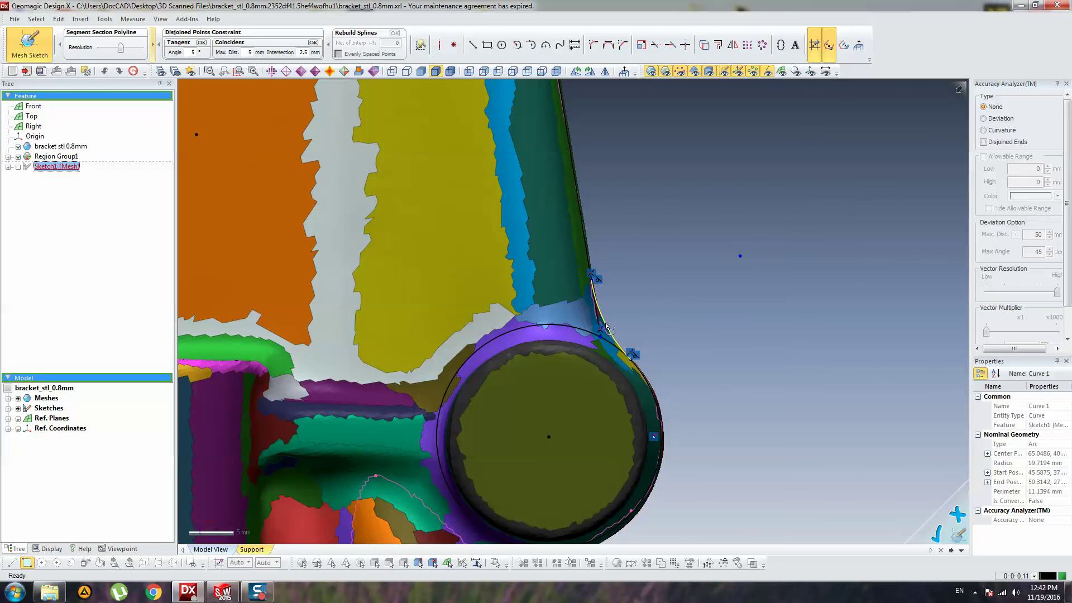
double_click(602, 320)
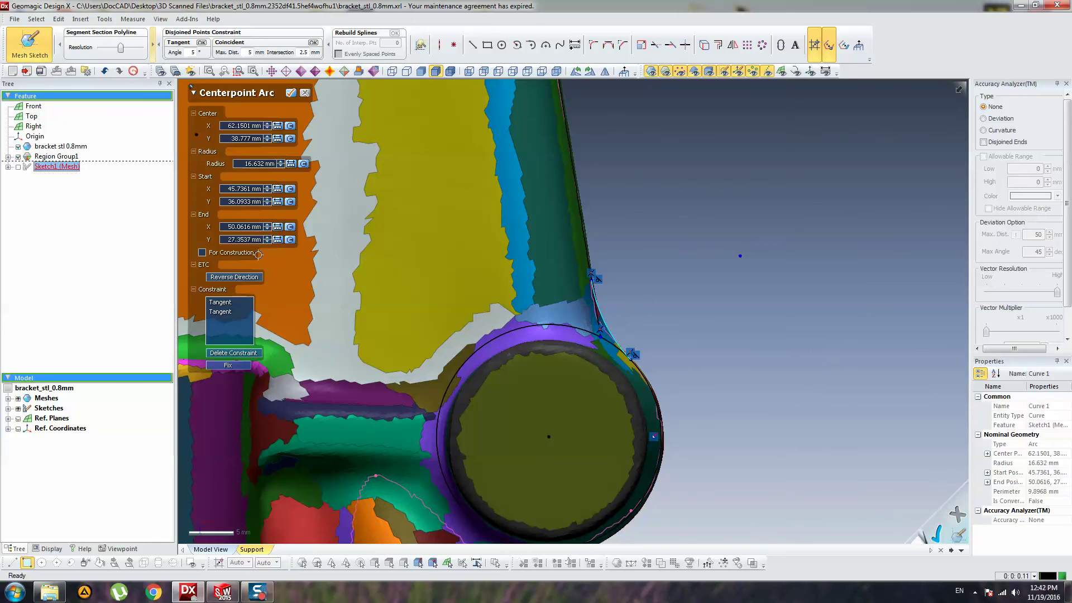
click(233, 367)
click(681, 263)
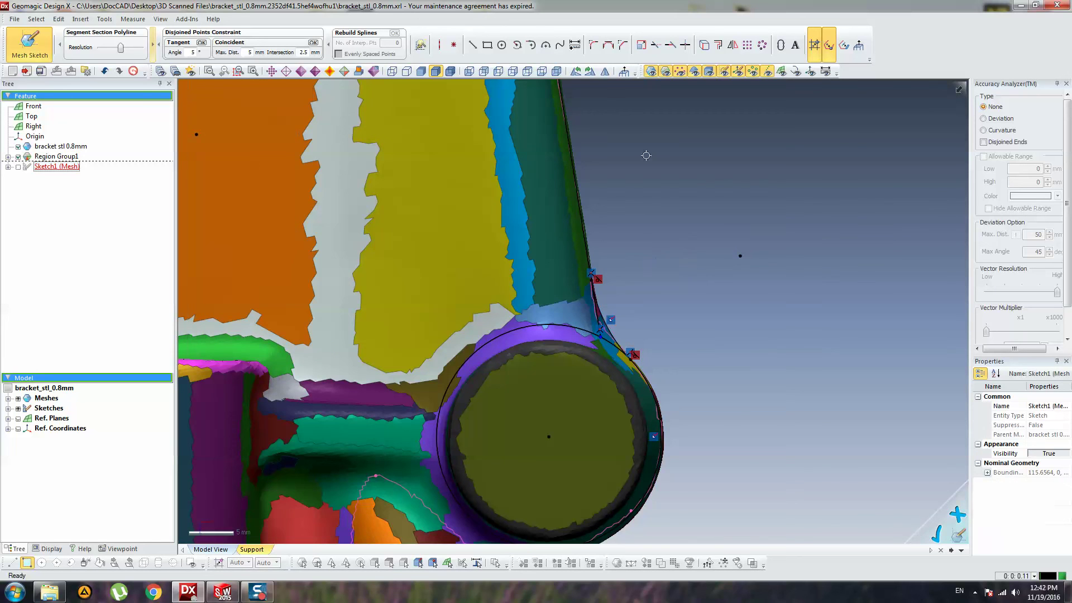
Trim the overhang of the long straight line beyond its junction with the concave arc using Power Trim.
click(658, 47)
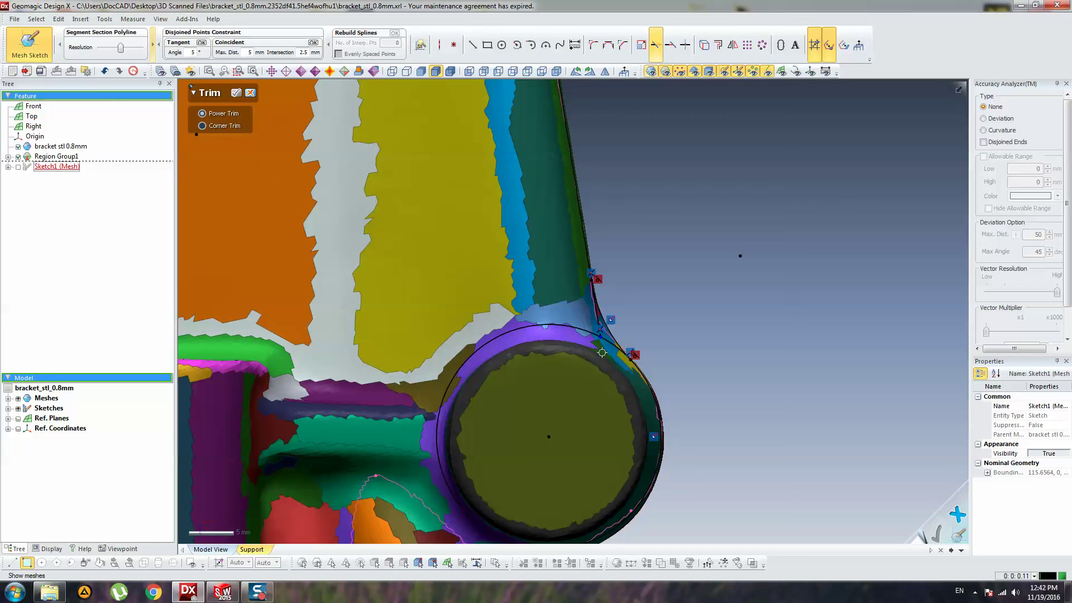
click(598, 320)
scroll(603, 332, down, 4)
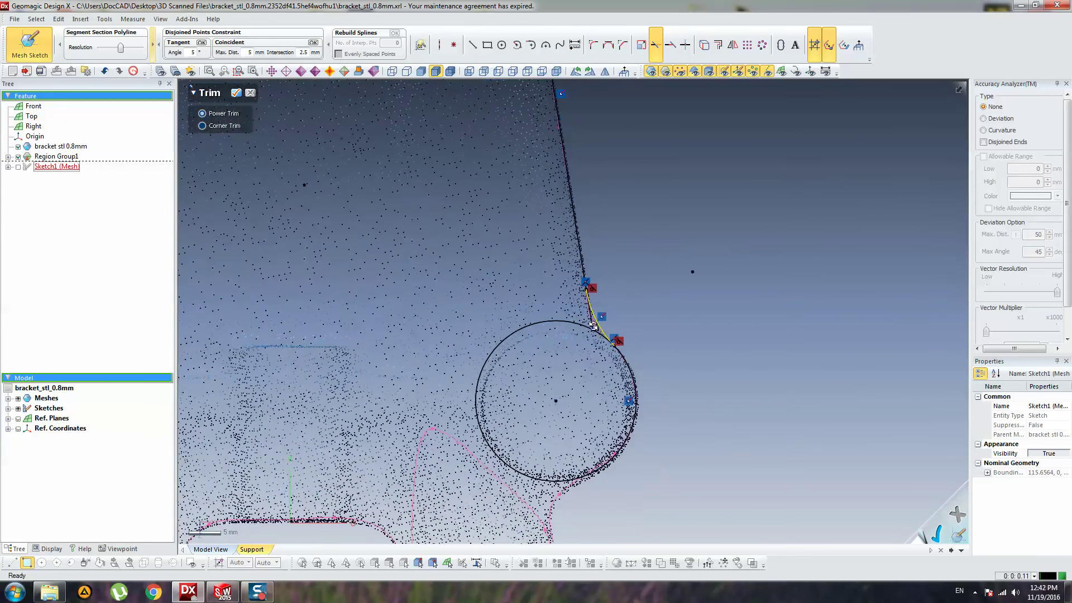
scroll(600, 325, up, 12)
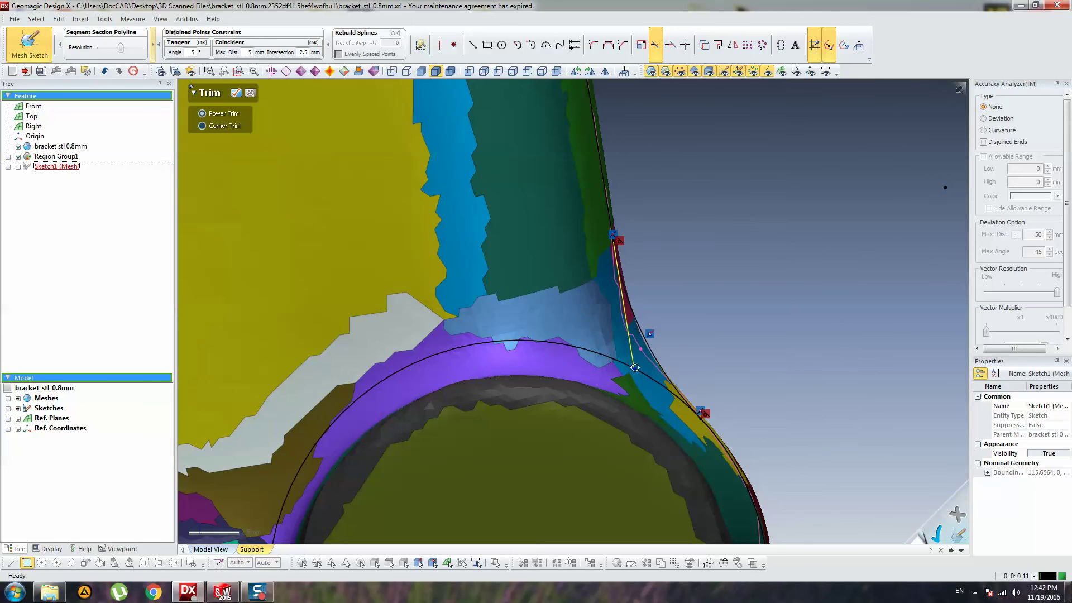
click(635, 367)
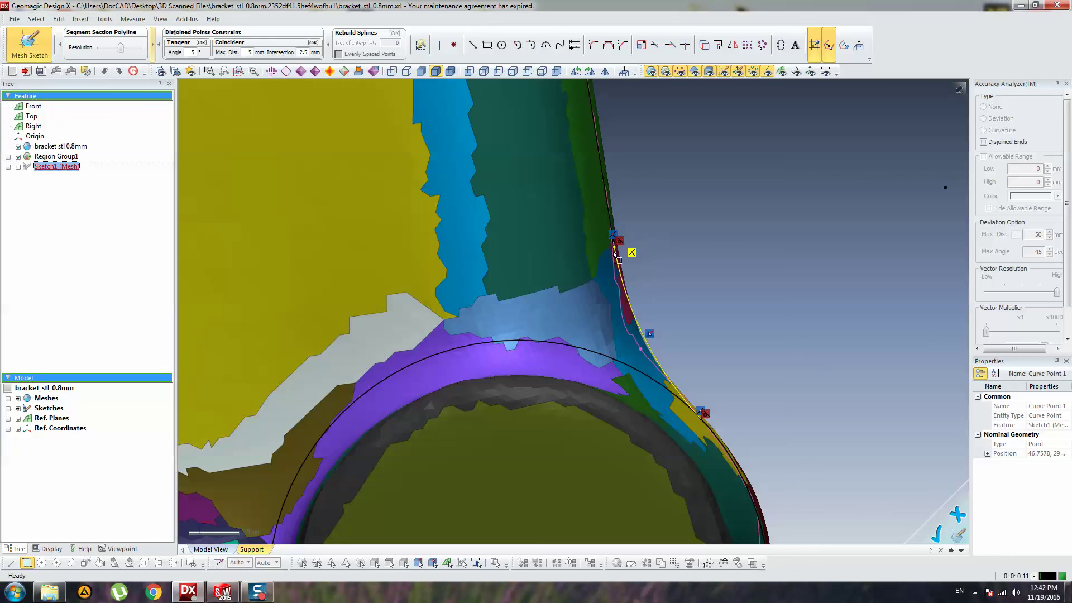
click(600, 157)
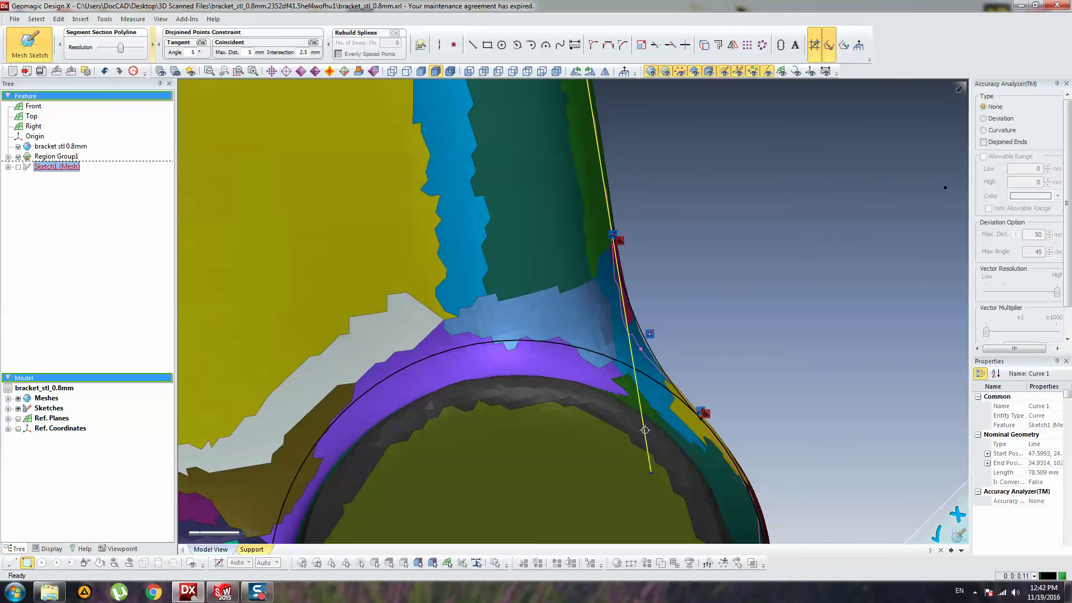
click(641, 283)
Join the lower end of the long straight line to the upper end of the concave arc with a Coincidence constraint.
scroll(618, 187, up, 3)
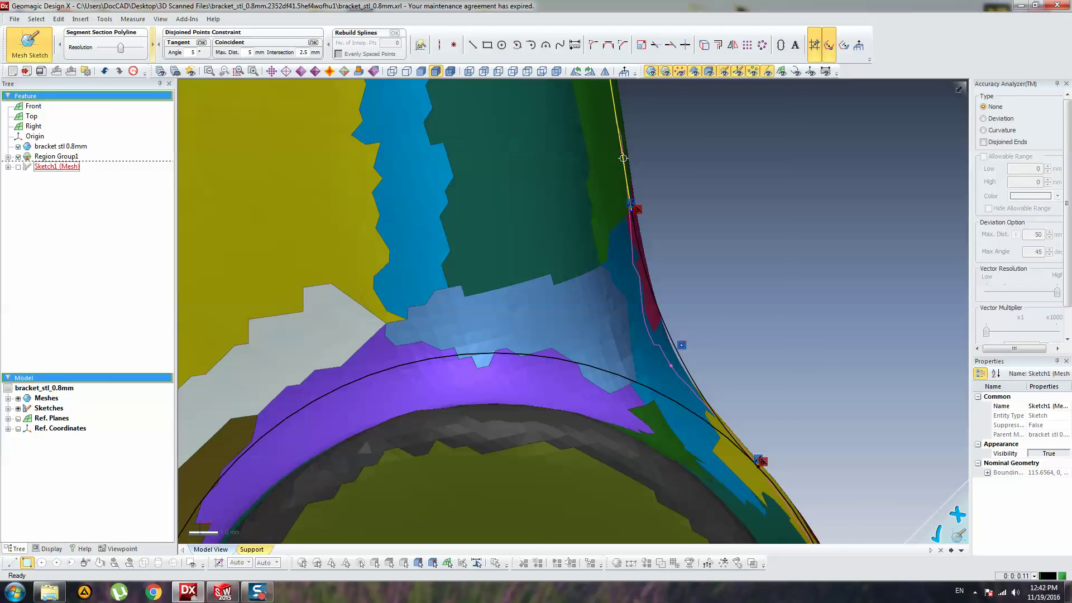
click(622, 158)
scroll(671, 216, down, 1)
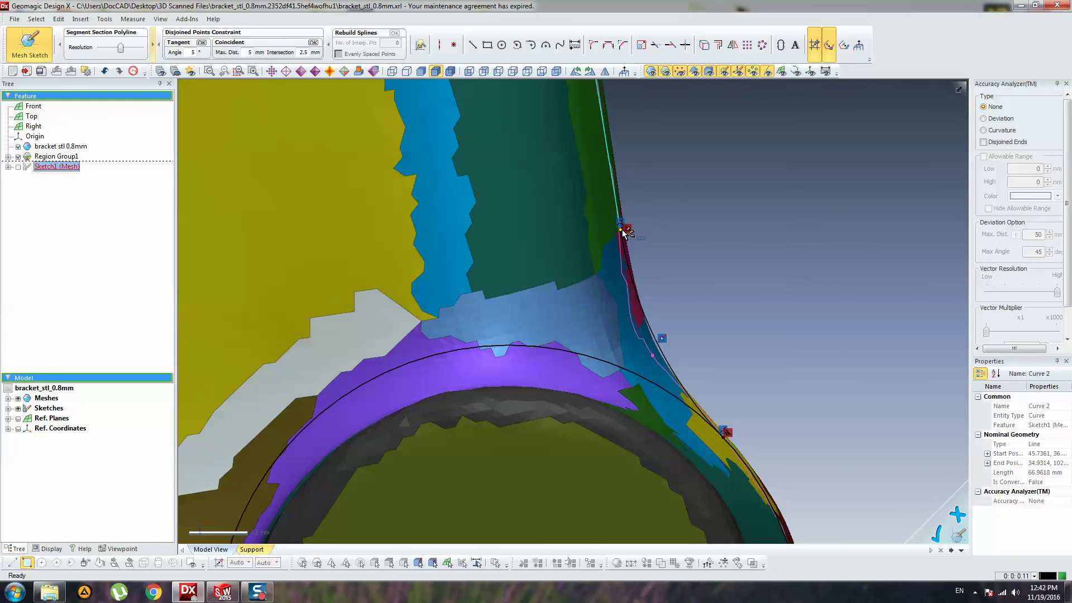
click(621, 223)
drag(662, 299, 625, 229)
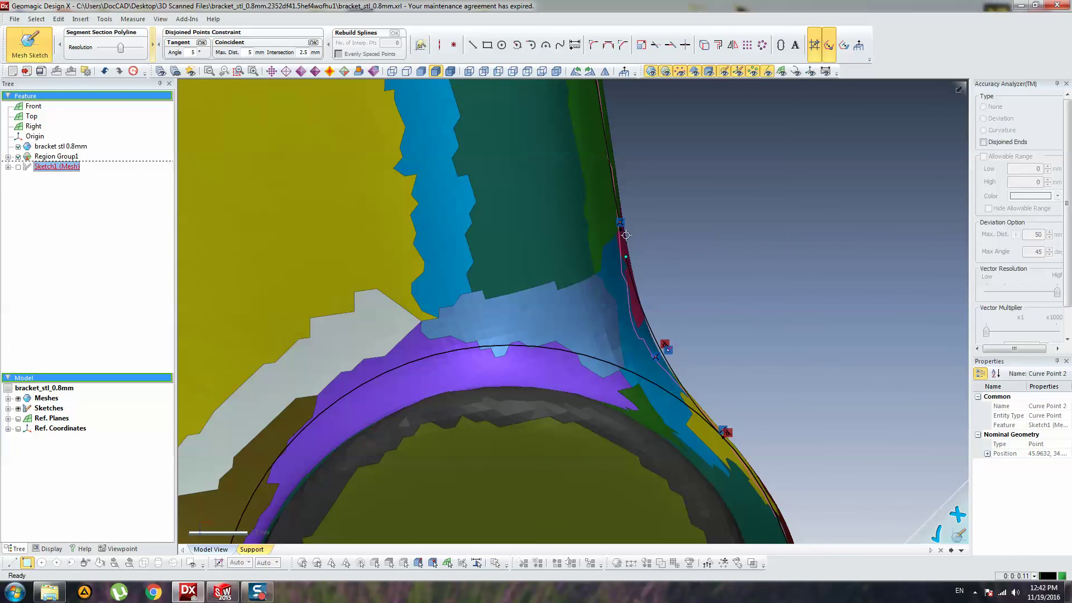
double_click(620, 224)
click(233, 188)
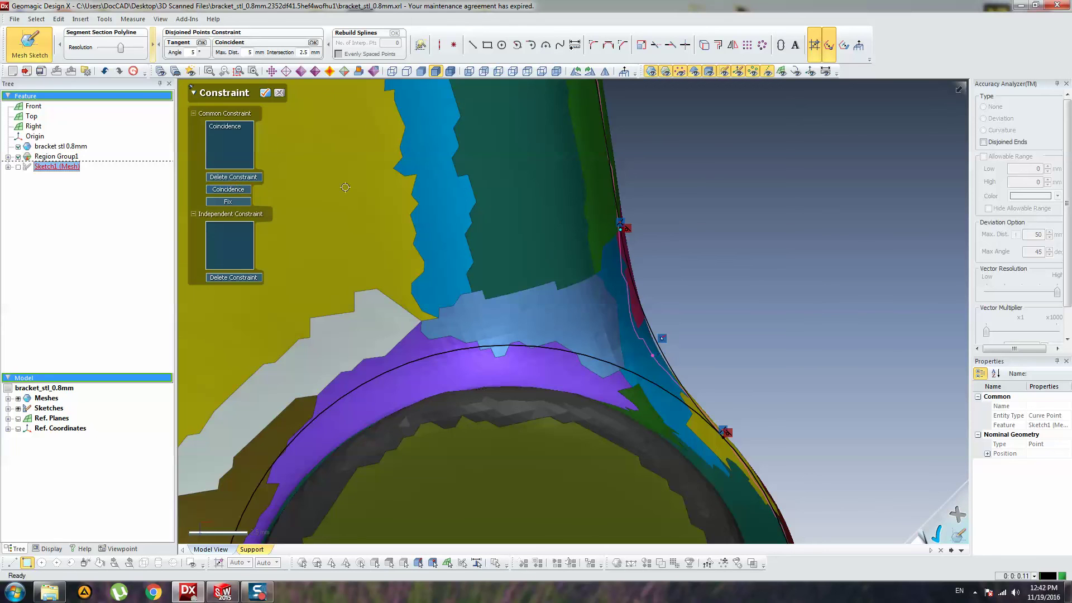
Check the outline against the whole bracket from several angles and exit the mesh sketch.
scroll(687, 226, down, 5)
scroll(666, 225, down, 5)
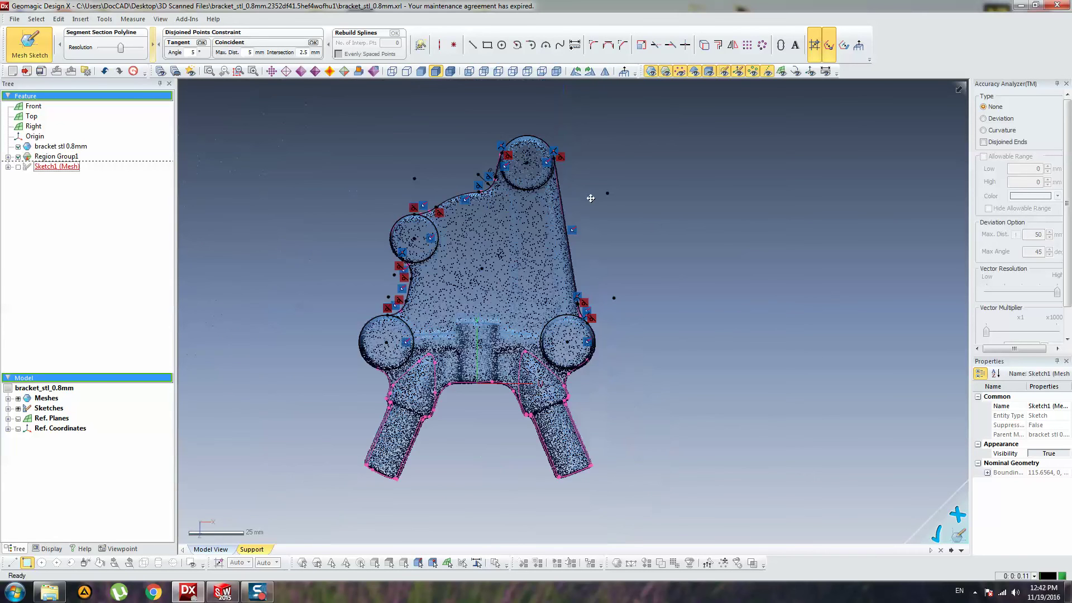
middle_drag(589, 198, 634, 197)
right_drag(684, 307, 797, 328)
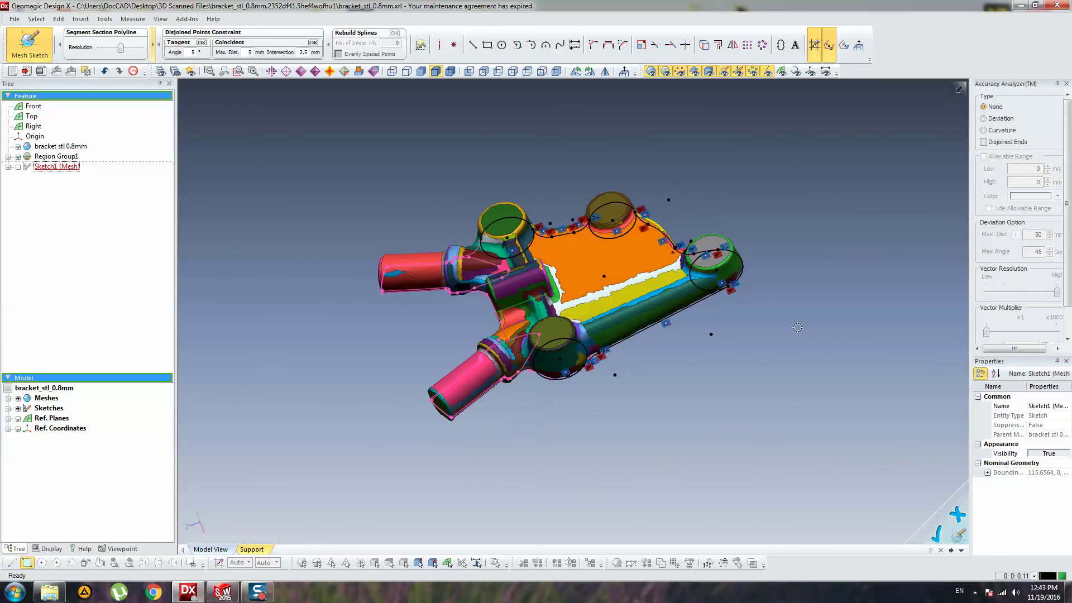
right_drag(335, 488, 711, 213)
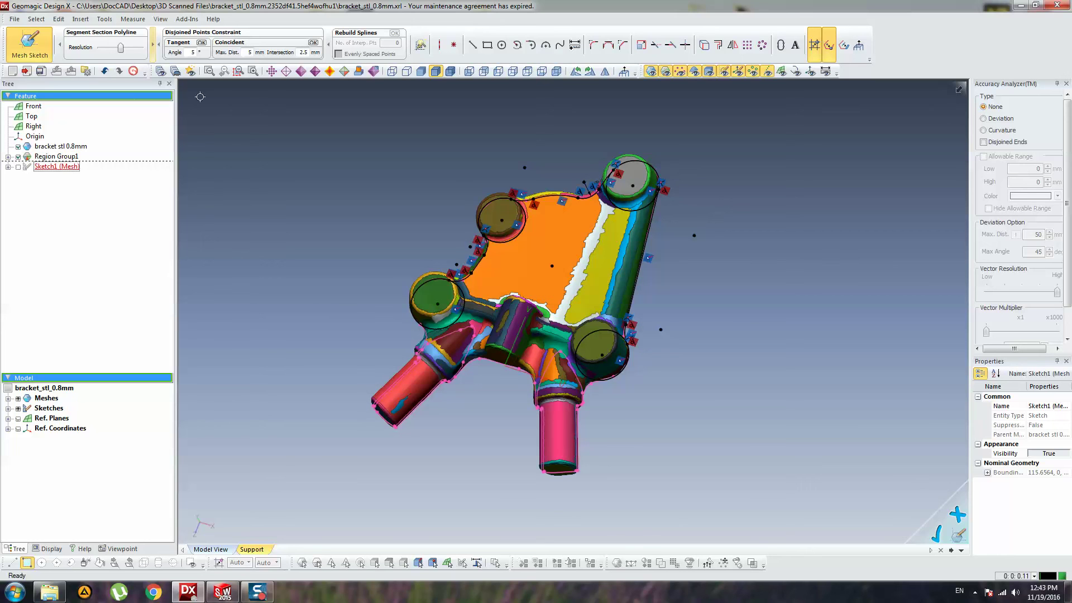
click(938, 536)
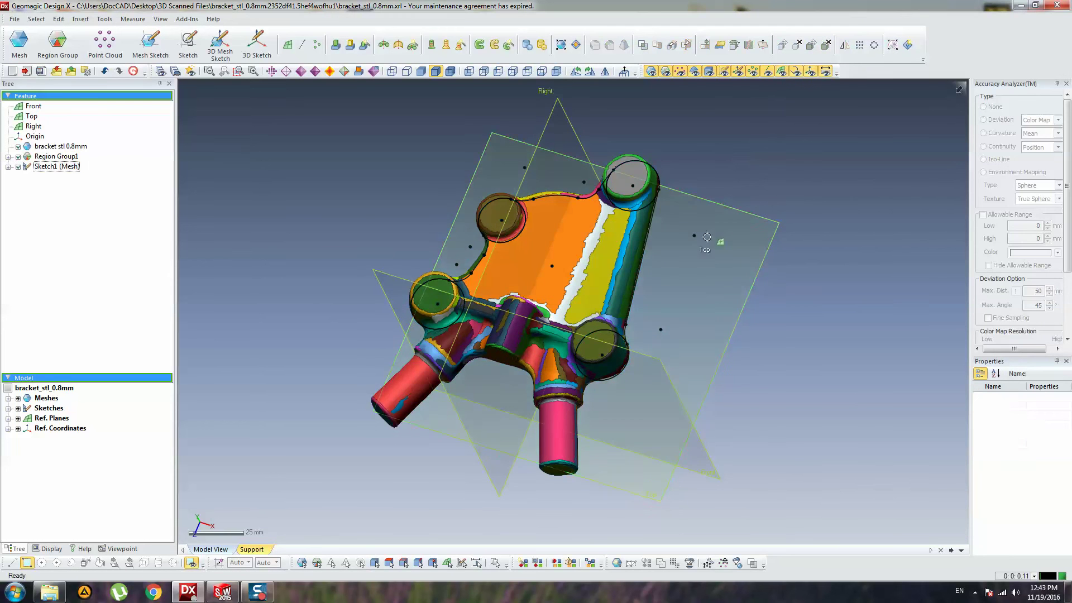
mouse_move(702, 240)
right_down()
mouse_move(737, 192)
mouse_move(725, 201)
right_up()
right_drag(545, 366, 650, 486)
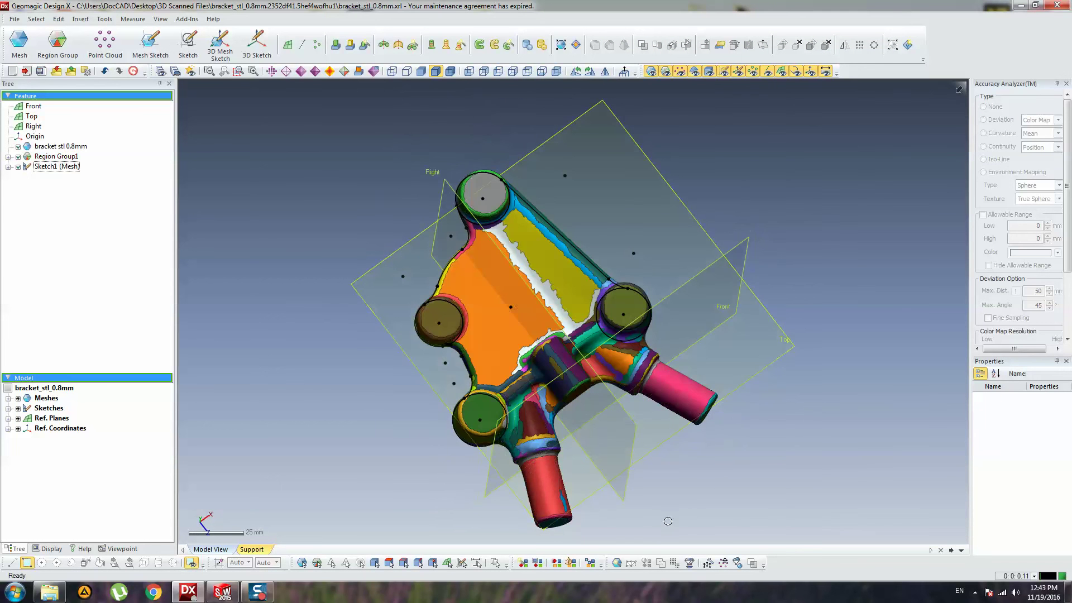
right_drag(667, 522, 650, 364)
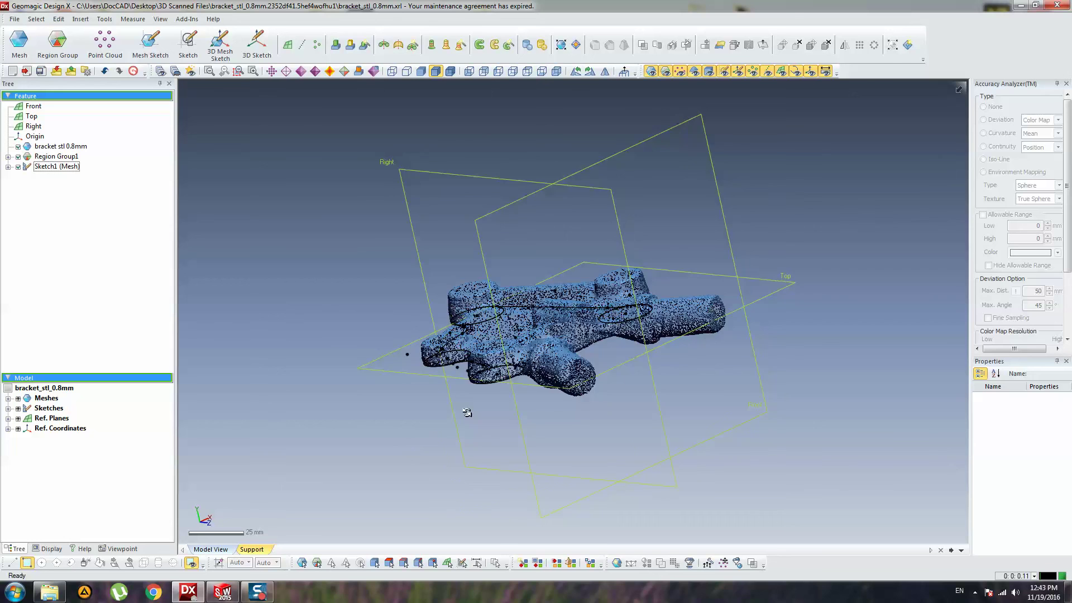